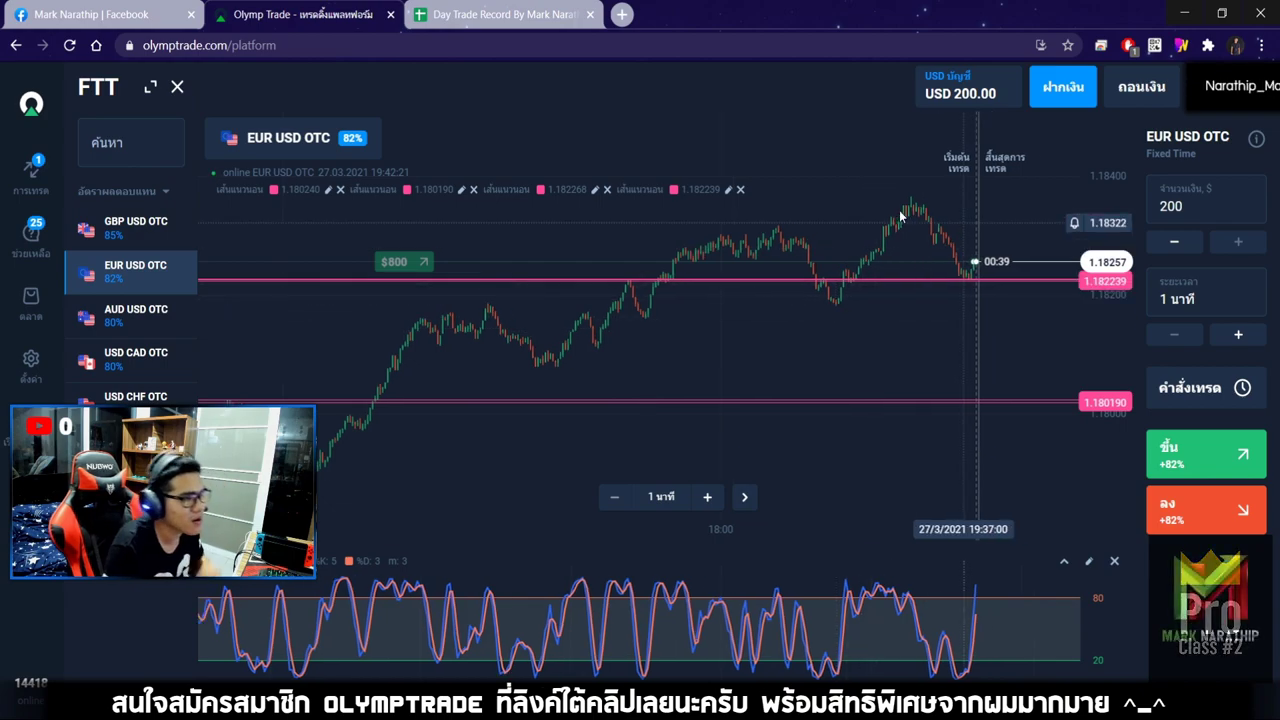
- Examine the EUR USD OTC candles, horizontal support lines and stochastic at wide and close scales until the open $800 trade expires
scroll(877, 291, "up", 5)
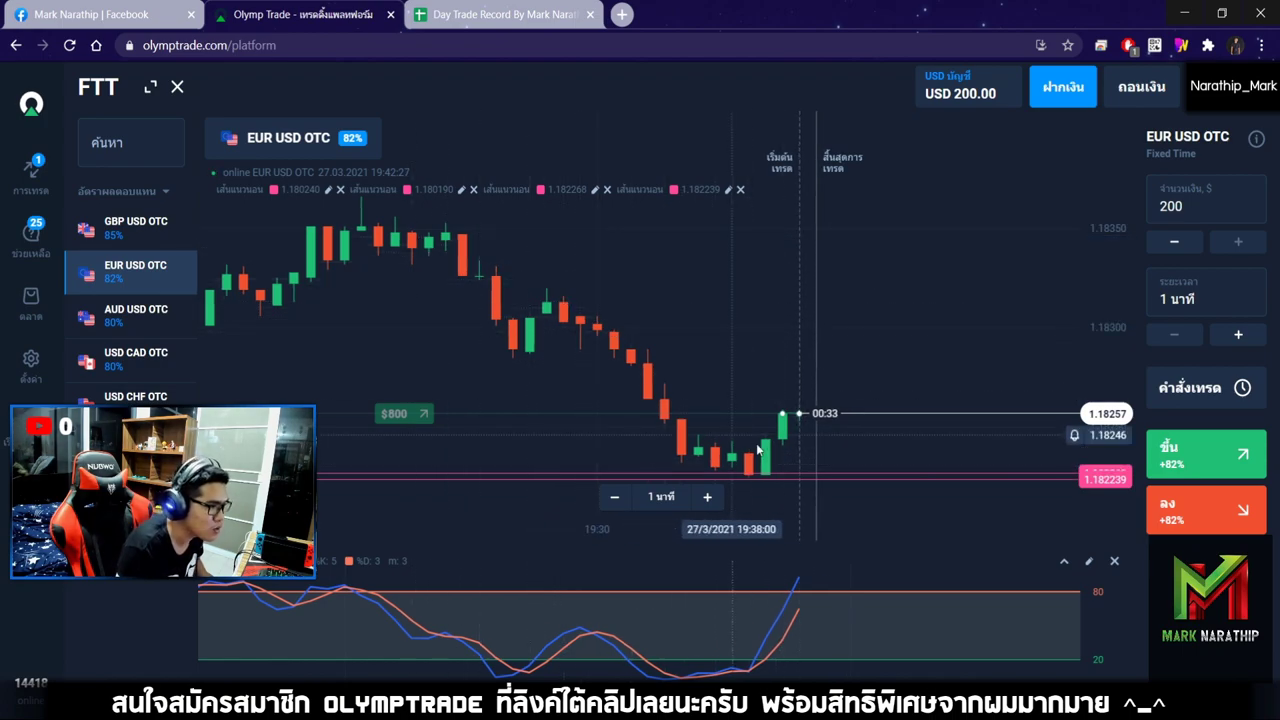
scroll(776, 456, "up", 2)
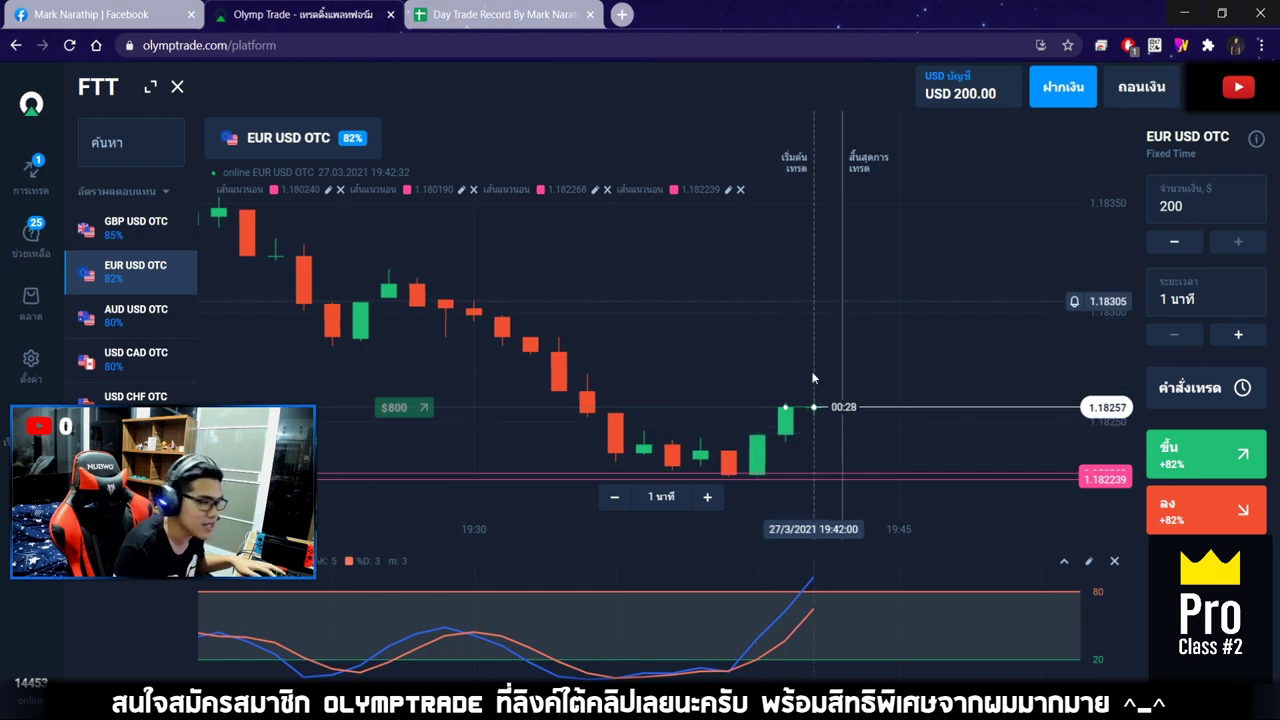
scroll(801, 410, "down", 5)
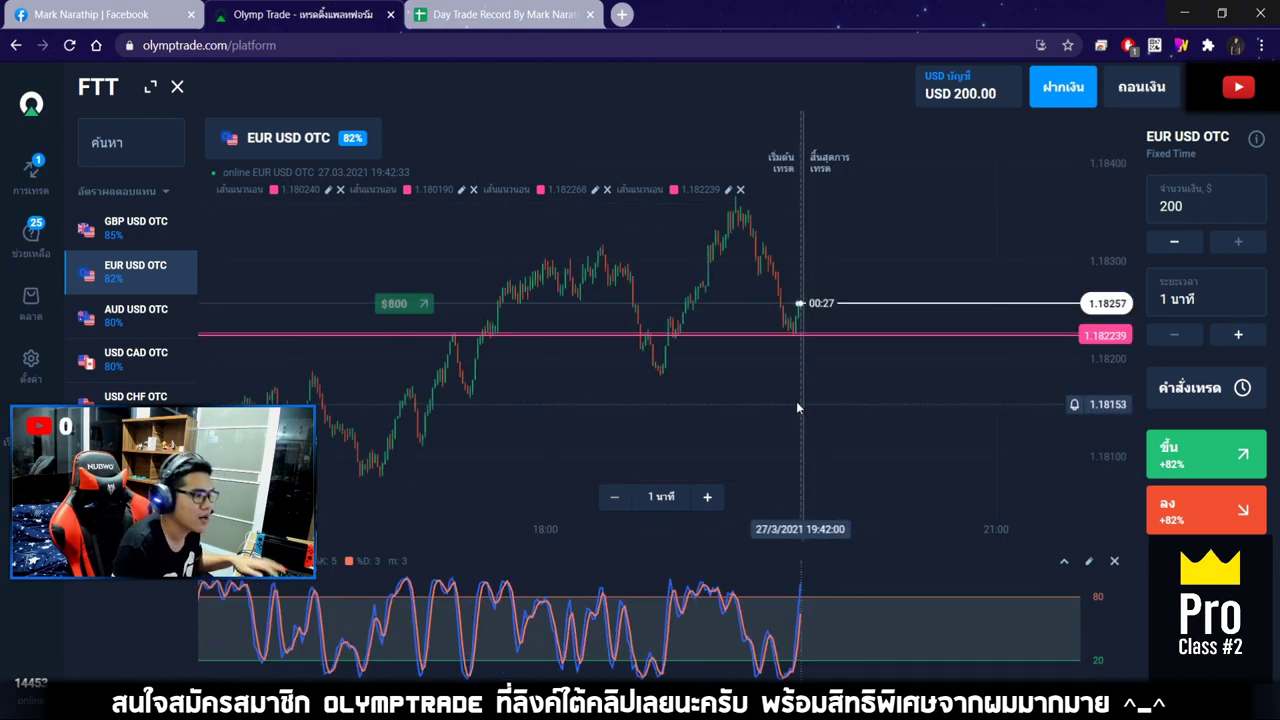
scroll(621, 407, "down", 2)
left_click_drag(621, 407, 786, 353)
left_click_drag(910, 235, 858, 385)
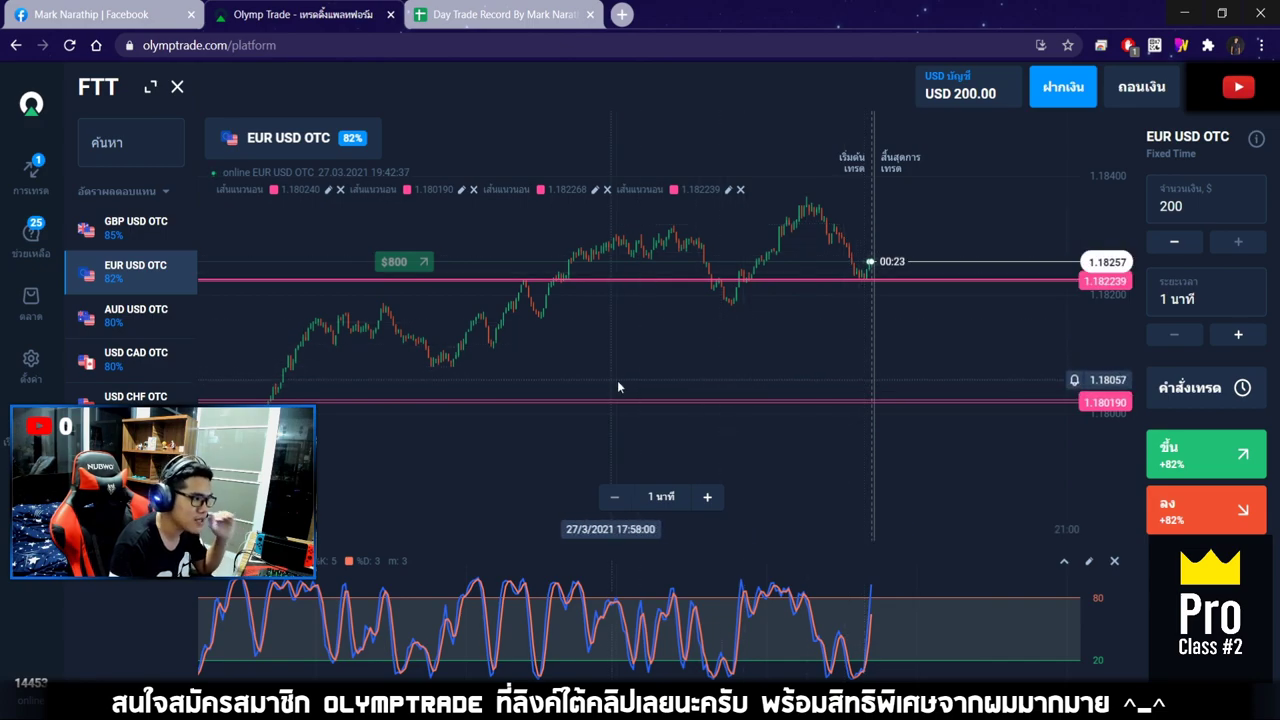
scroll(900, 321, "up", 5)
scroll(836, 318, "up", 5)
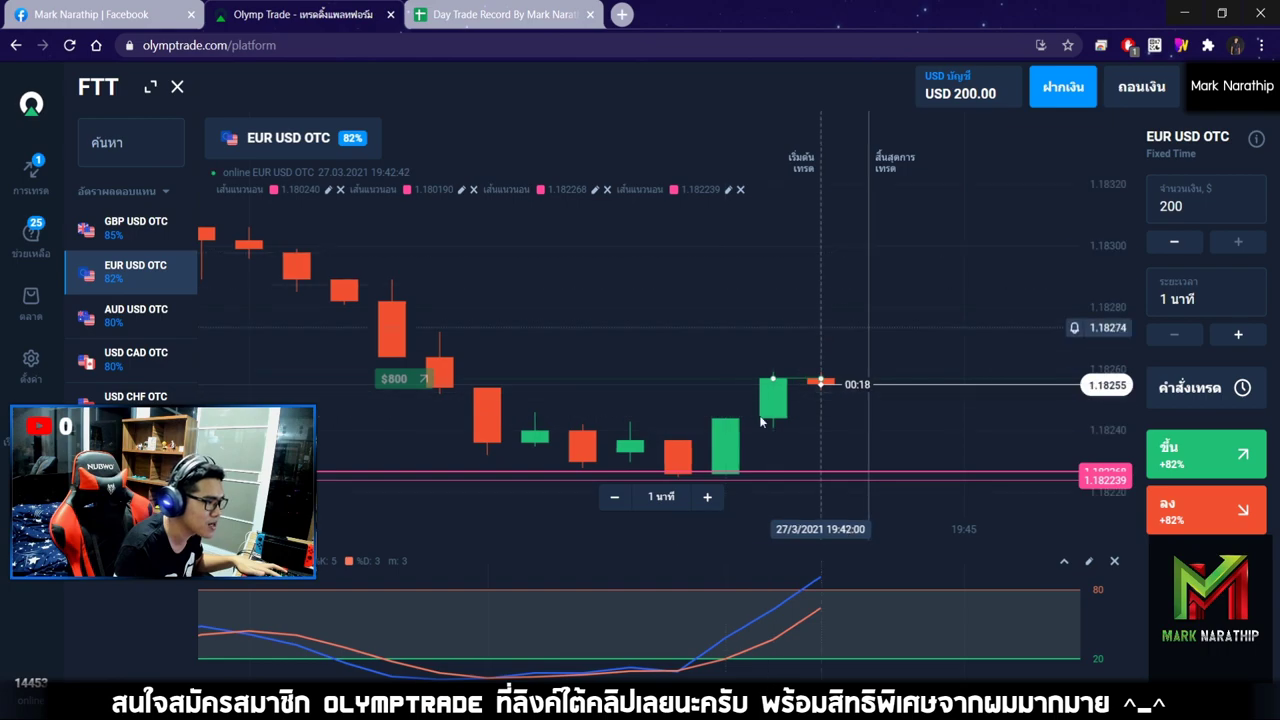
scroll(895, 351, "down", 2)
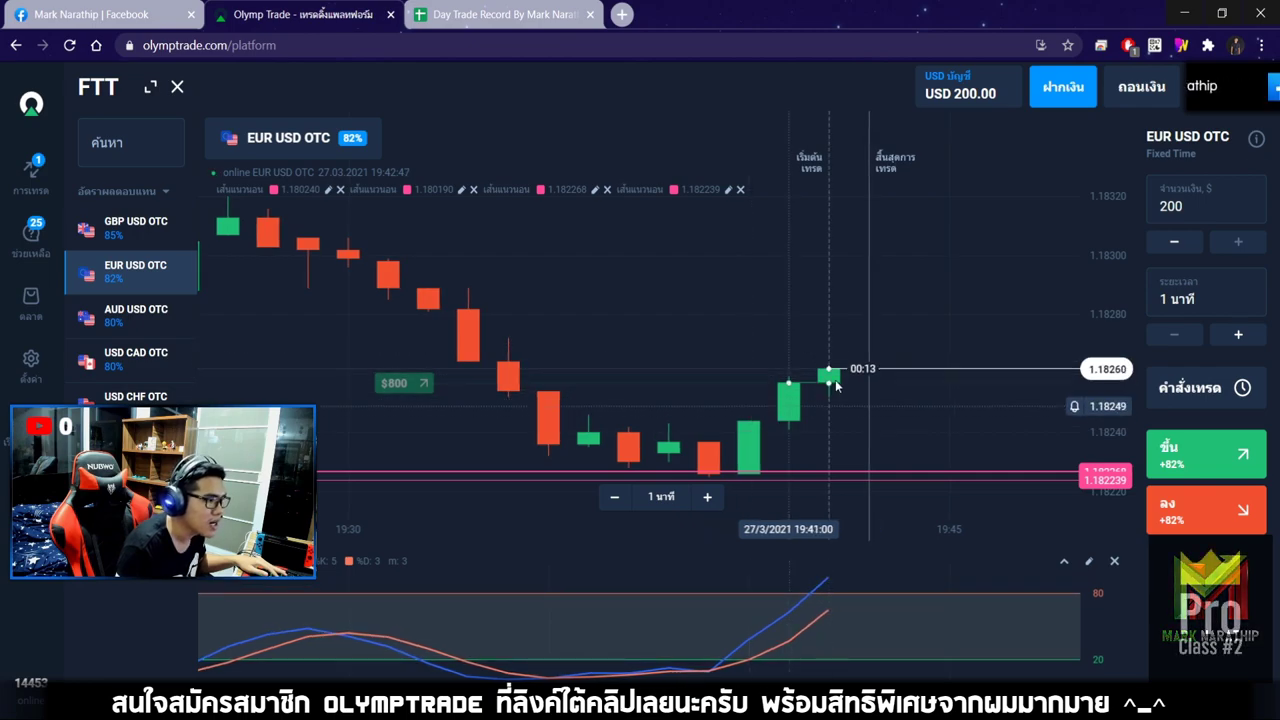
scroll(826, 378, "up", 2)
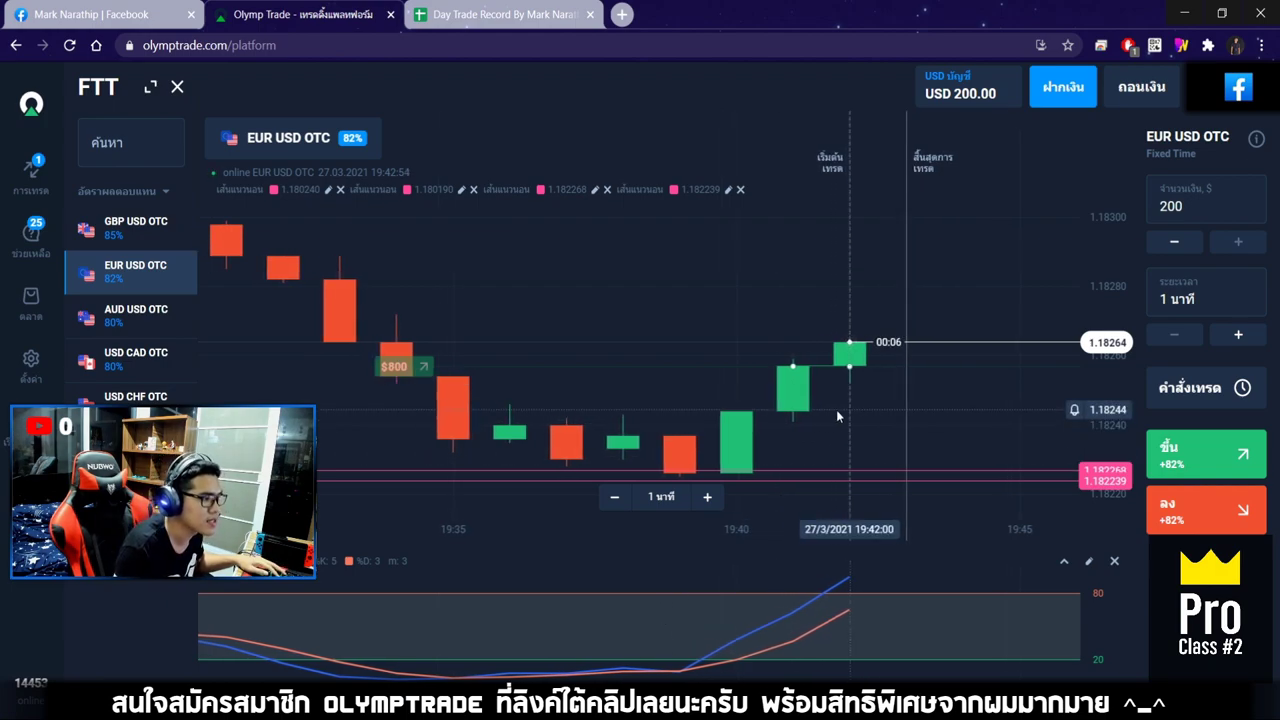
scroll(834, 409, "up", 2)
scroll(850, 372, "up", 1)
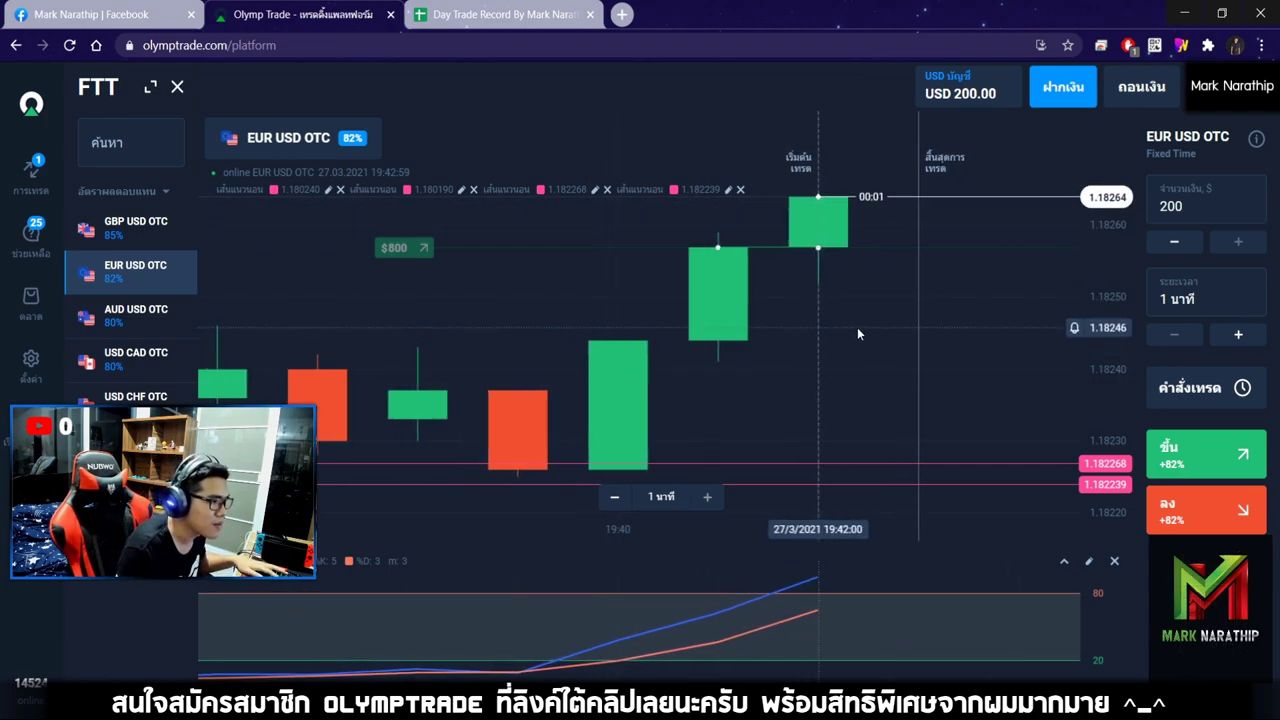
scroll(871, 289, "down", 3)
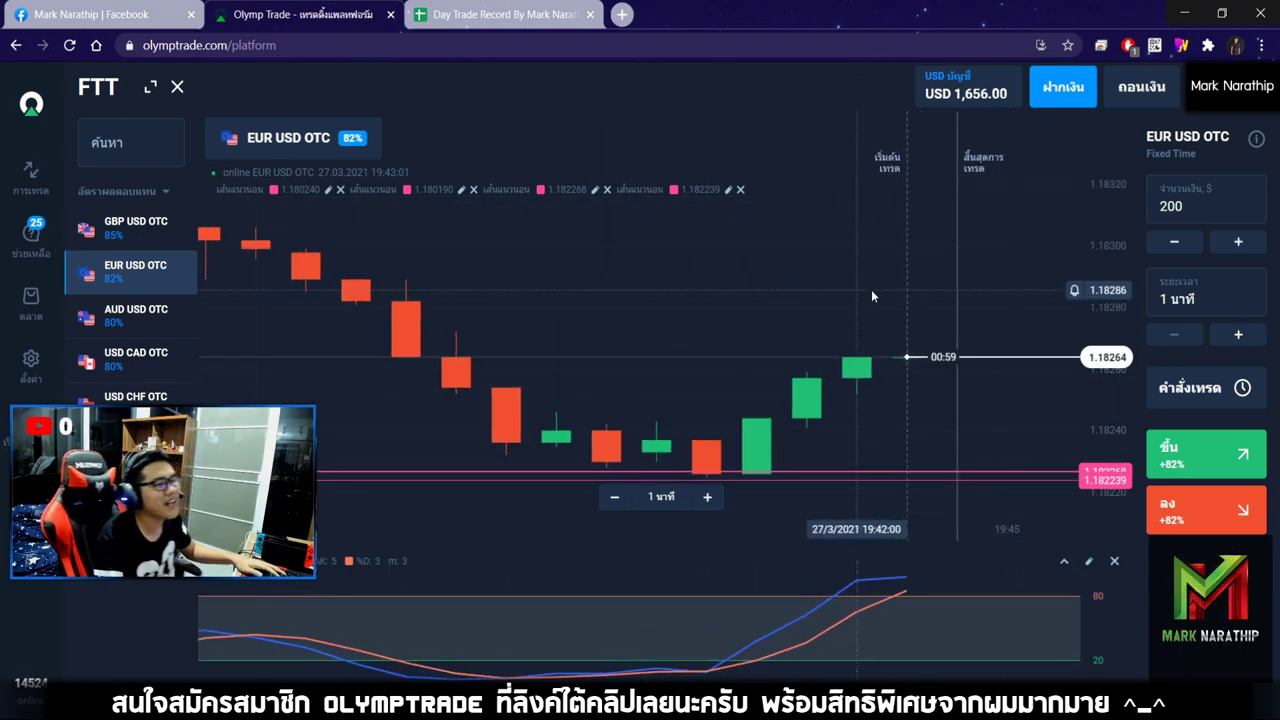
- In the Day Trade Record spreadsheet, log trade 1 with size 800, result ชนะ and profit 82 percent
left_click(510, 25)
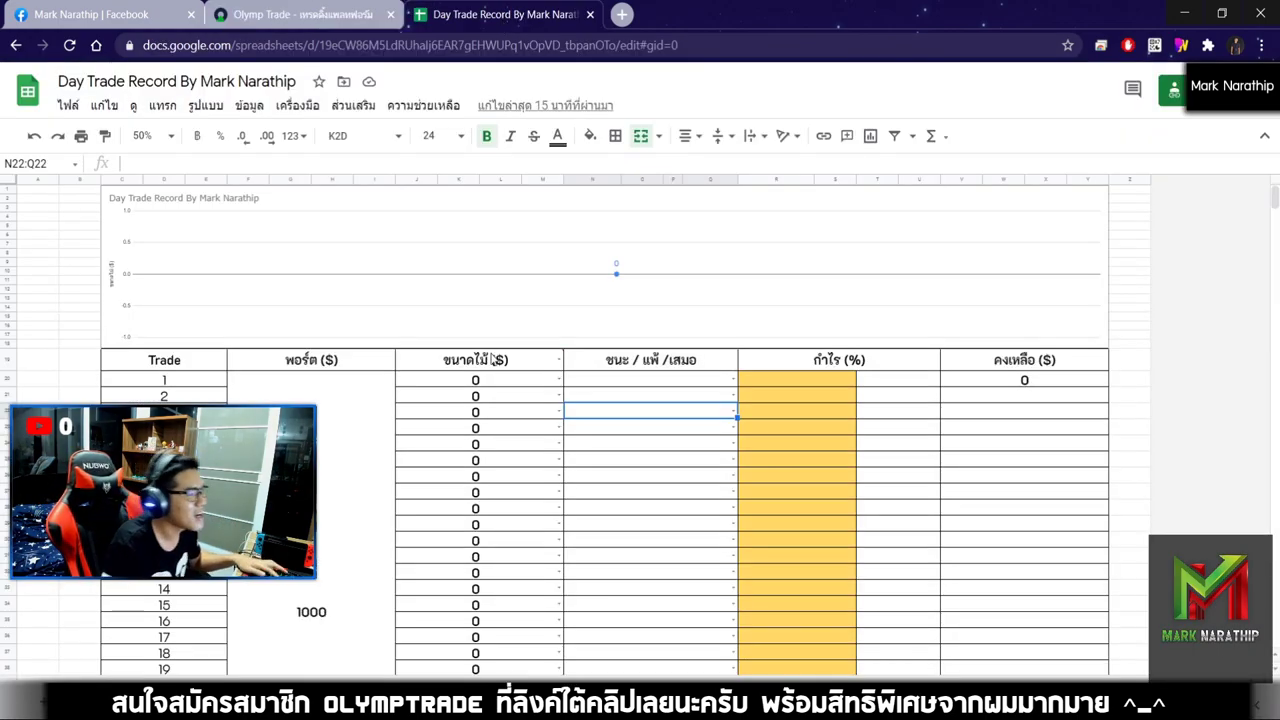
left_click(505, 378)
type("800")
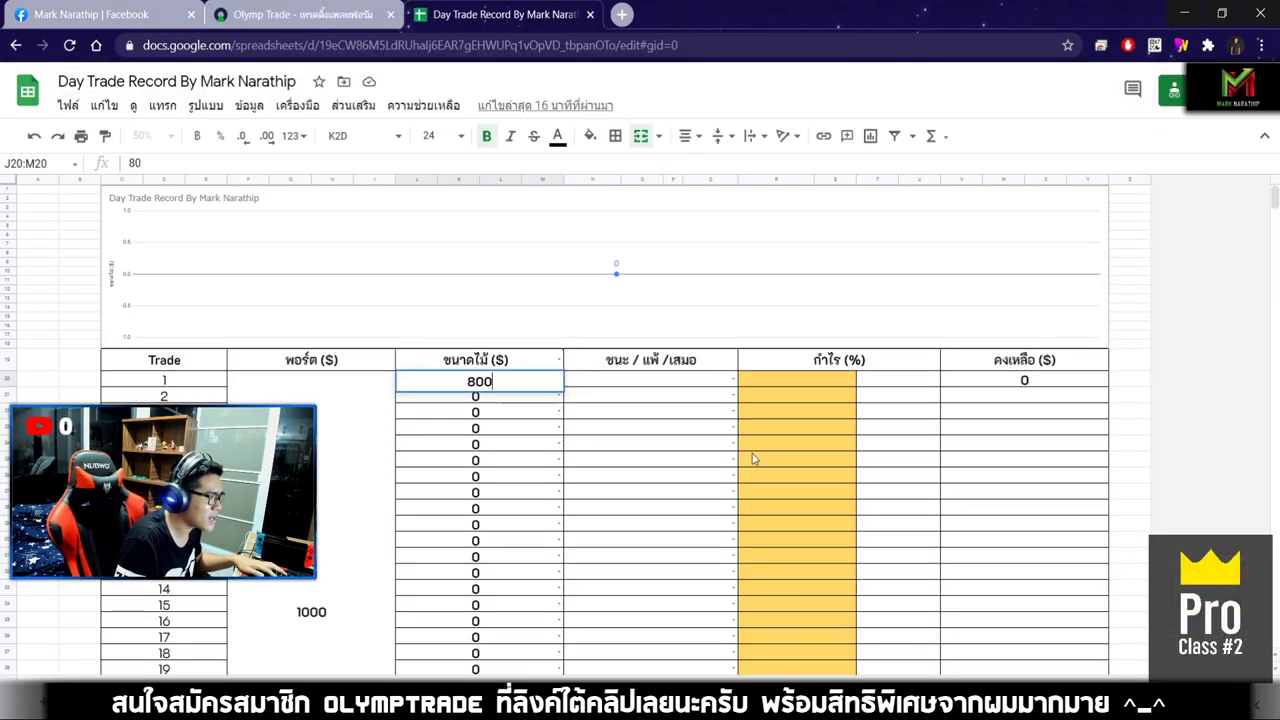
key("Return")
left_click(682, 384)
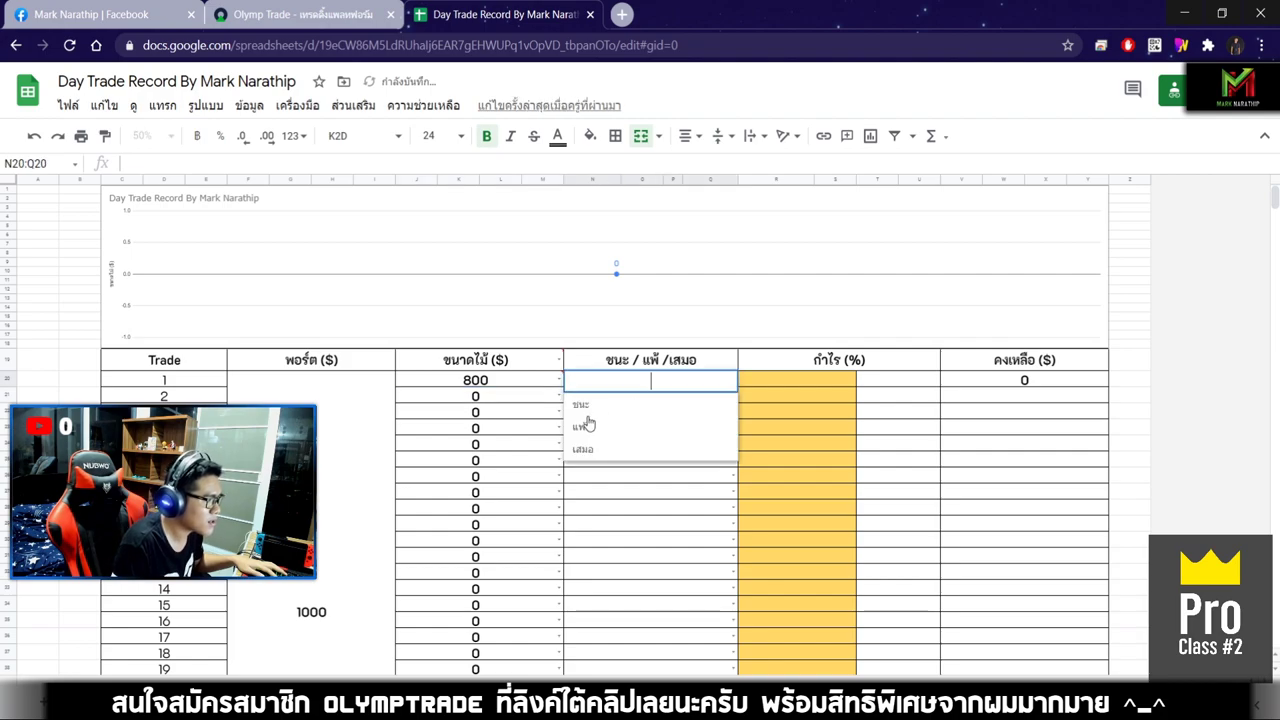
left_click(590, 406)
left_click(806, 379)
type("82")
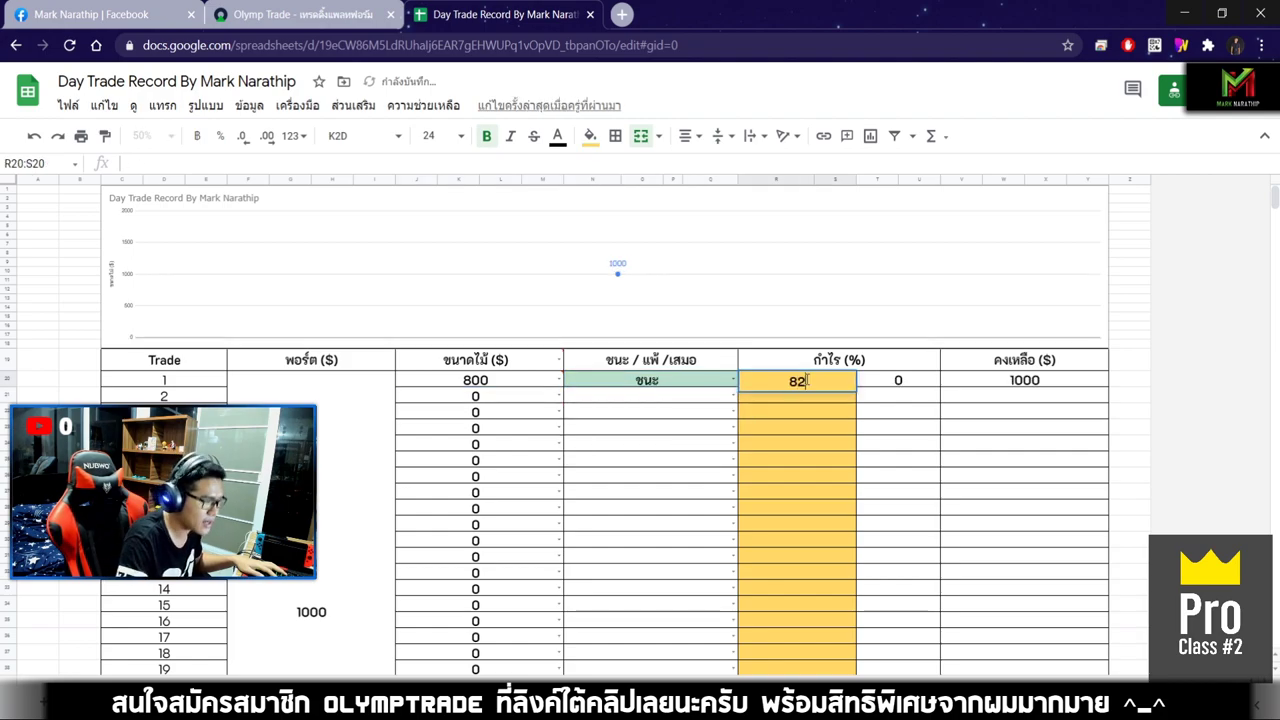
key("Return")
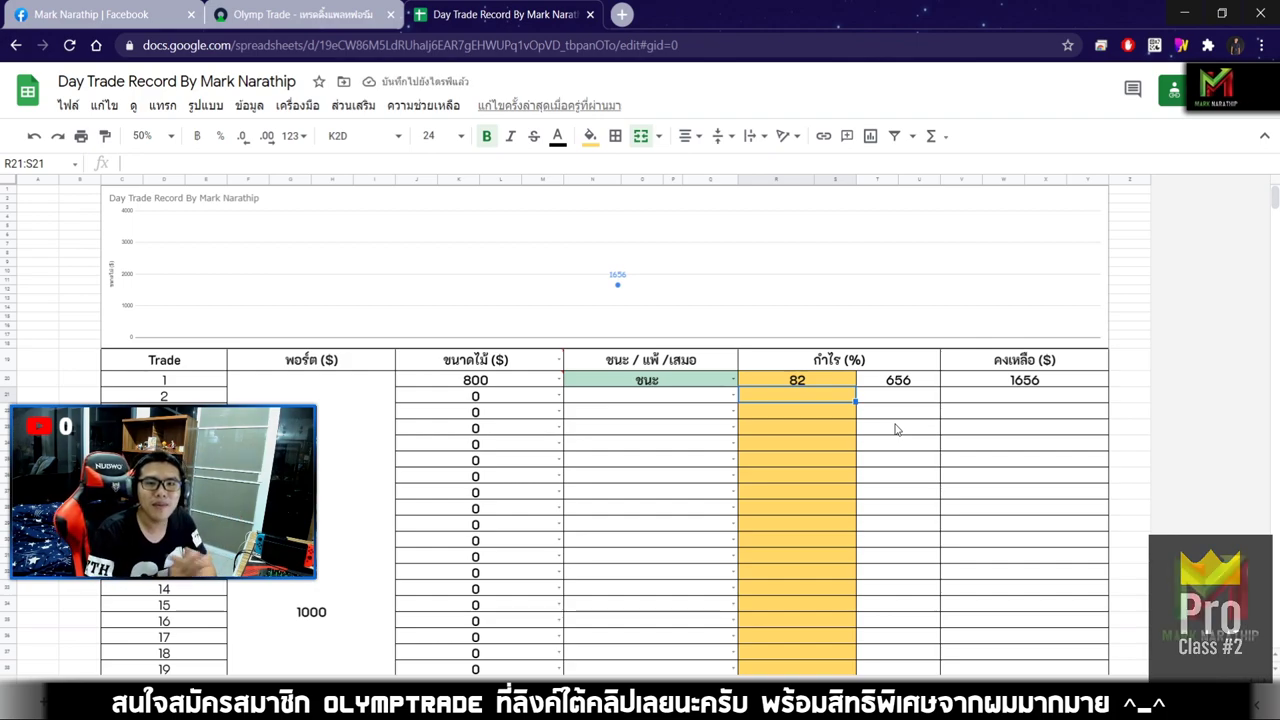
- Compare the Olymp Trade account balance with the record sheet's profit total, goal and remaining balance for trade 1
left_click(300, 14)
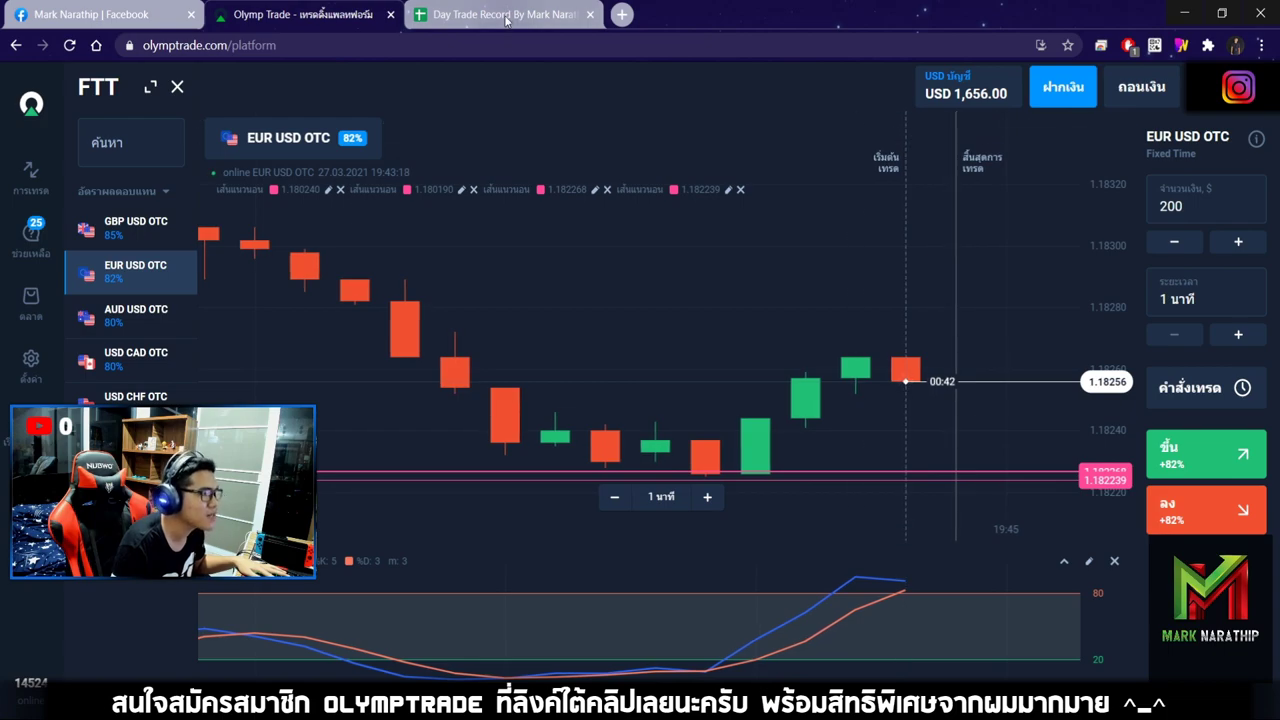
key("ctrl+Tab")
scroll(825, 342, "down", 6)
left_click(837, 293)
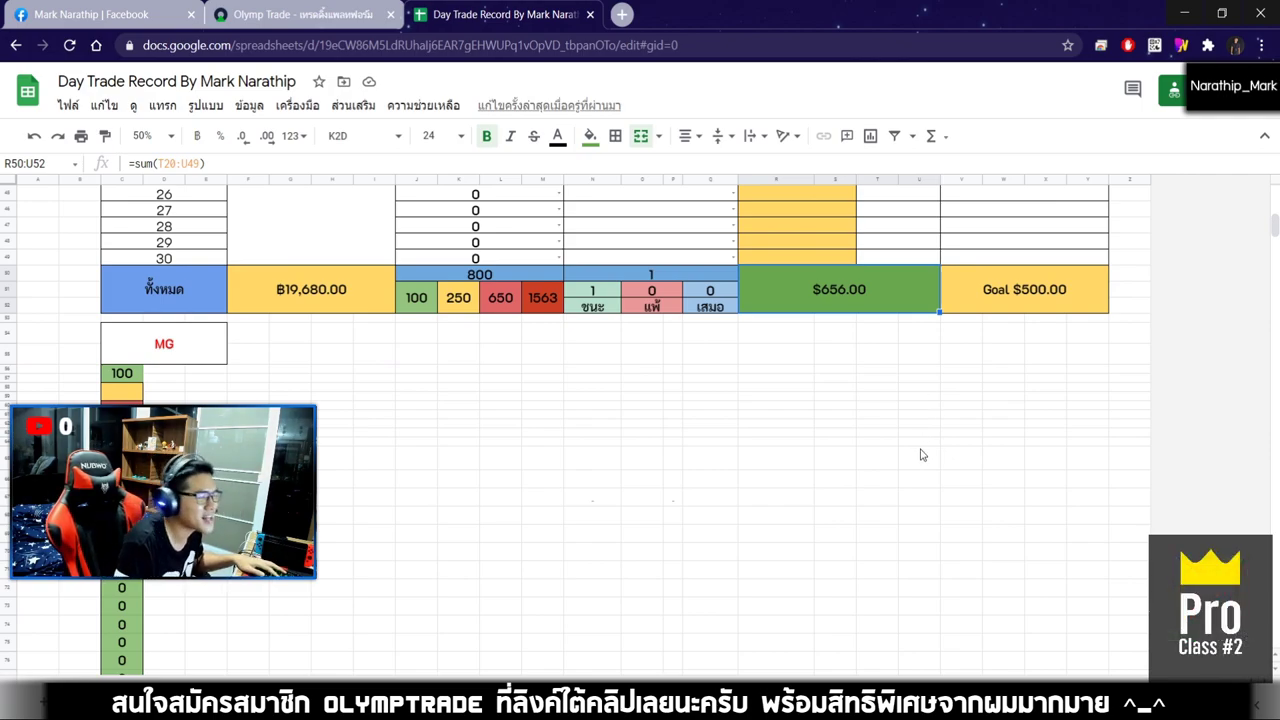
scroll(918, 462, "up", 6)
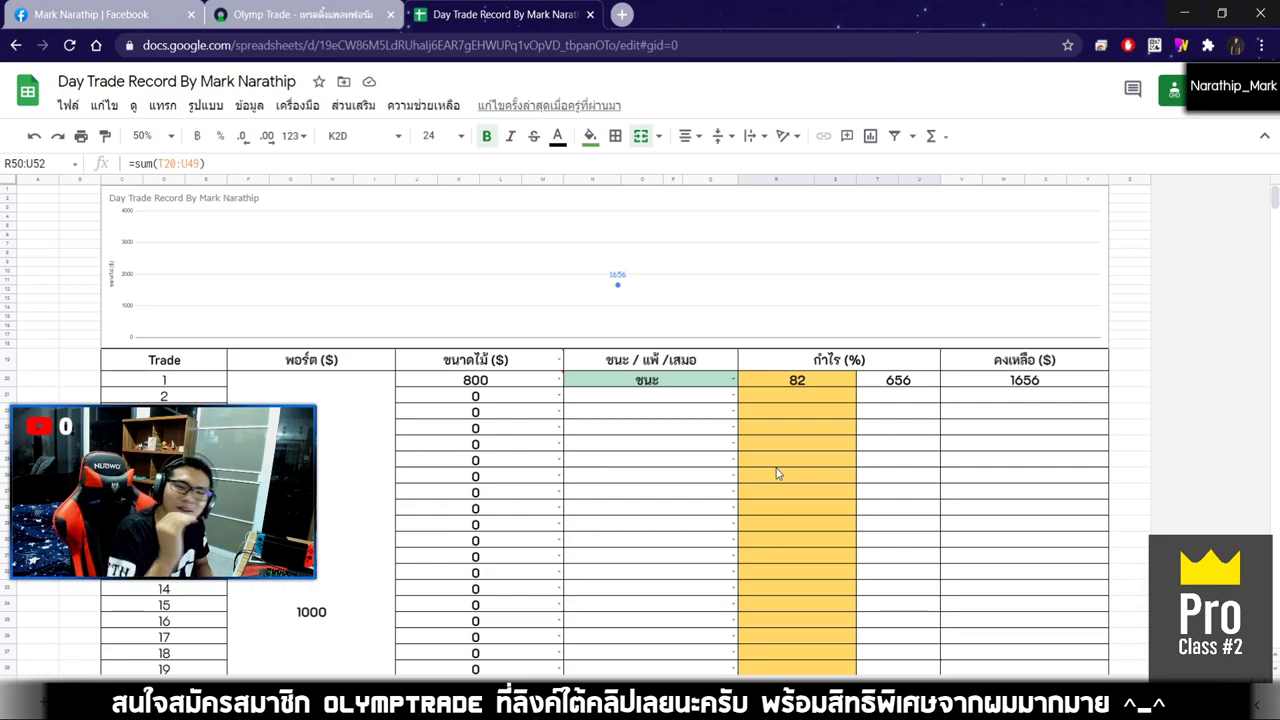
left_click(501, 400)
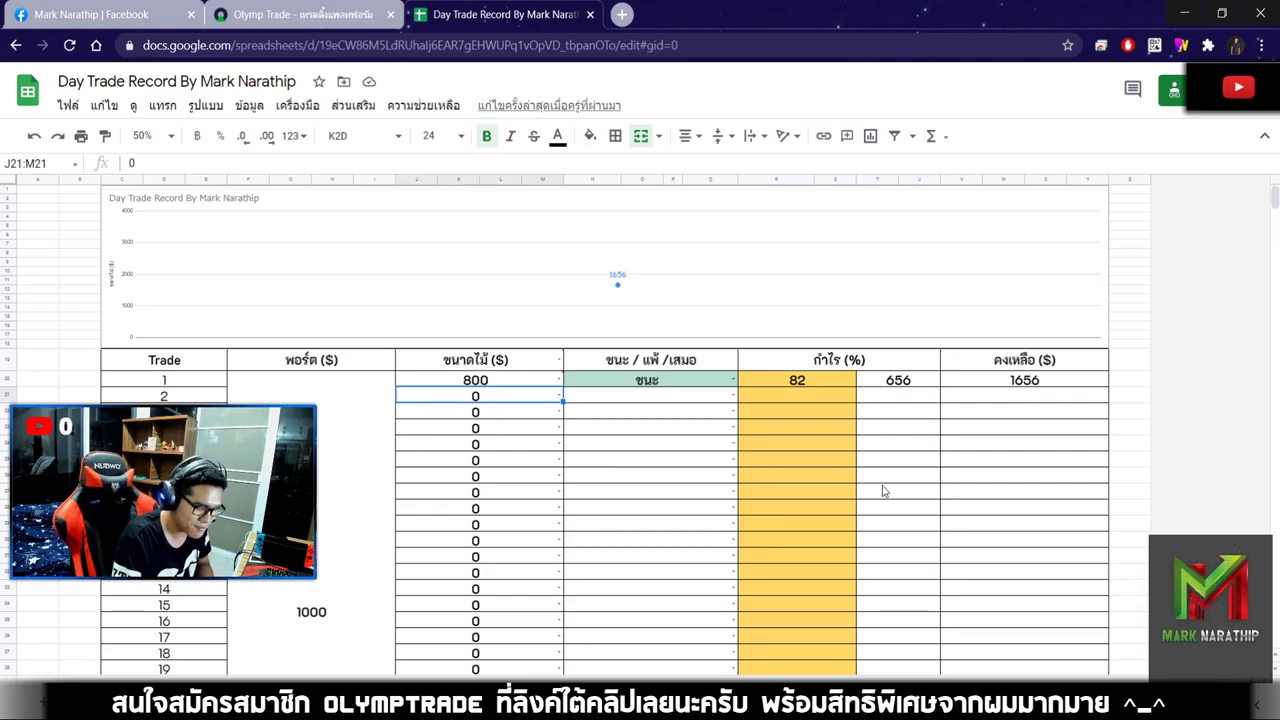
scroll(884, 490, "down", 5)
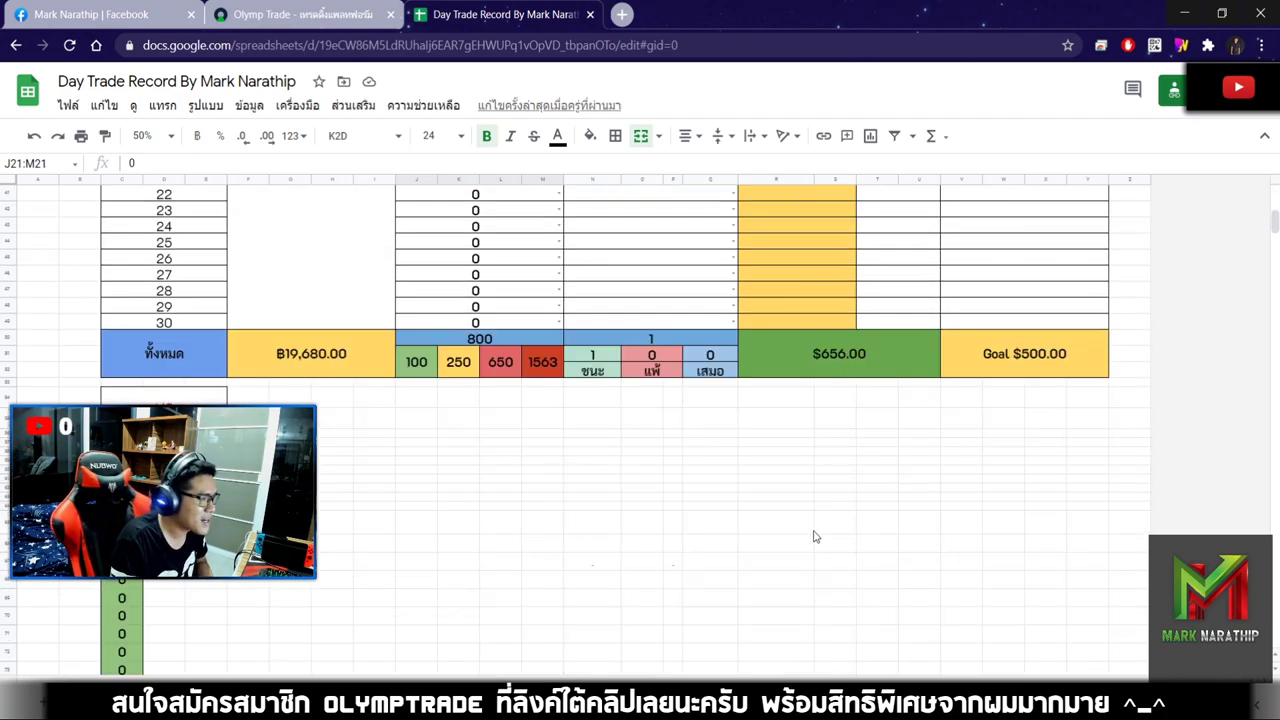
scroll(817, 529, "up", 5)
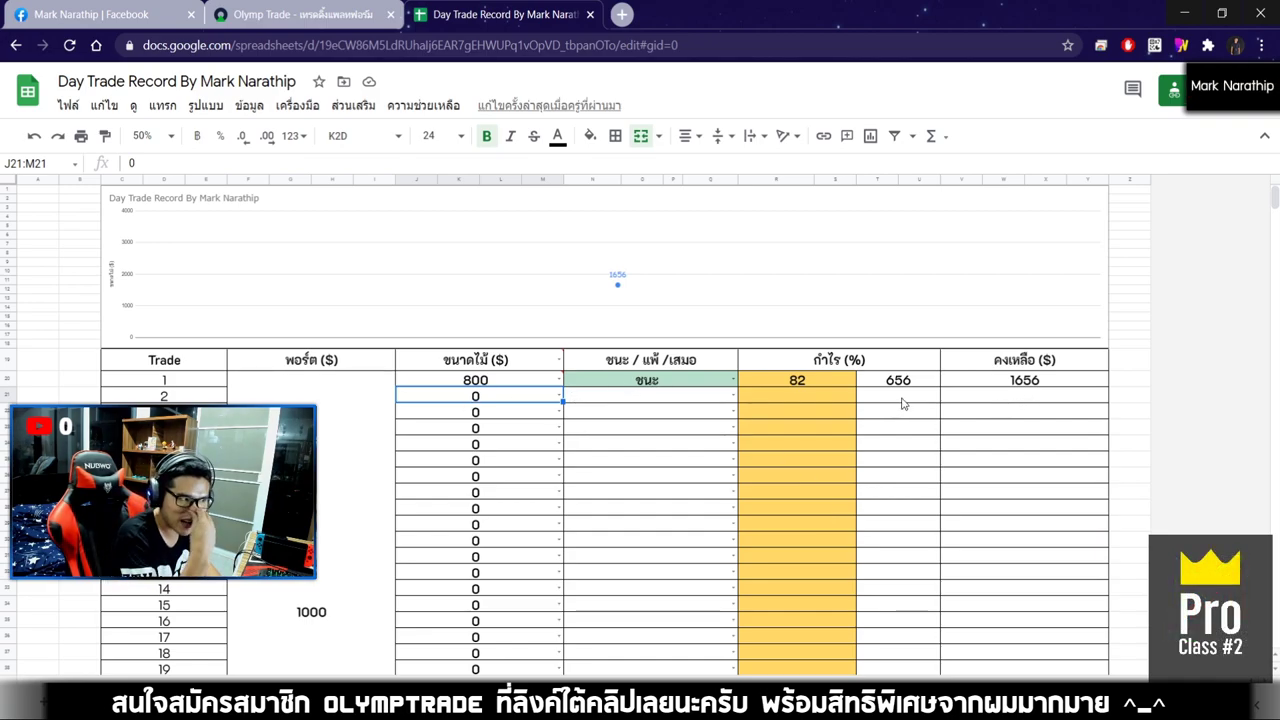
scroll(799, 426, "down", 3)
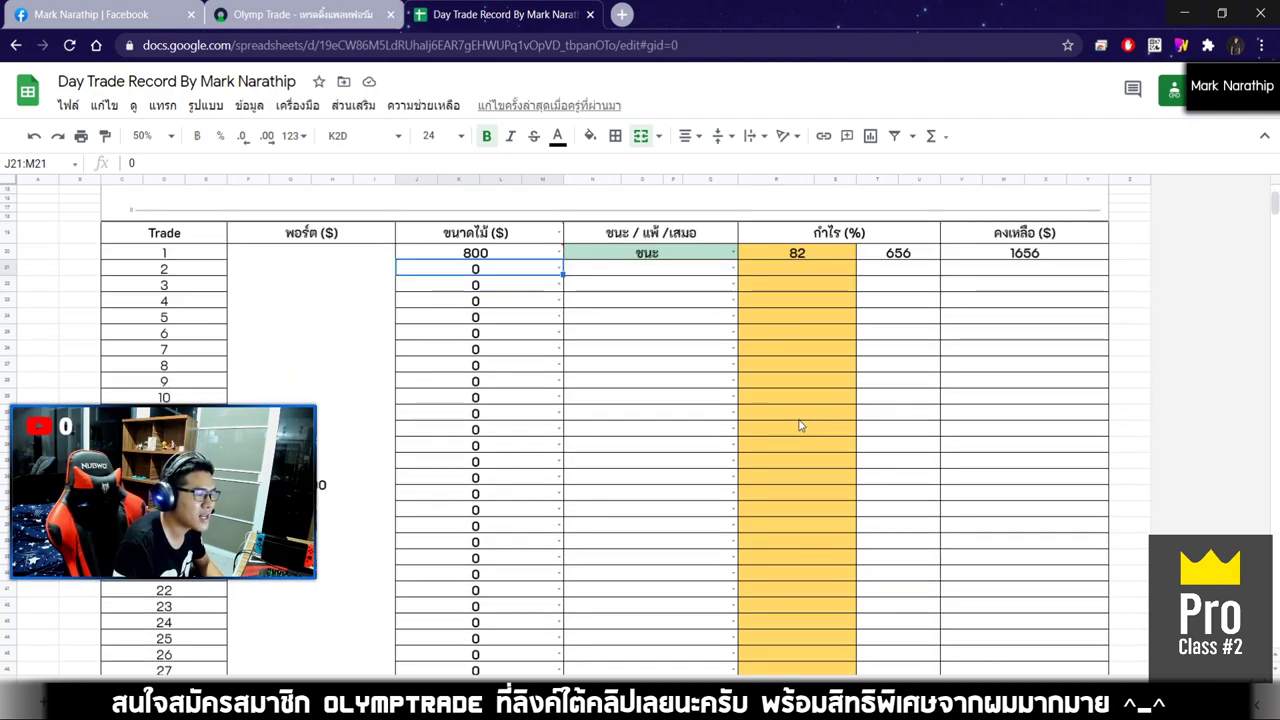
left_click(1024, 256)
left_click(300, 14)
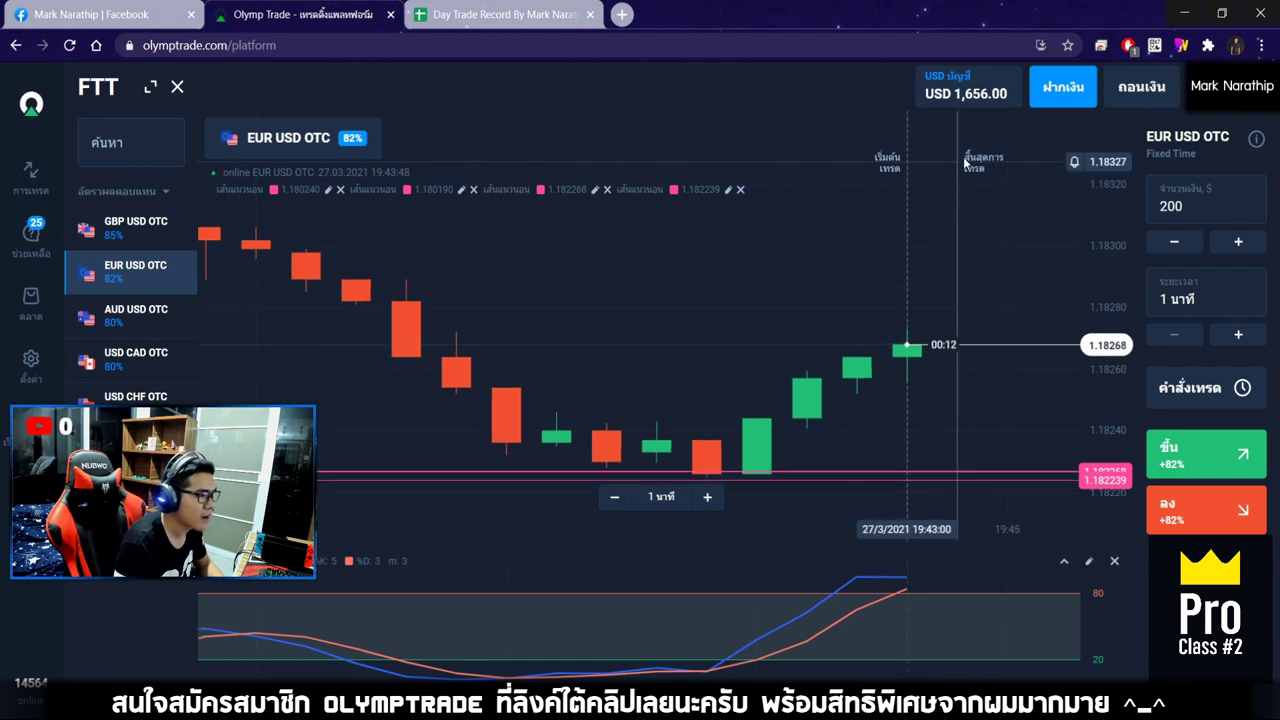
- Back in the Day Trade Record spreadsheet, set the size of trade 2 to 828
left_click(449, 15)
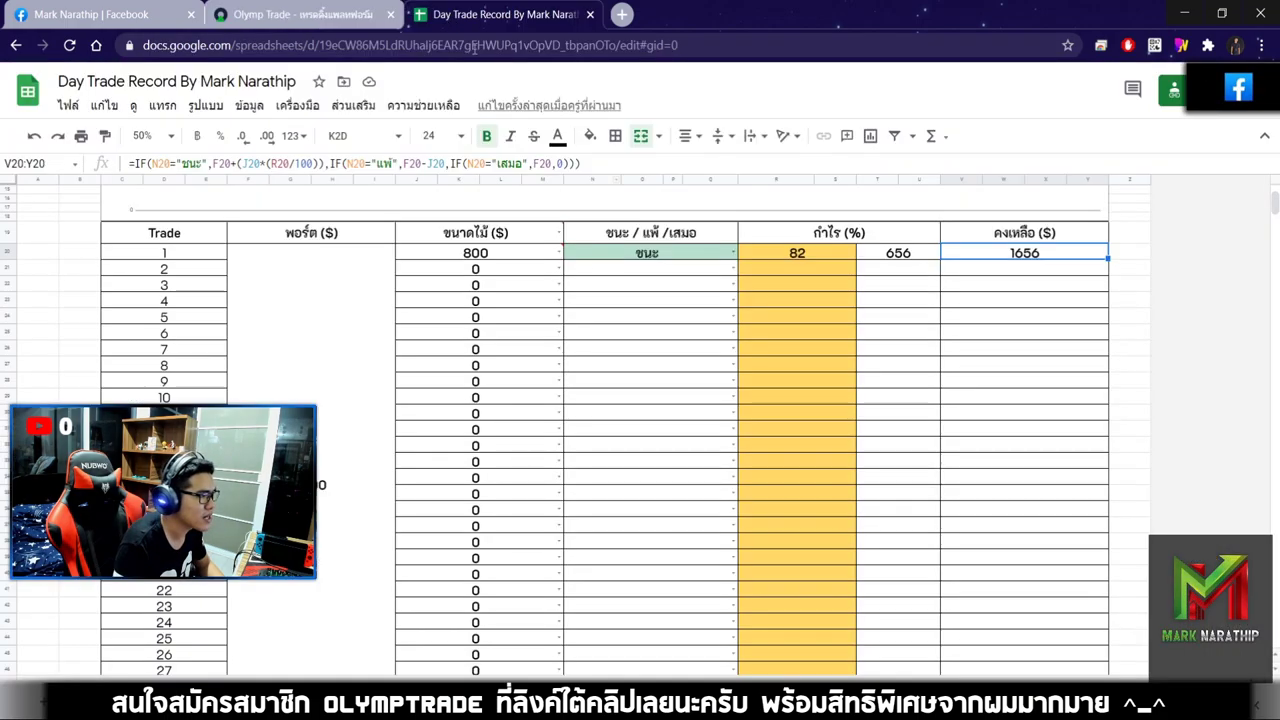
left_click(512, 268)
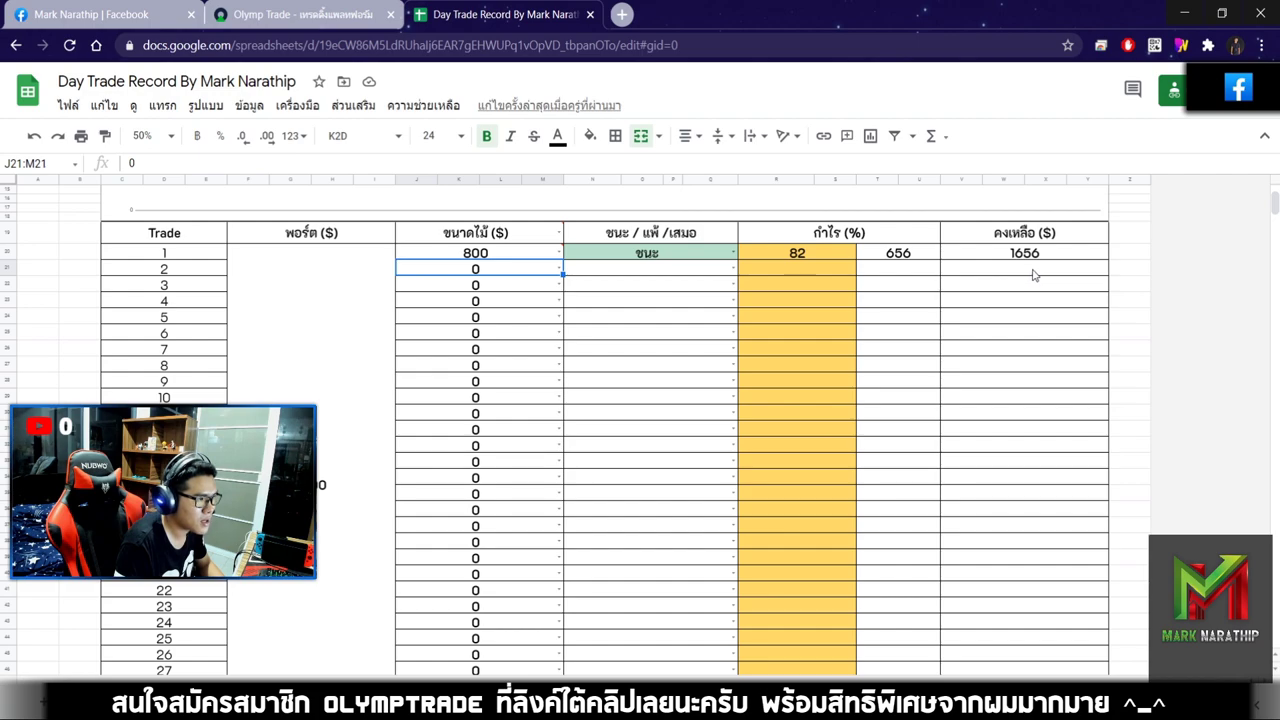
type("82")
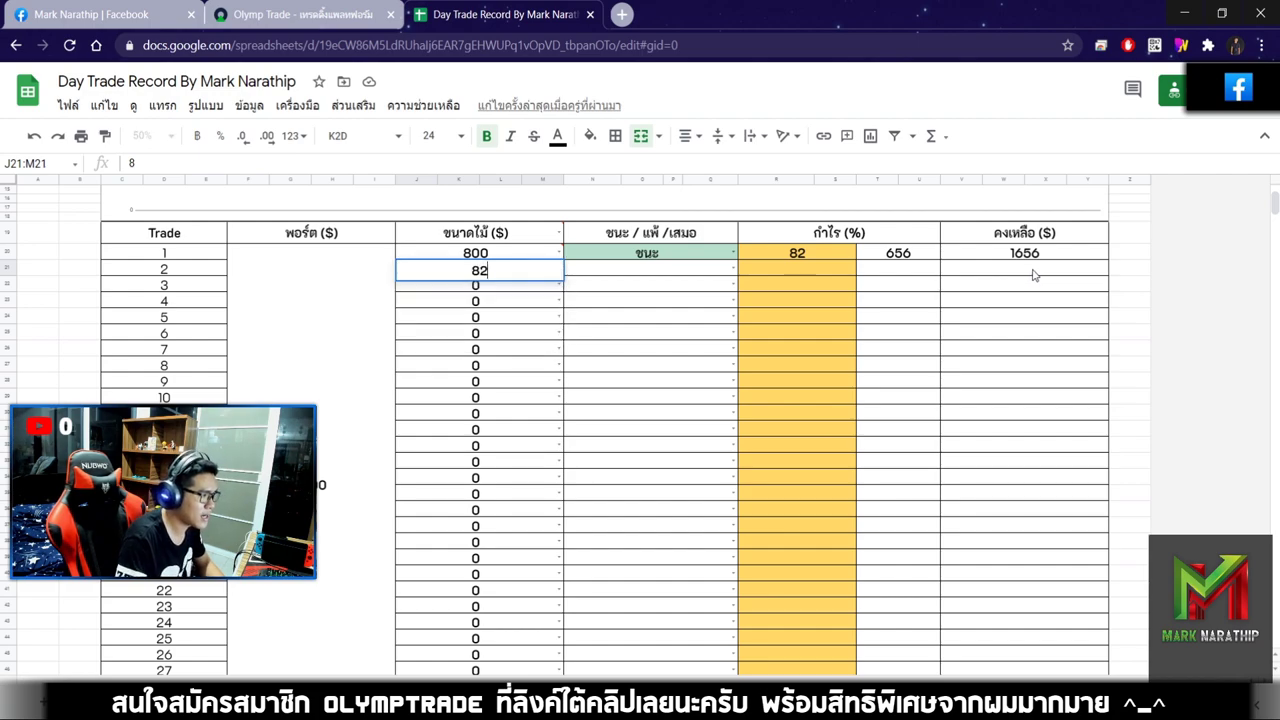
type("5")
key("BackSpace")
type("8")
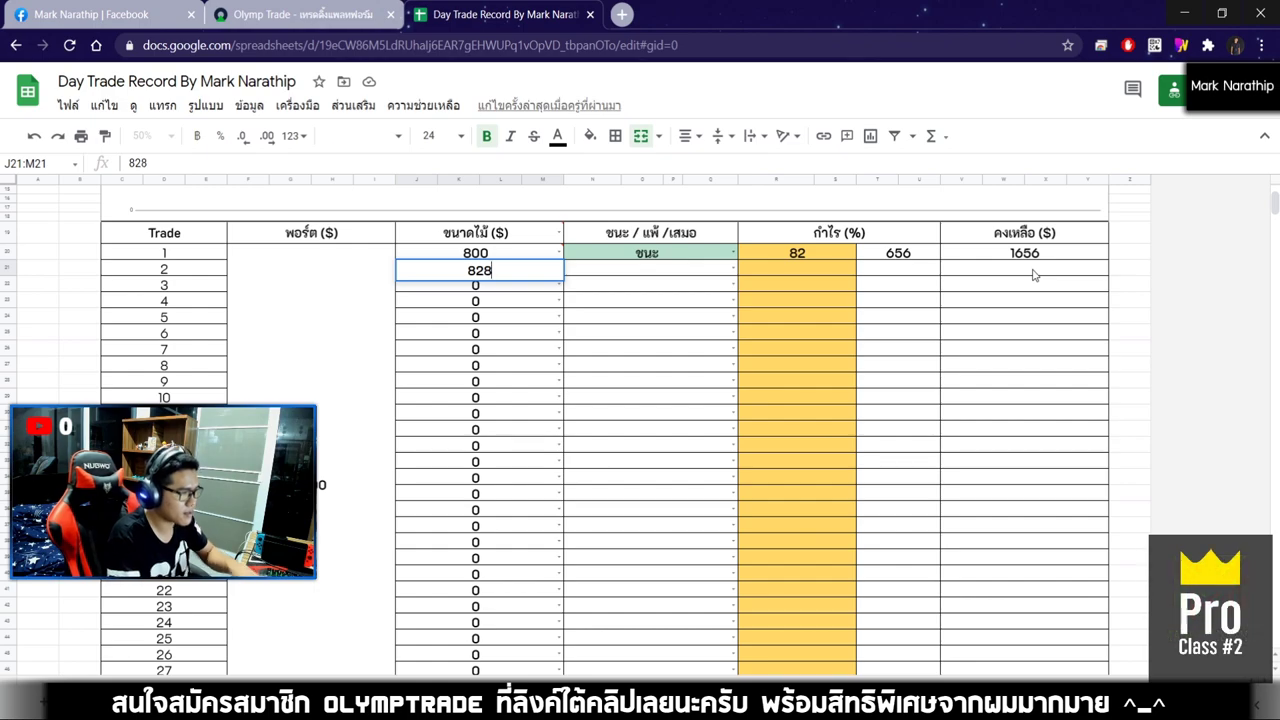
key("Return")
left_click(482, 270)
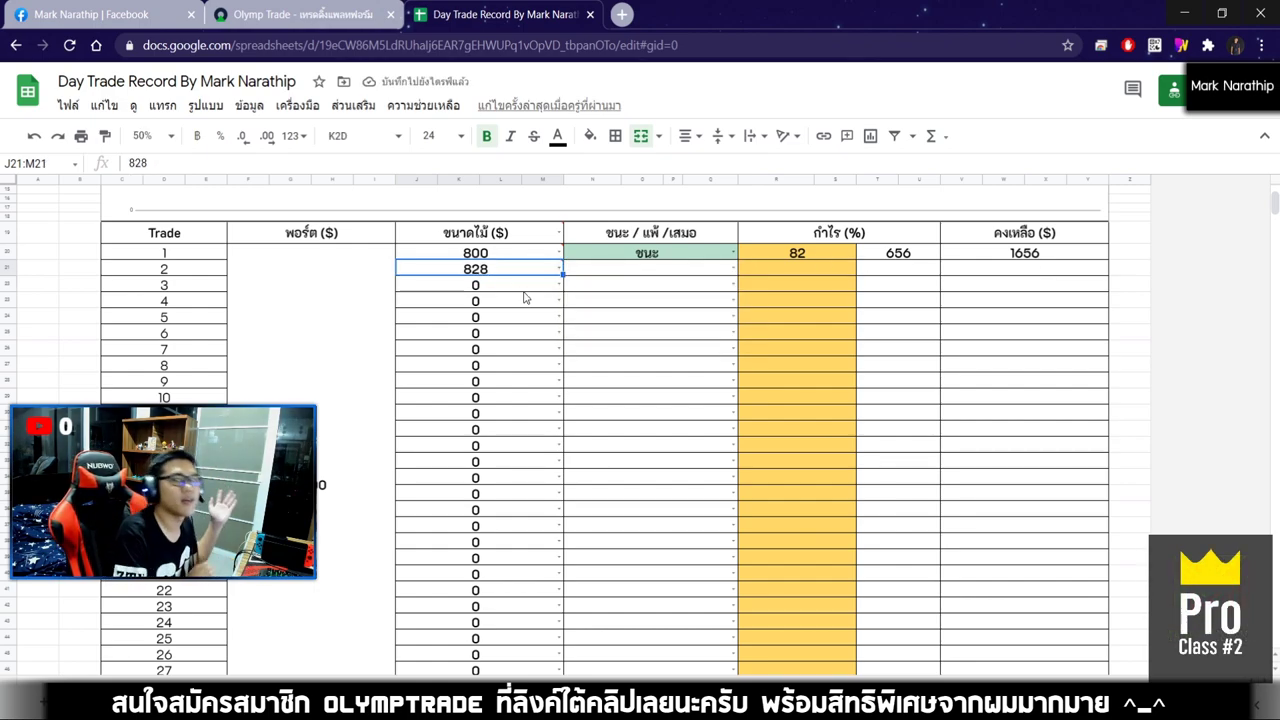
left_click(651, 273)
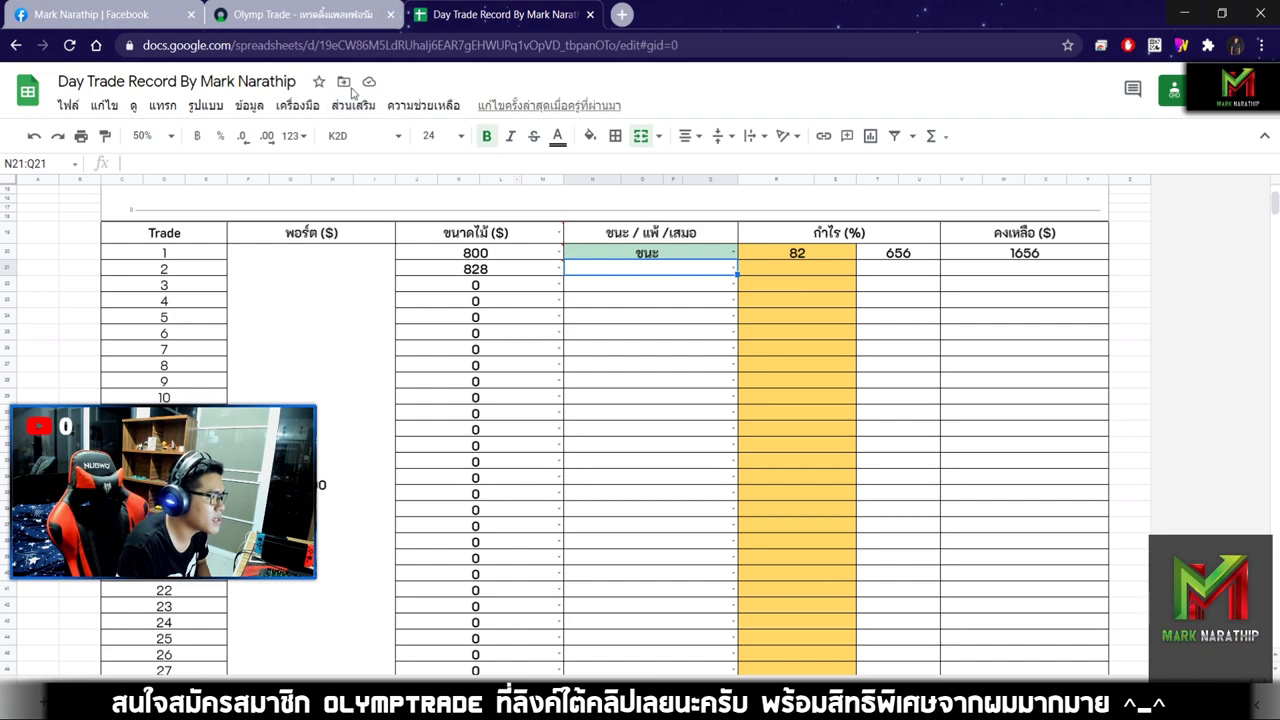
- Switch to Olymp Trade and set the EUR USD OTC trade amount to 828 dollars
left_click(300, 14)
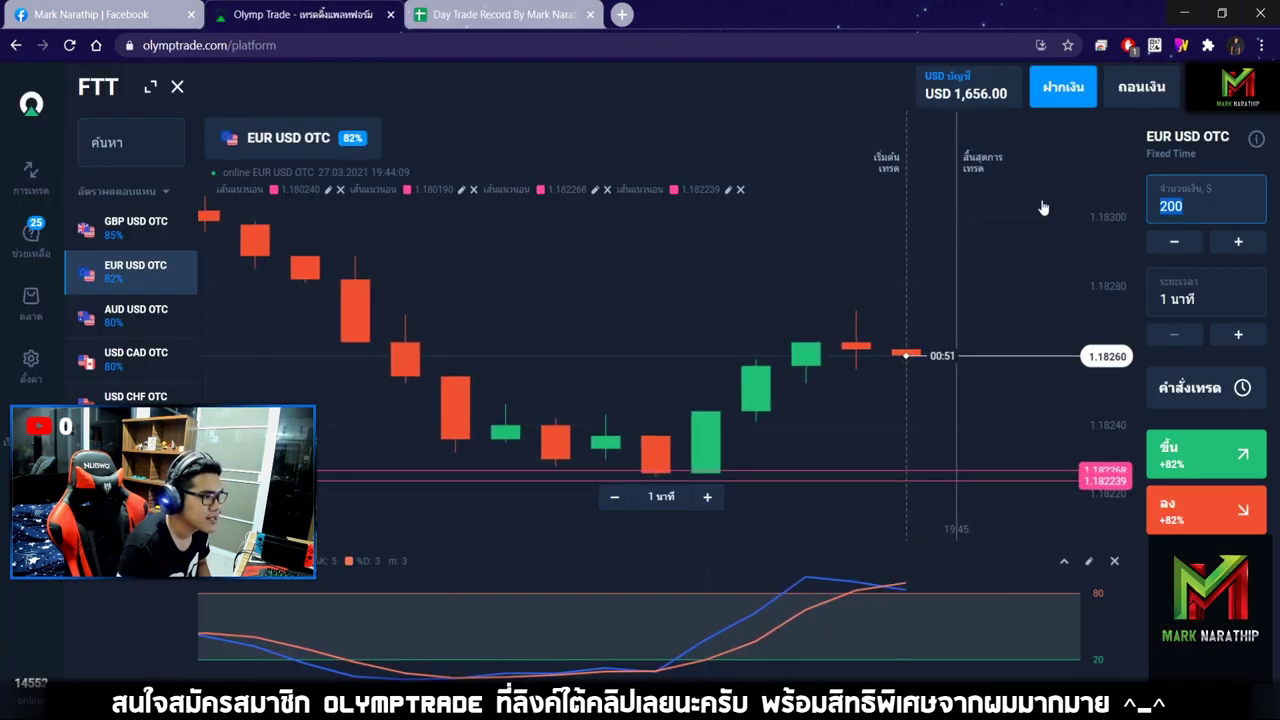
left_click(527, 22)
left_click(312, 14)
type("828")
- Examine the EUR USD OTC price trend at wide and close scales and switch to the GBP USD OTC pair
scroll(570, 247, "down", 10)
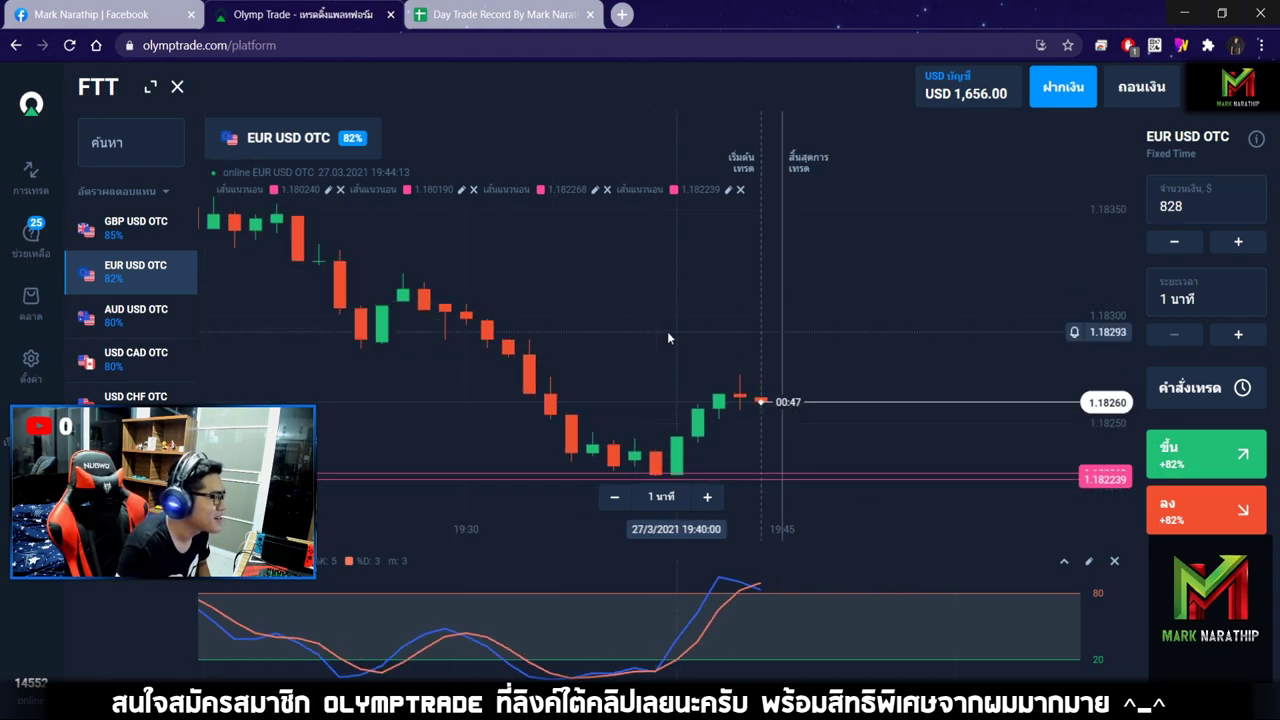
scroll(672, 301, "up", 8)
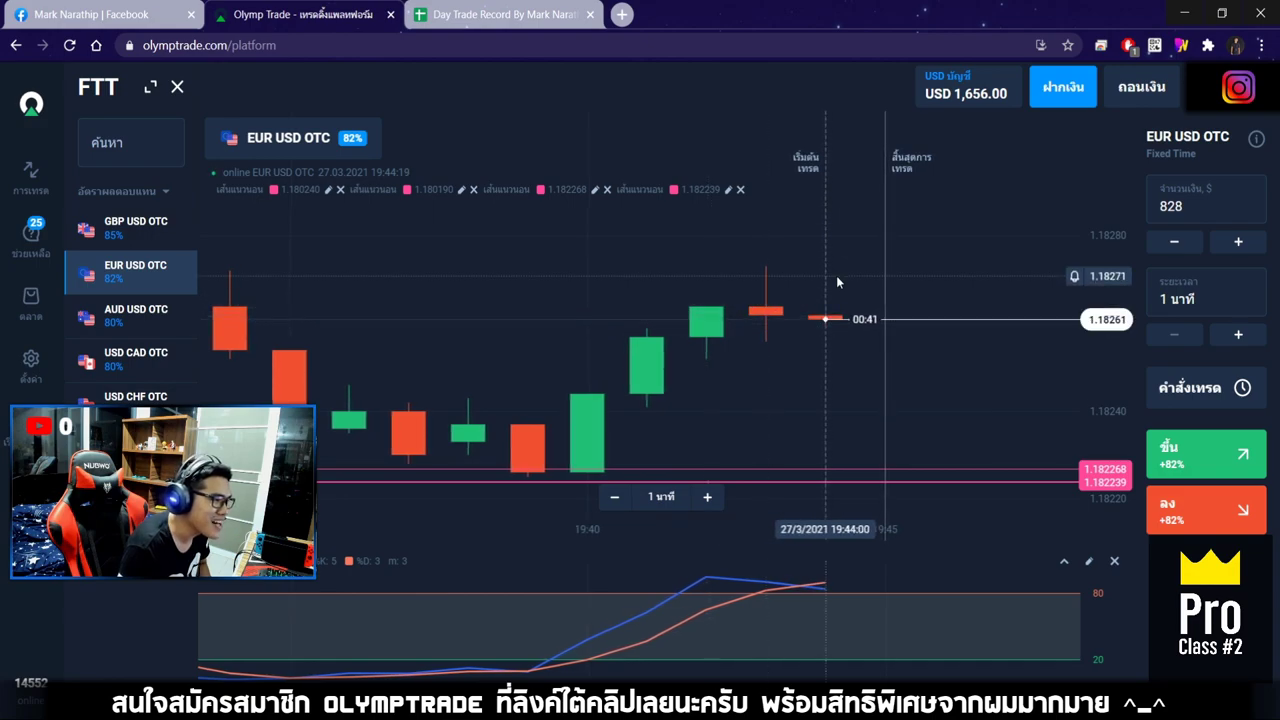
scroll(836, 274, "down", 8)
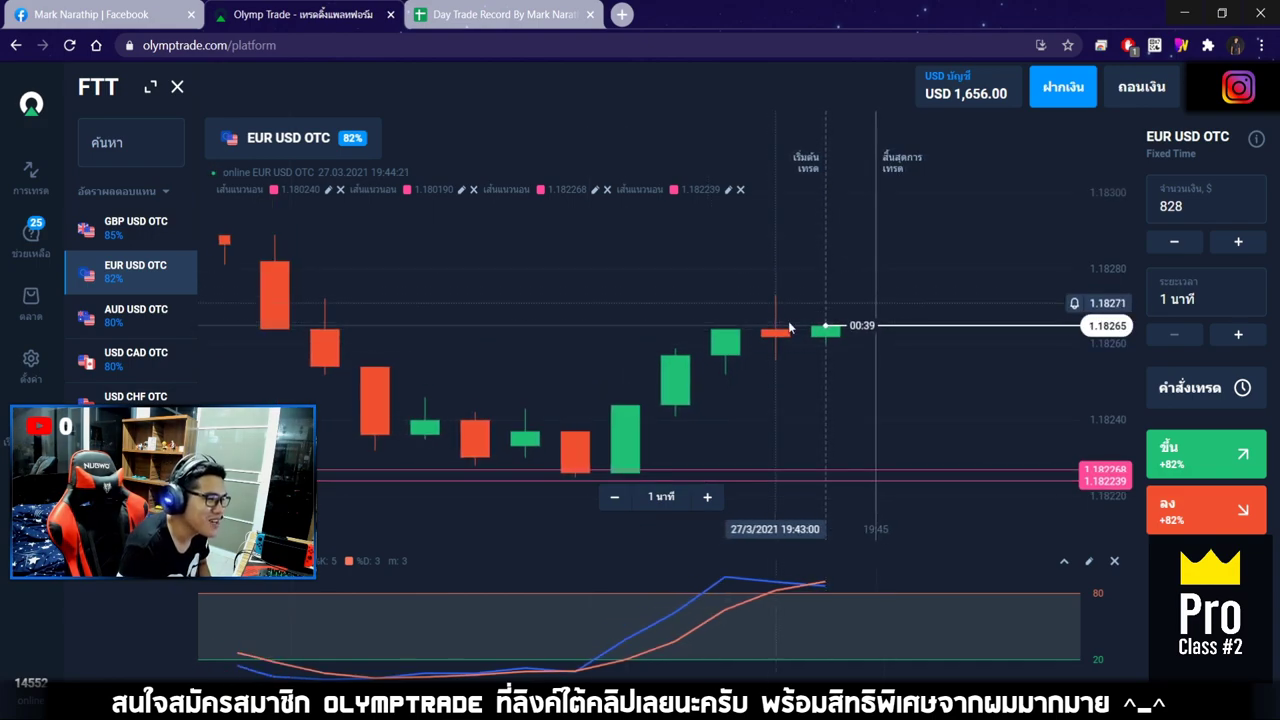
scroll(874, 344, "down", 3)
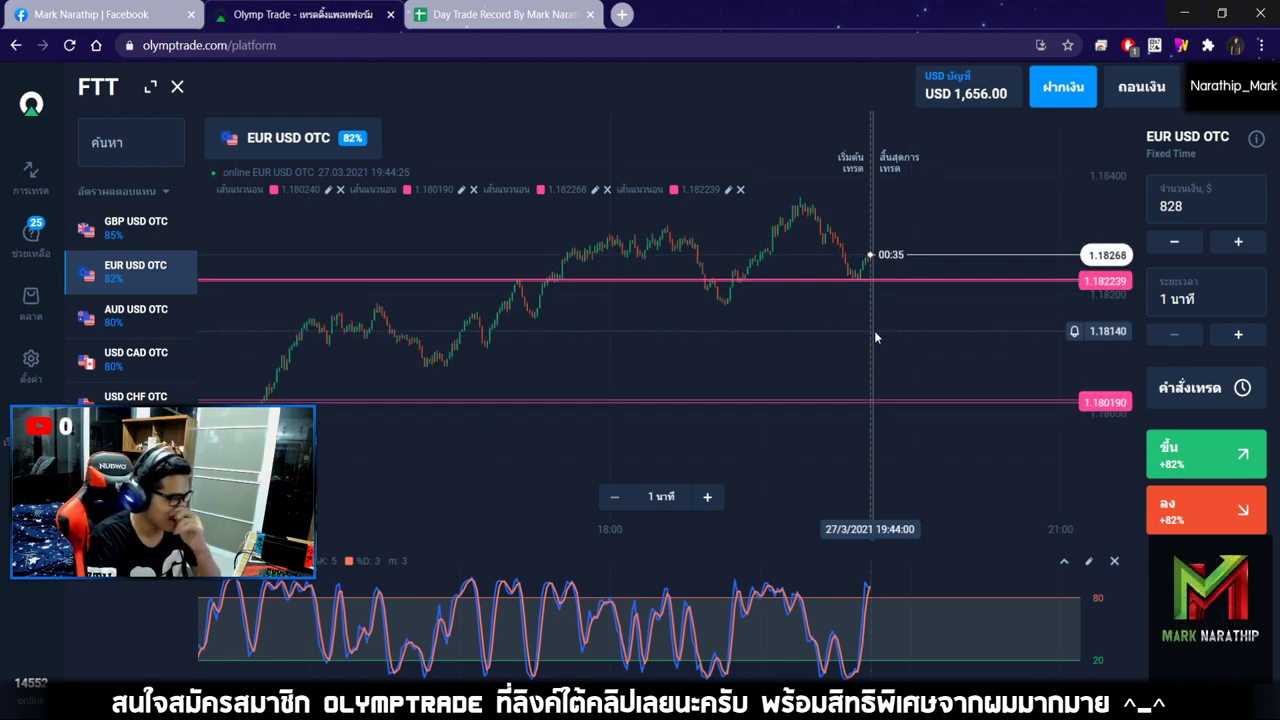
scroll(874, 330, "up", 3)
scroll(874, 329, "up", 2)
scroll(874, 329, "down", 5)
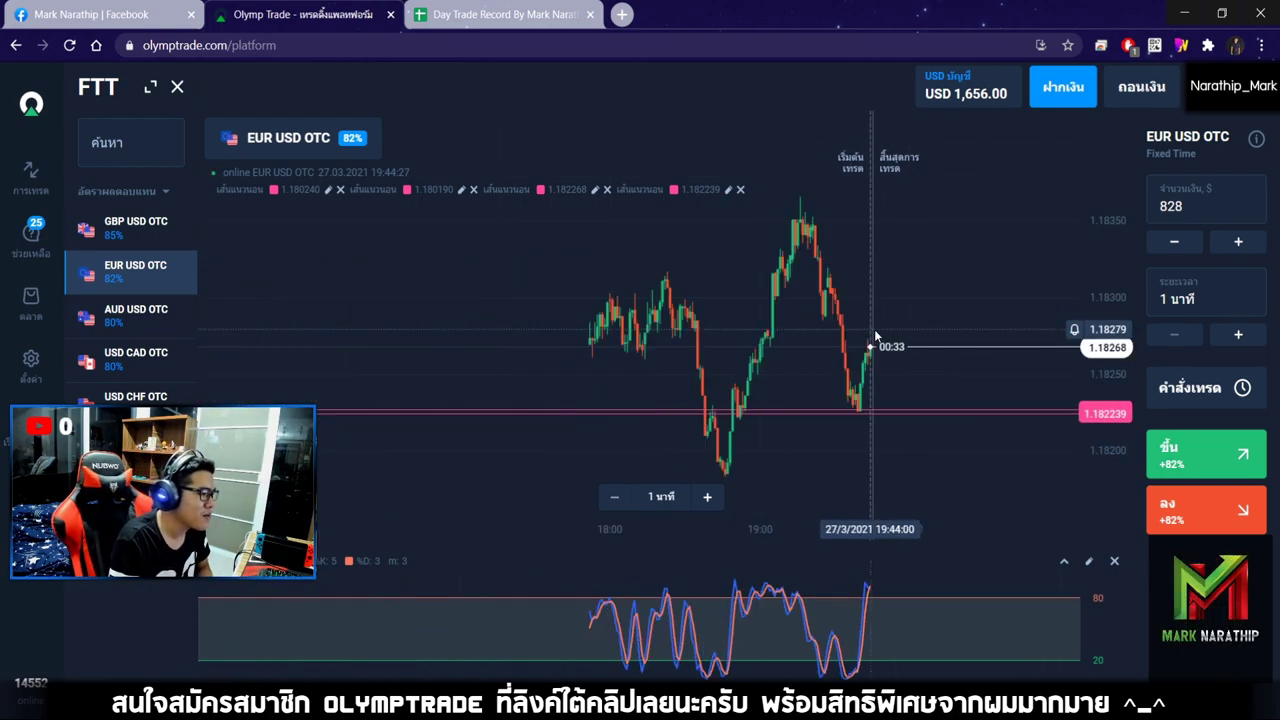
left_click(138, 228)
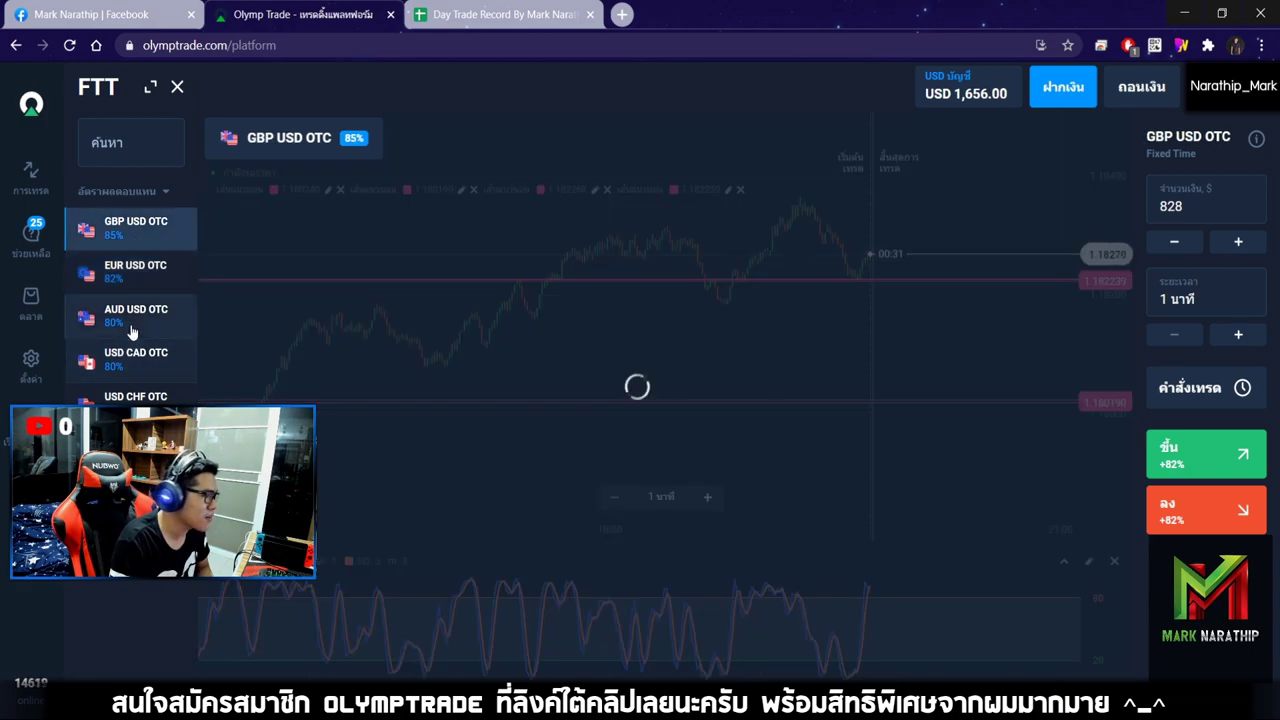
- Check the AUD USD, USD CAD and USD CHF OTC charts and switch to the NZD USD OTC pair
left_click(141, 321)
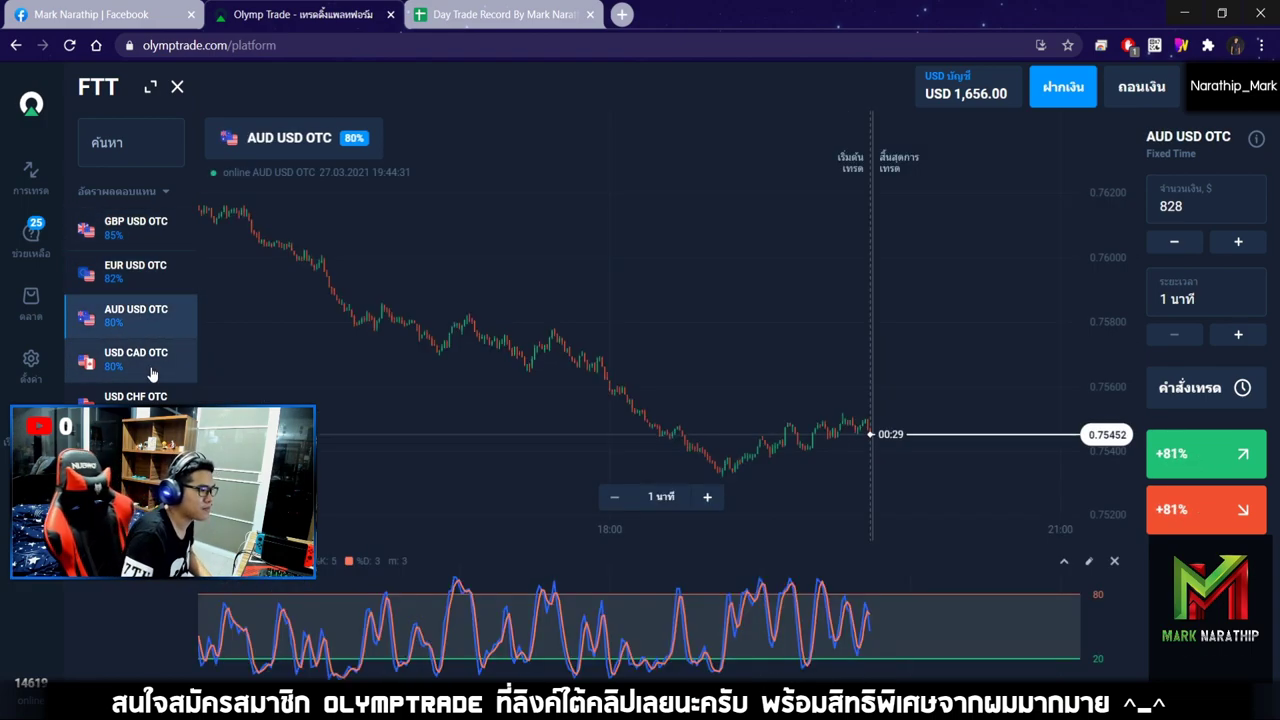
left_click(140, 356)
left_click(133, 398)
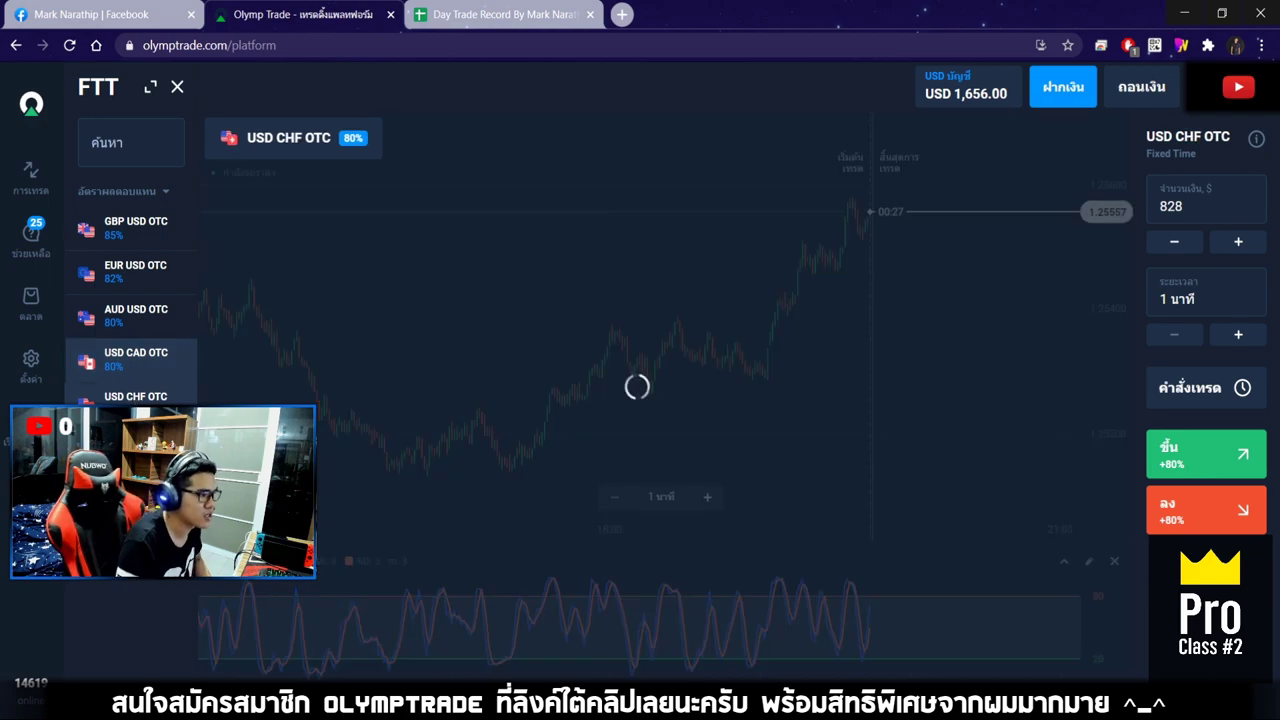
left_click(135, 442)
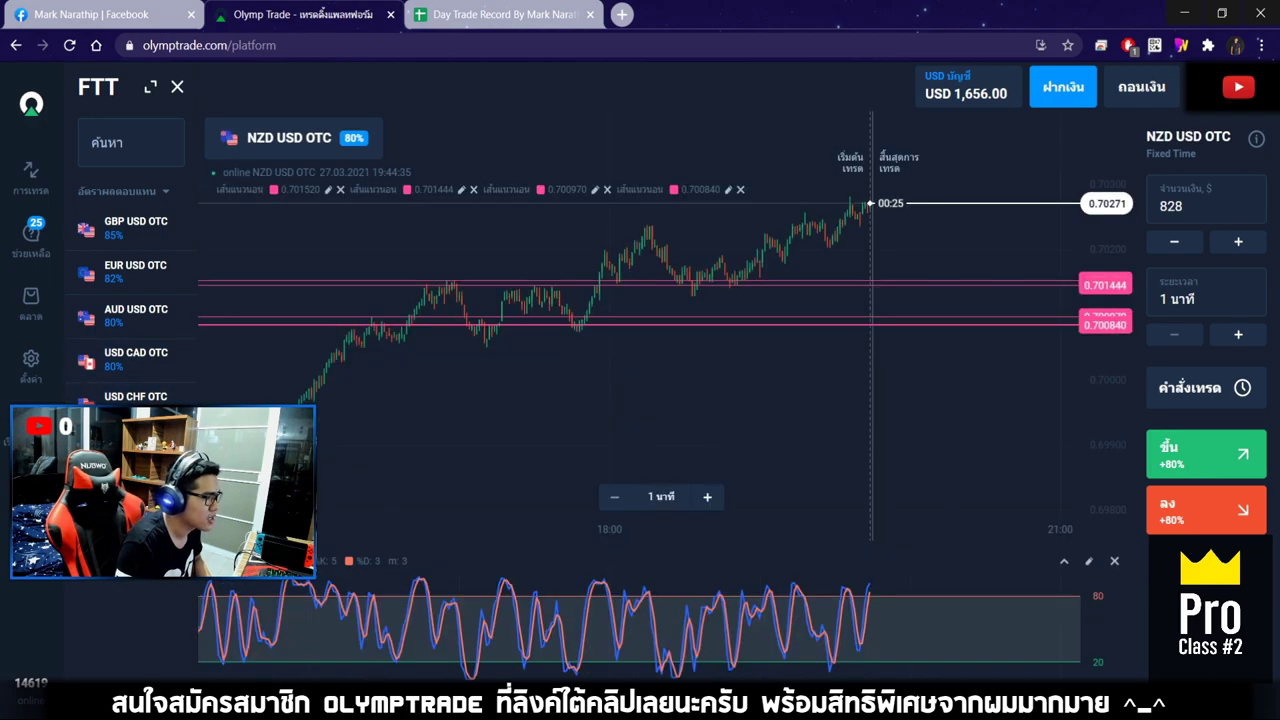
- Examine the NZD USD OTC price trend at close and wide scales against the horizontal support and resistance lines
scroll(803, 318, "up", 3)
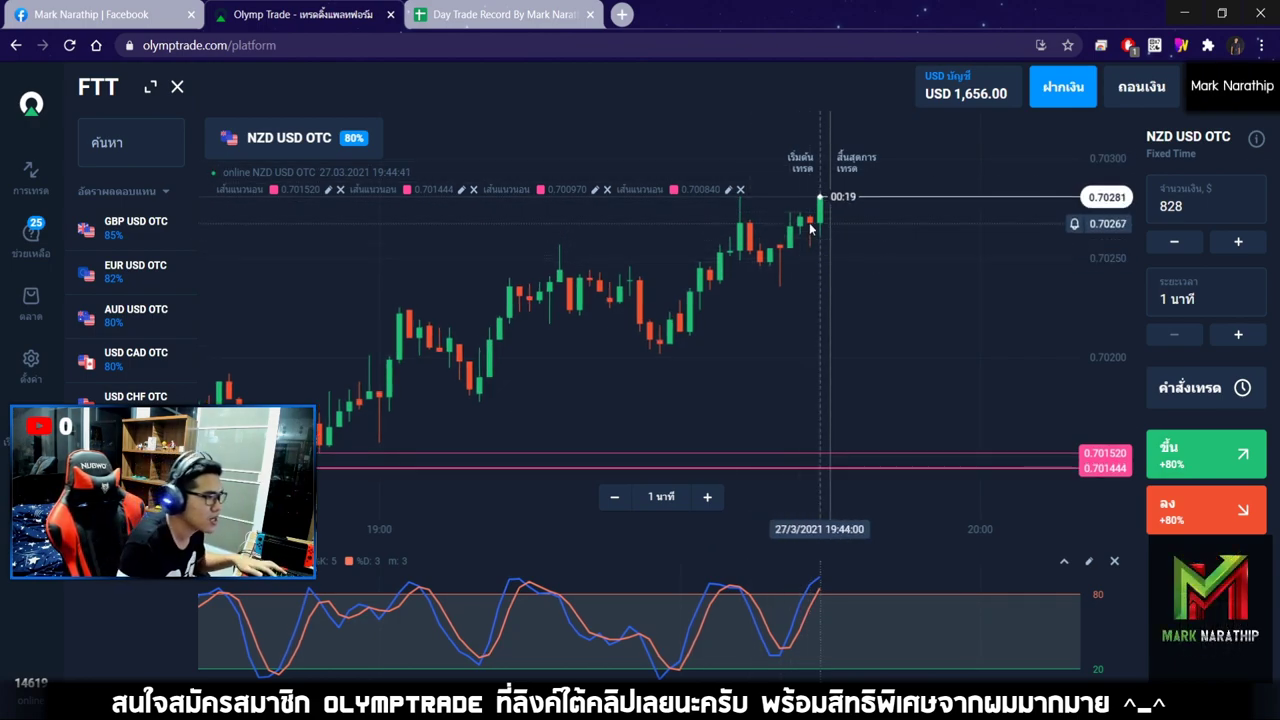
scroll(815, 251, "up", 3)
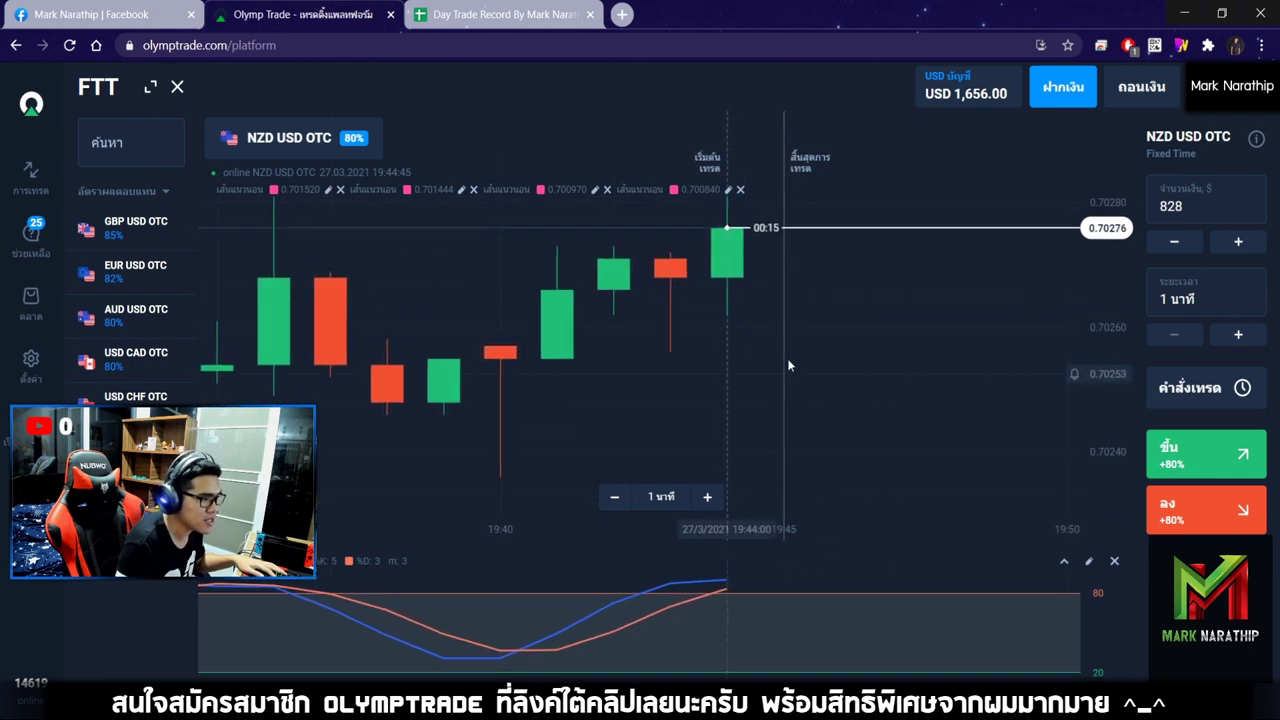
scroll(760, 295, "down", 3)
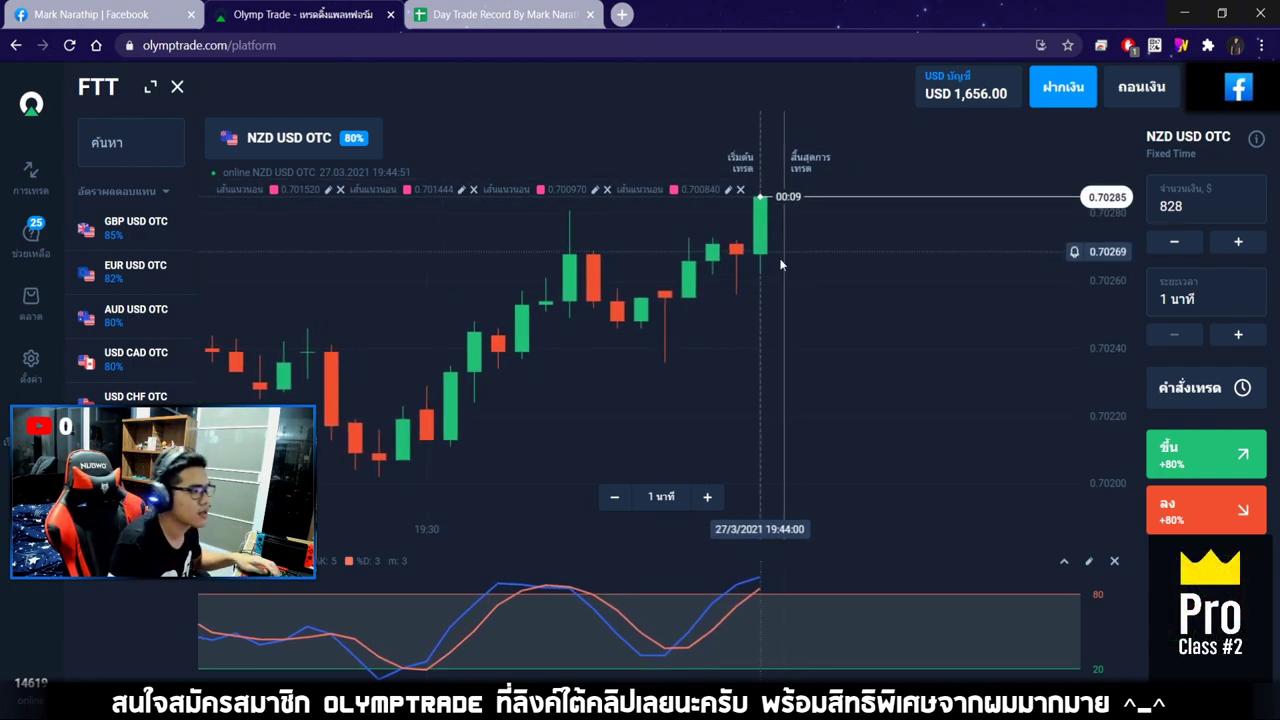
left_click_drag(805, 257, 903, 267)
scroll(965, 268, "down", 10)
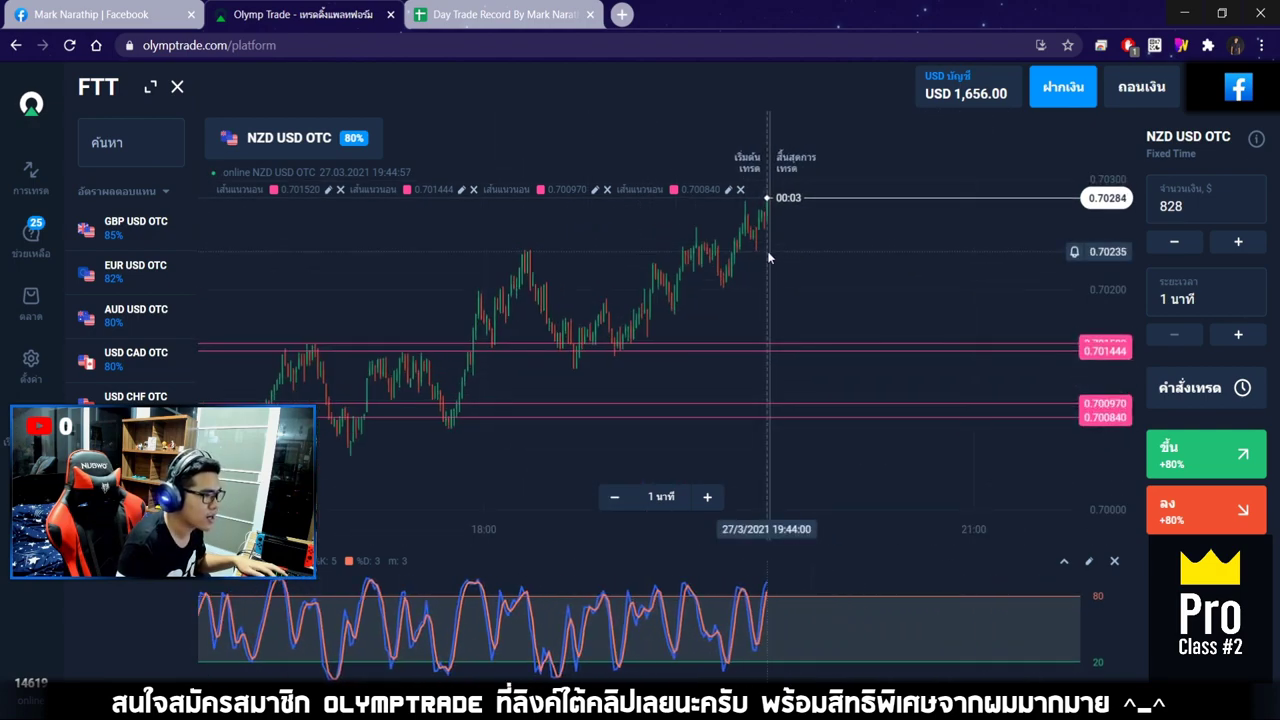
scroll(840, 254, "up", 5)
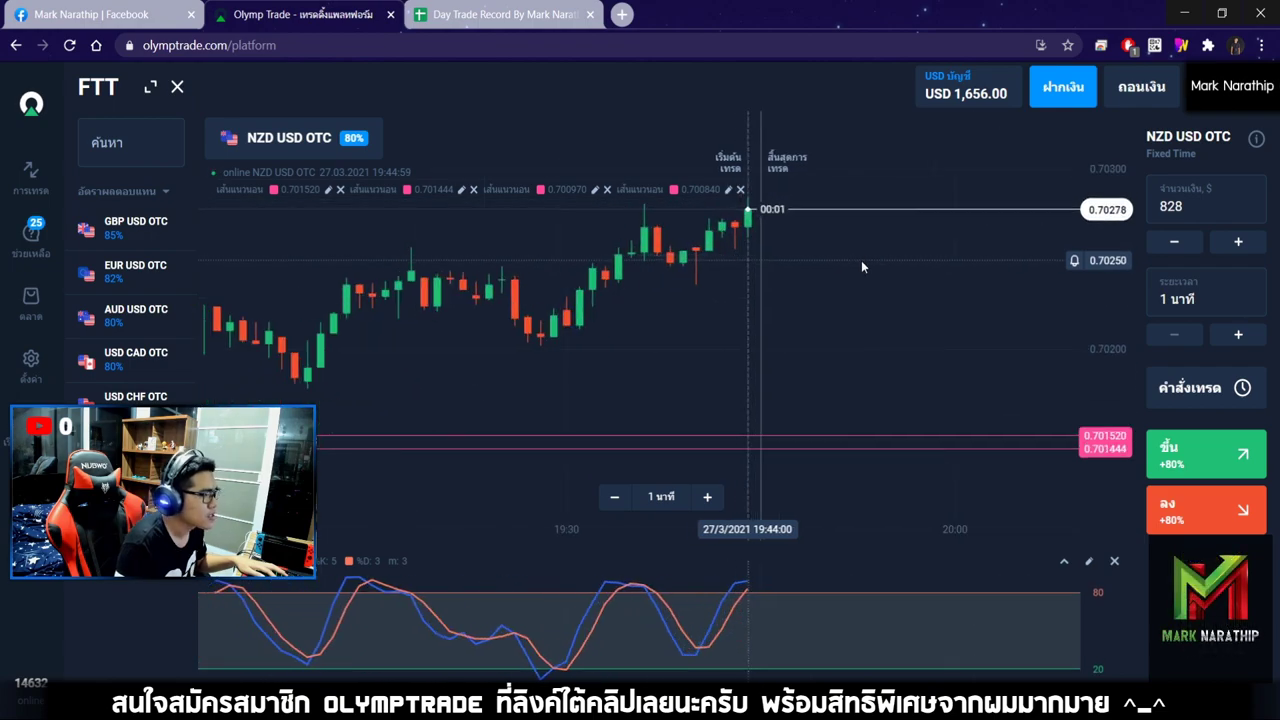
scroll(861, 262, "down", 3)
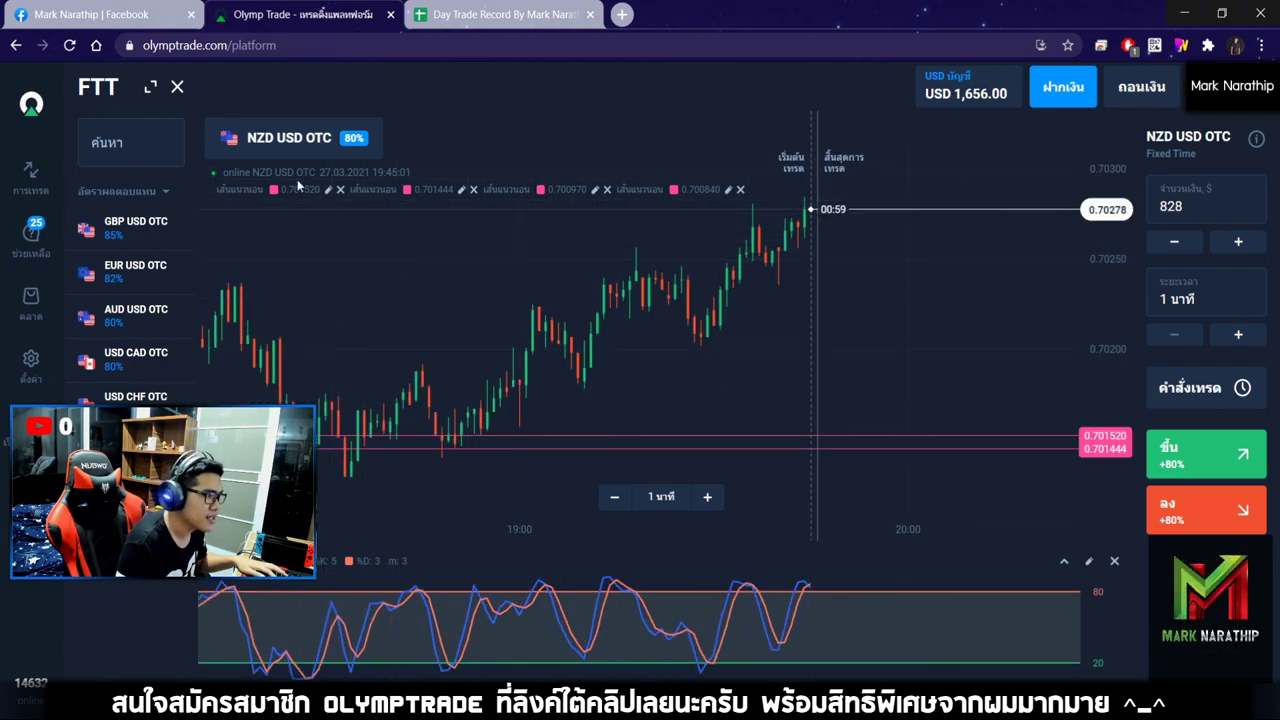
scroll(737, 280, "down", 3)
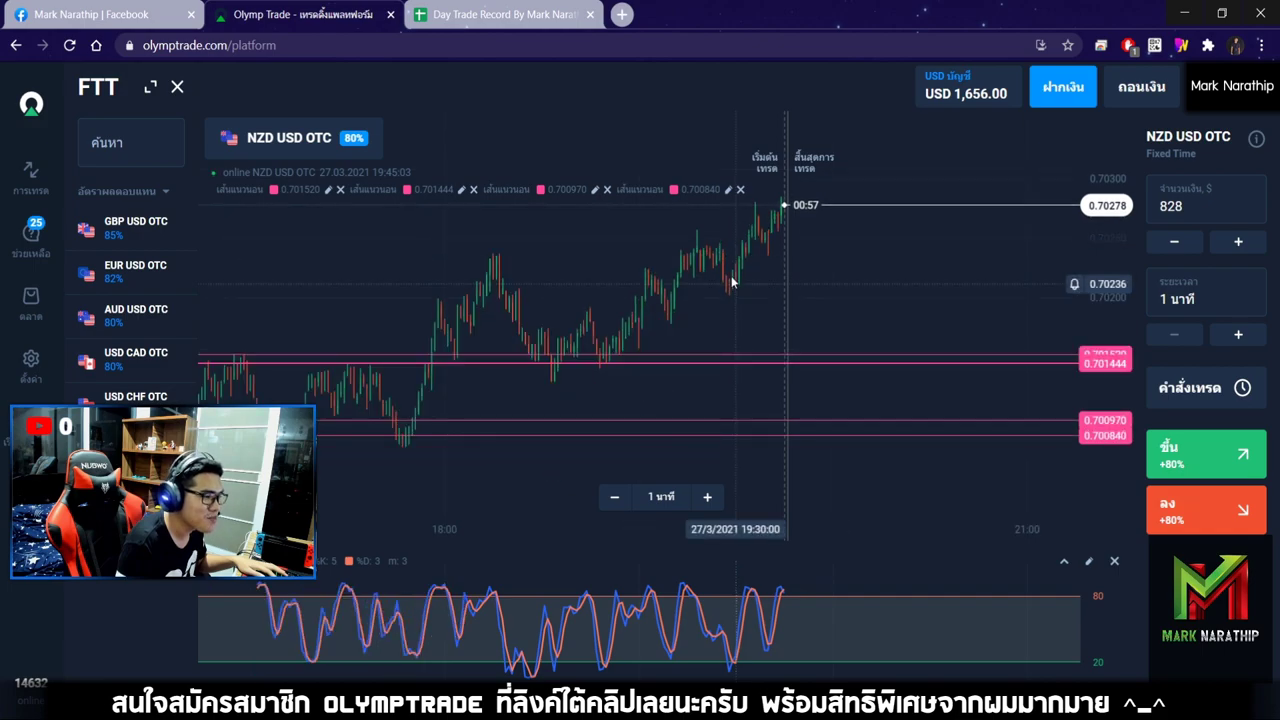
left_click_drag(785, 228, 828, 235)
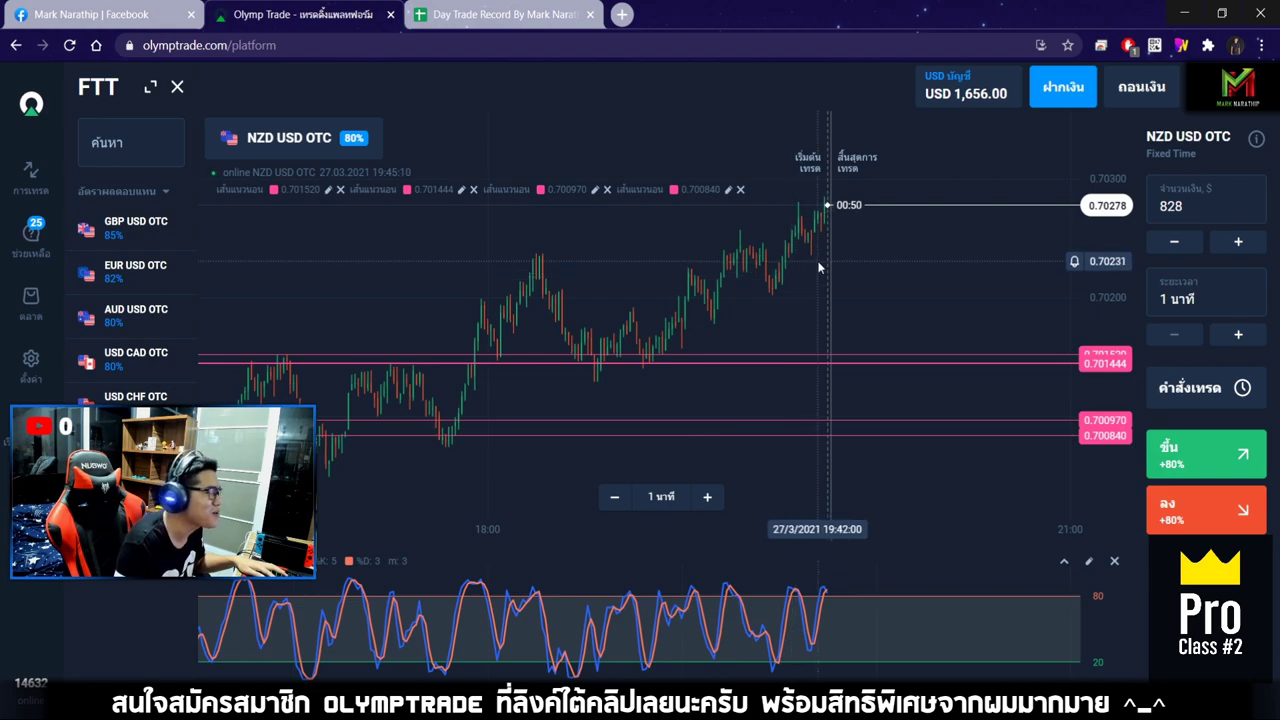
- Examine the latest one-minute NZD USD OTC candles up close together with the stochastic indicator
scroll(818, 262, "up", 5)
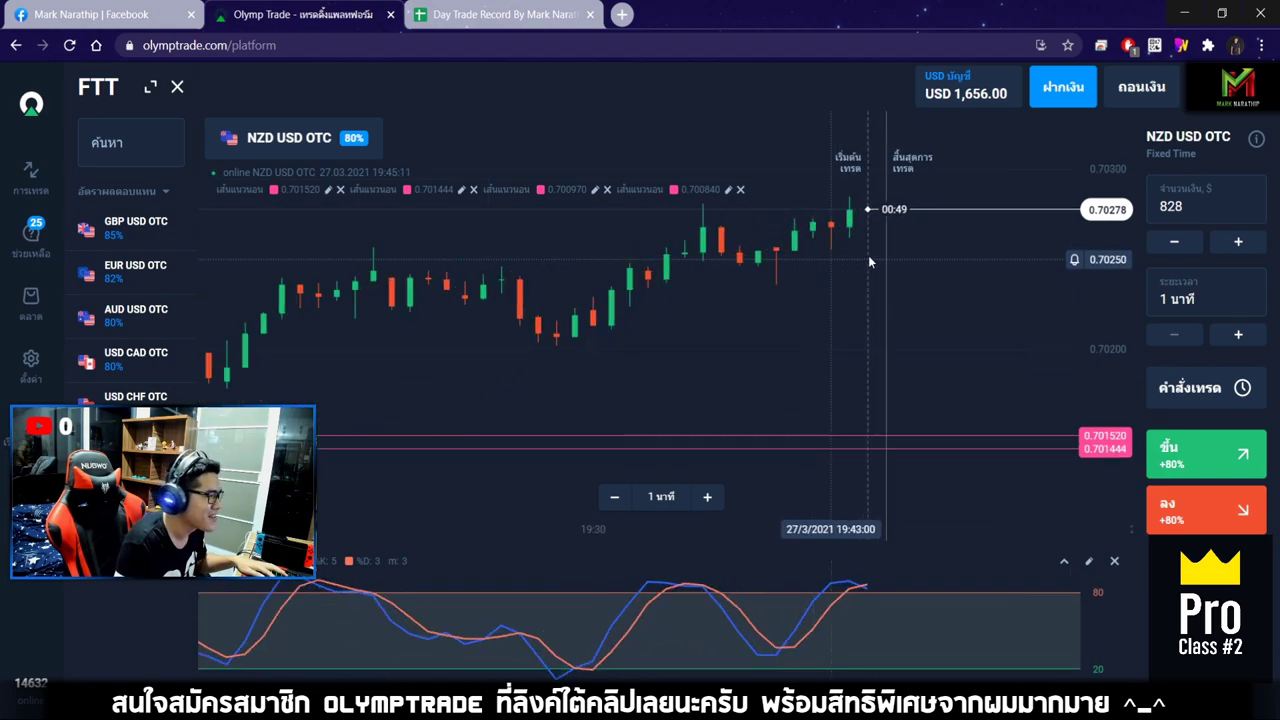
scroll(806, 268, "up", 3)
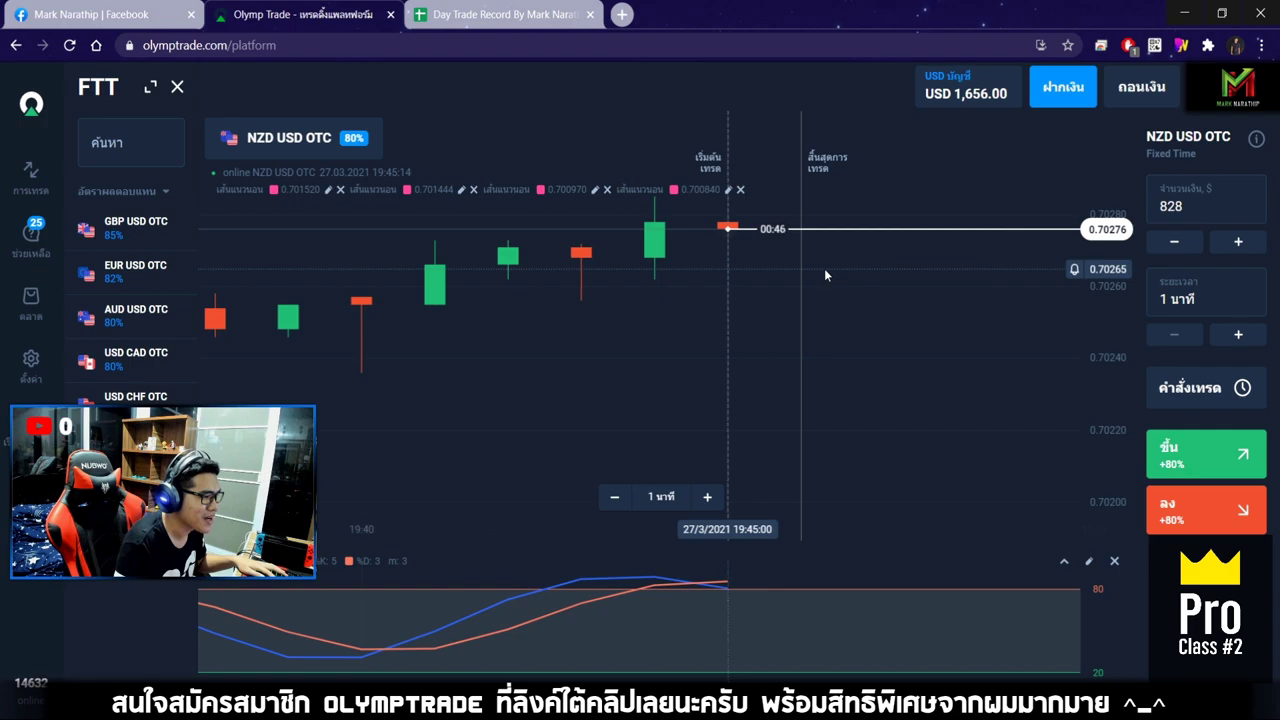
scroll(824, 268, "up", 3)
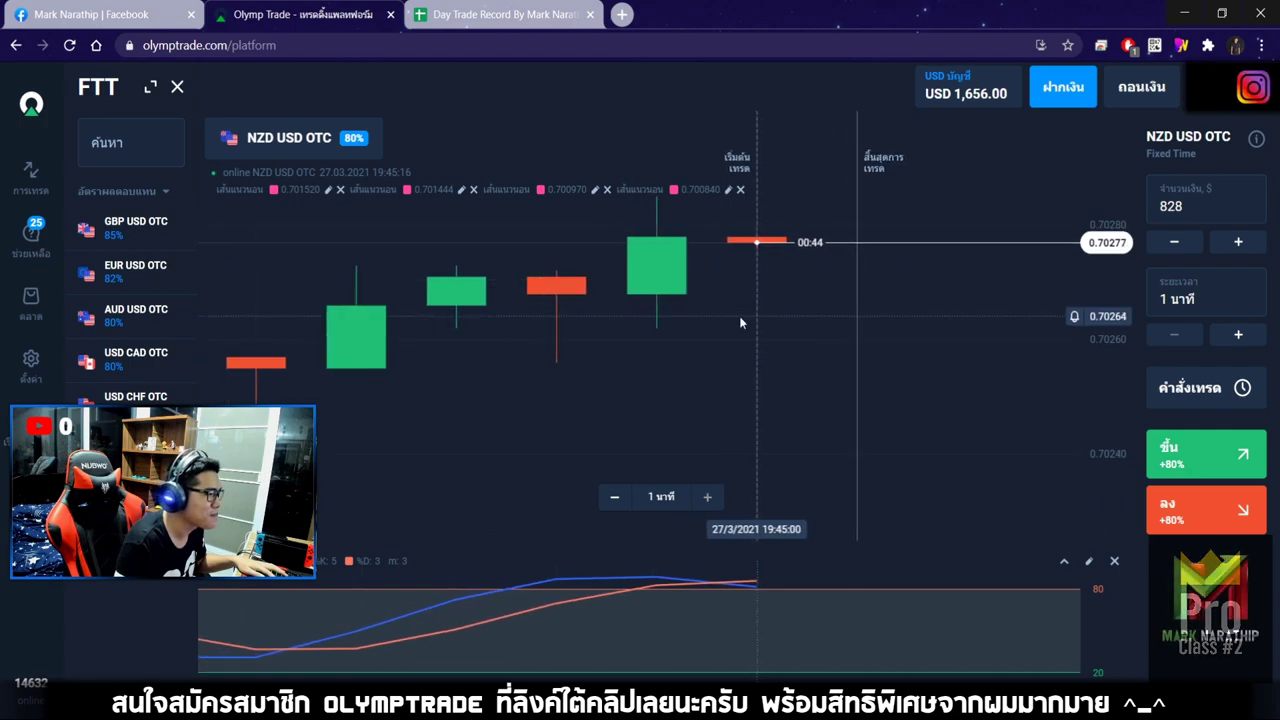
left_click_drag(740, 322, 868, 298)
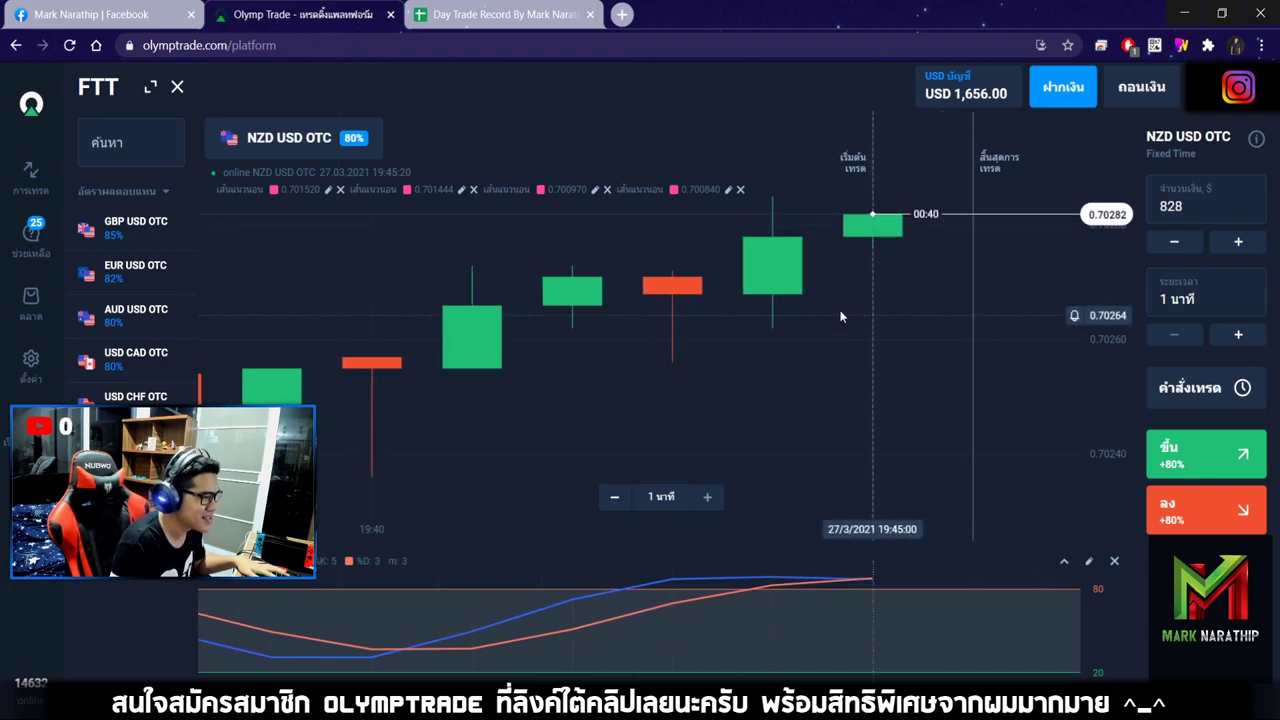
scroll(868, 298, "down", 3)
scroll(868, 296, "down", 2)
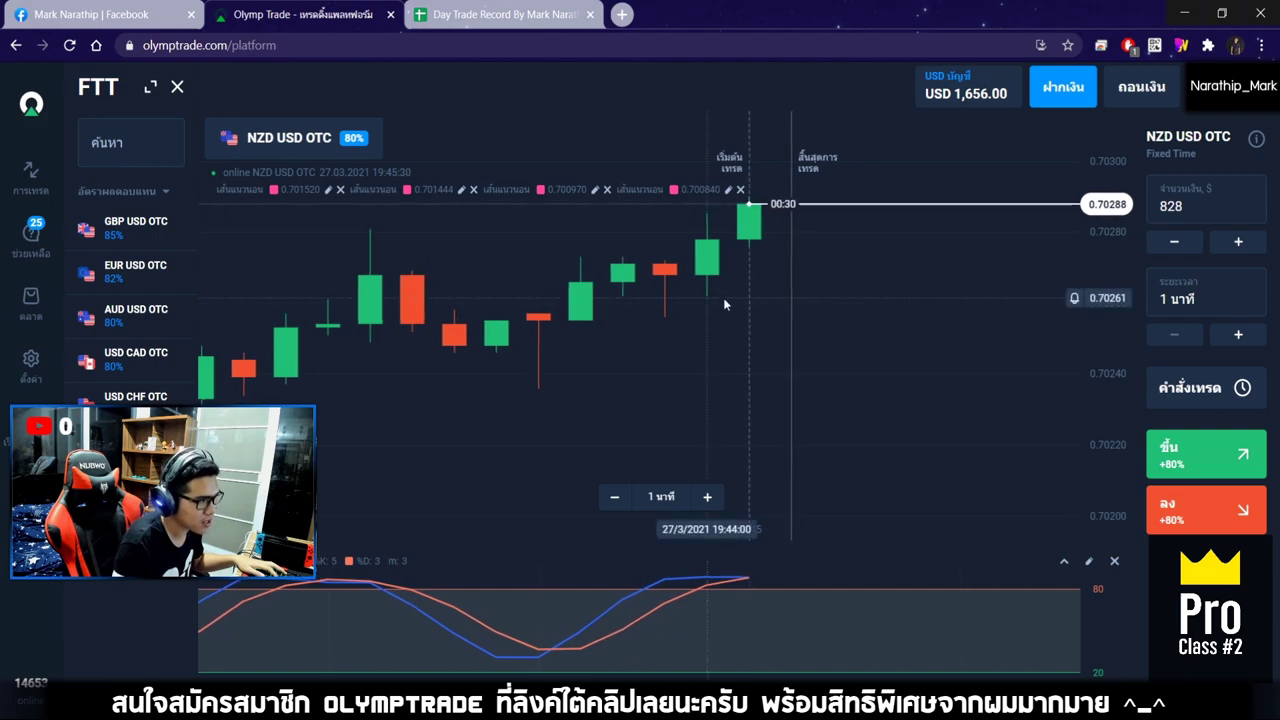
scroll(760, 308, "up", 3)
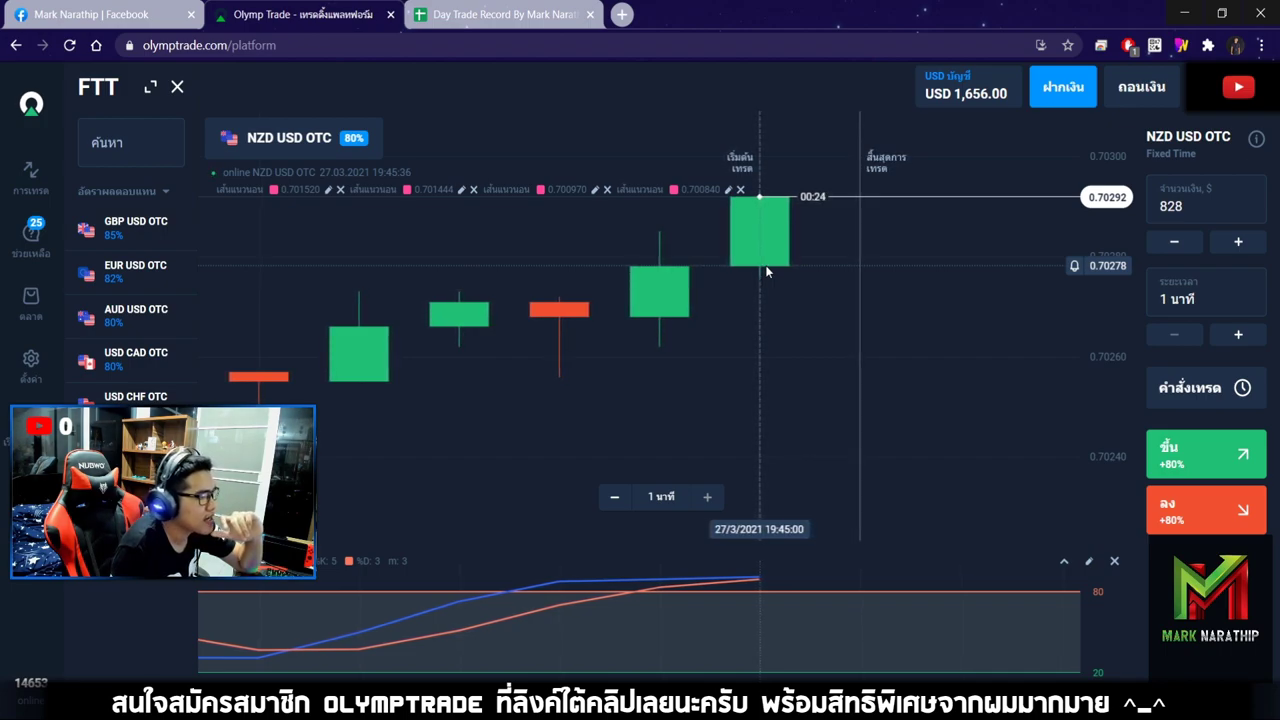
left_click_drag(770, 272, 858, 285)
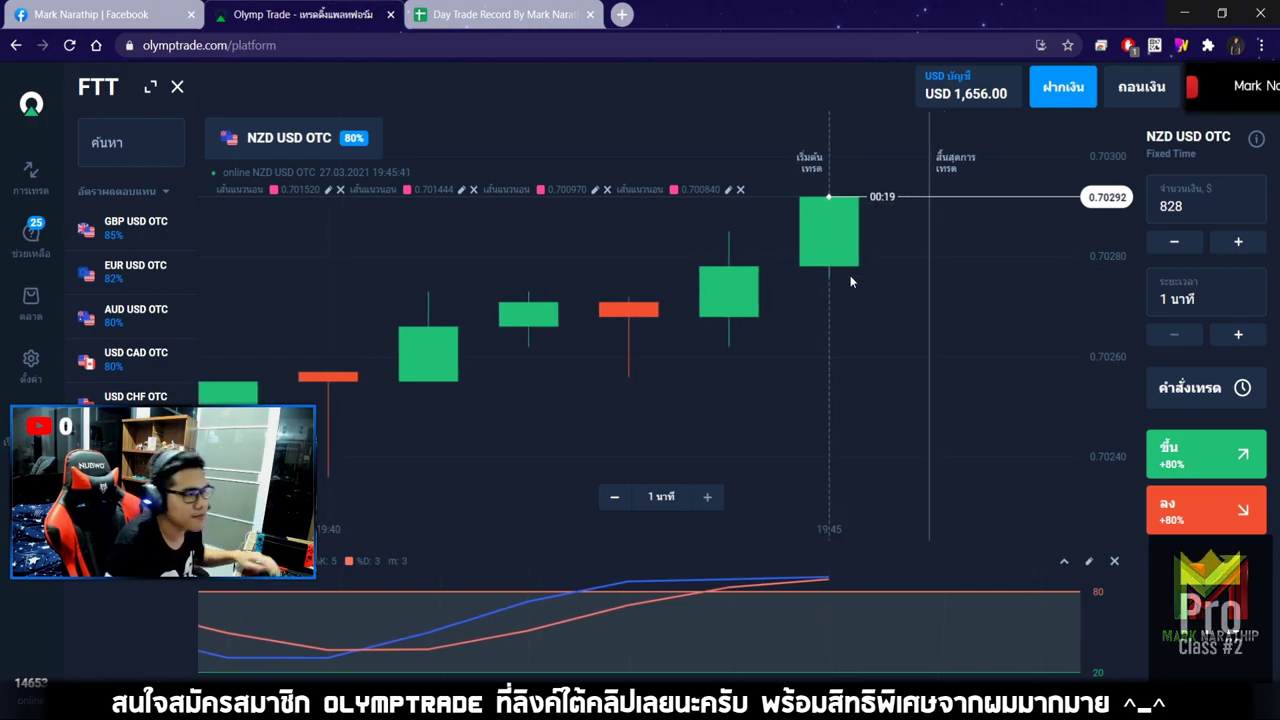
- Place a one-minute down trade of 828 dollars on NZD USD OTC around the start of the new candle
scroll(851, 272, "down", 3)
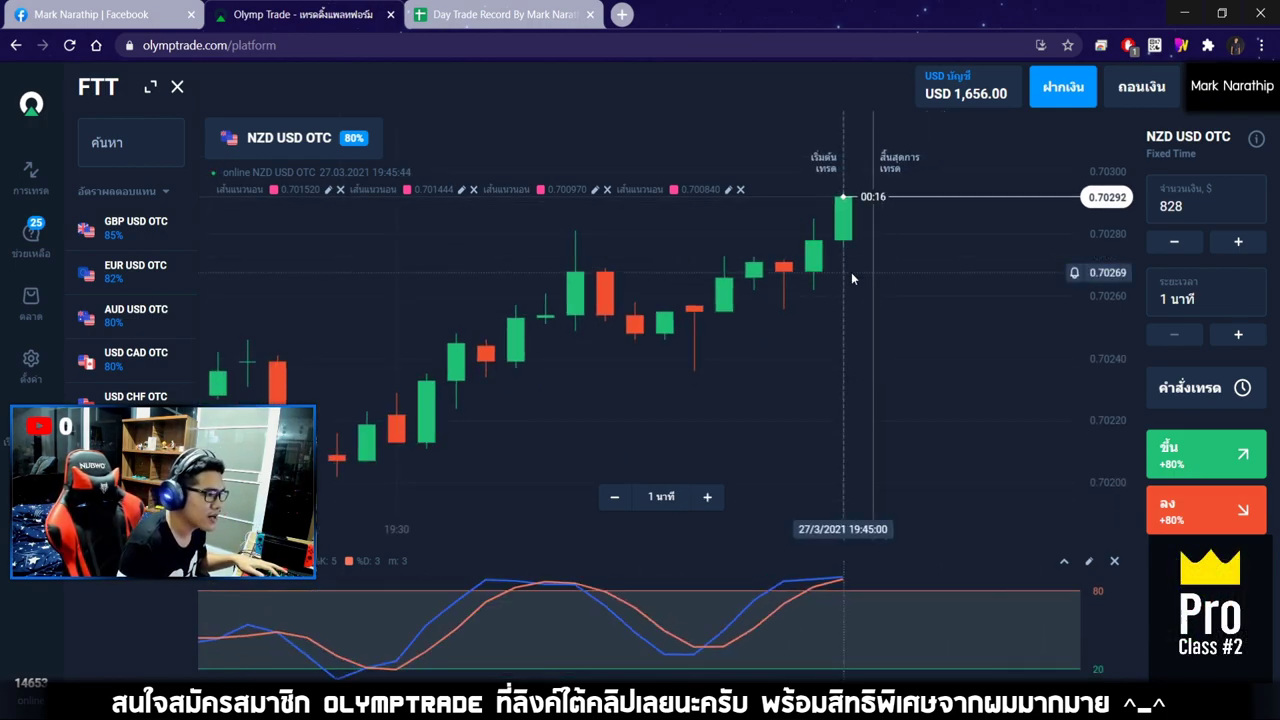
scroll(882, 282, "up", 3)
scroll(882, 282, "up", 3)
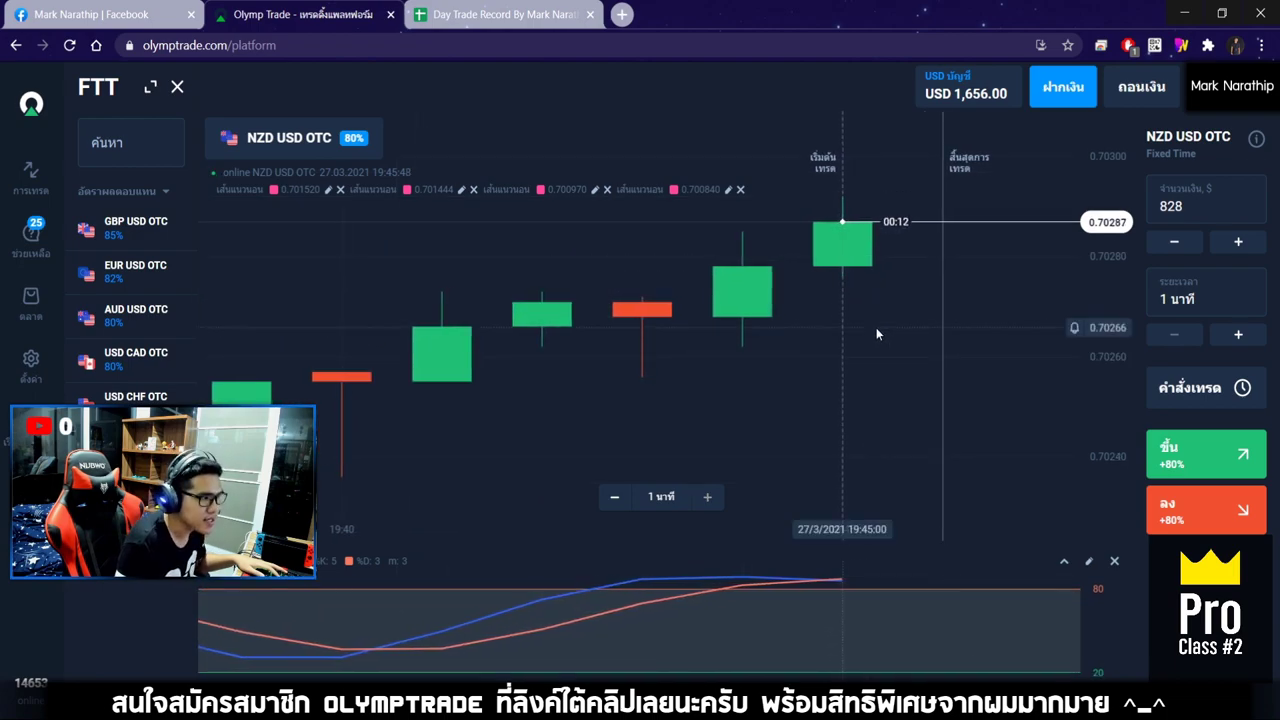
scroll(865, 302, "down", 2)
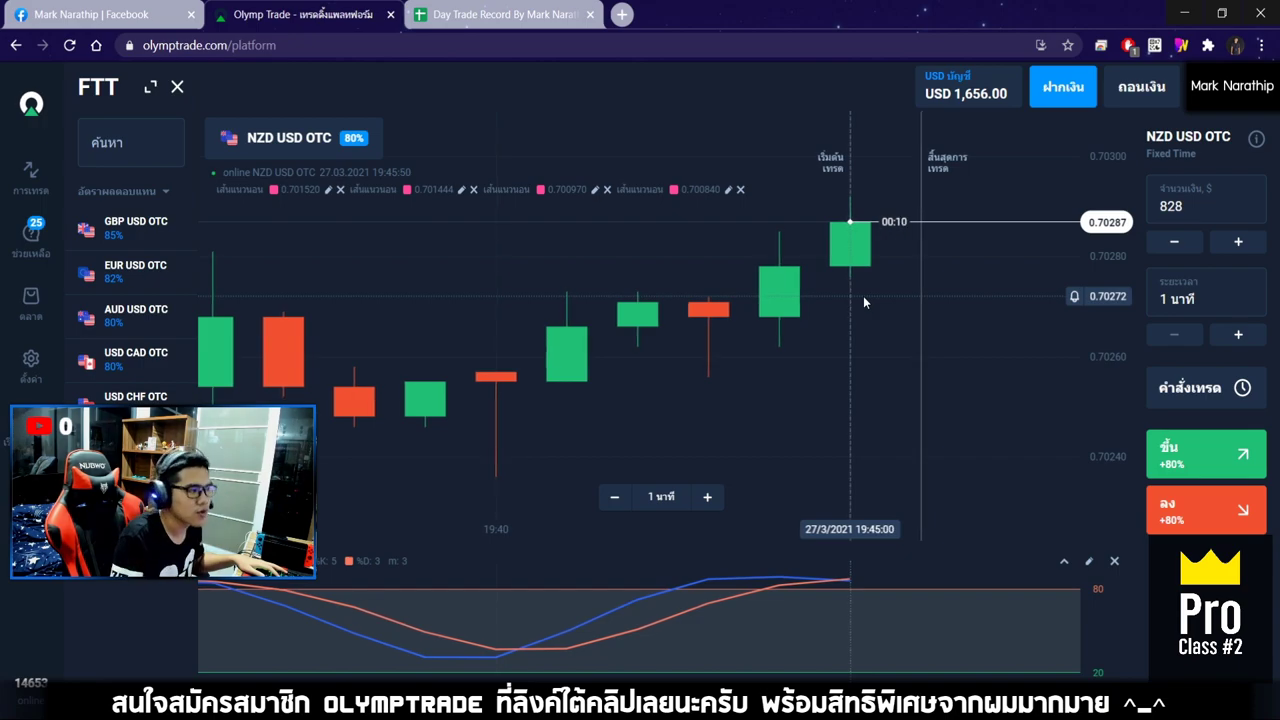
scroll(863, 296, "down", 3)
scroll(856, 307, "up", 2)
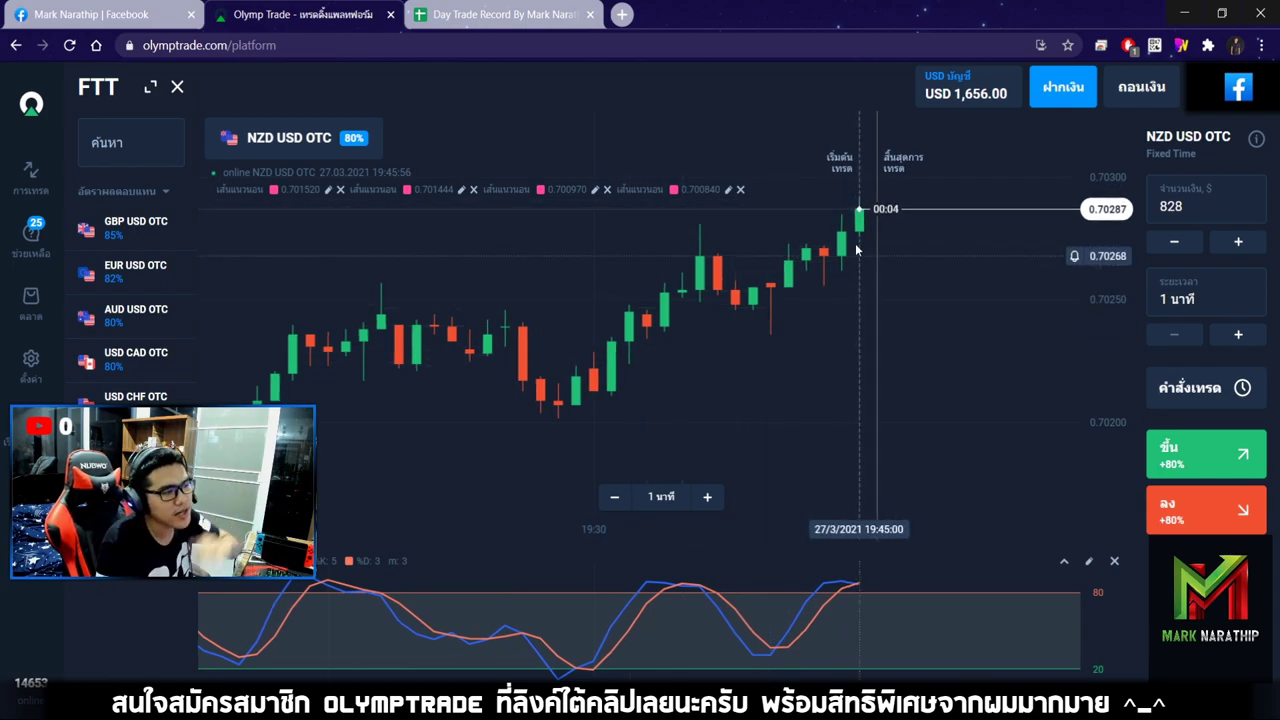
scroll(860, 250, "up", 2)
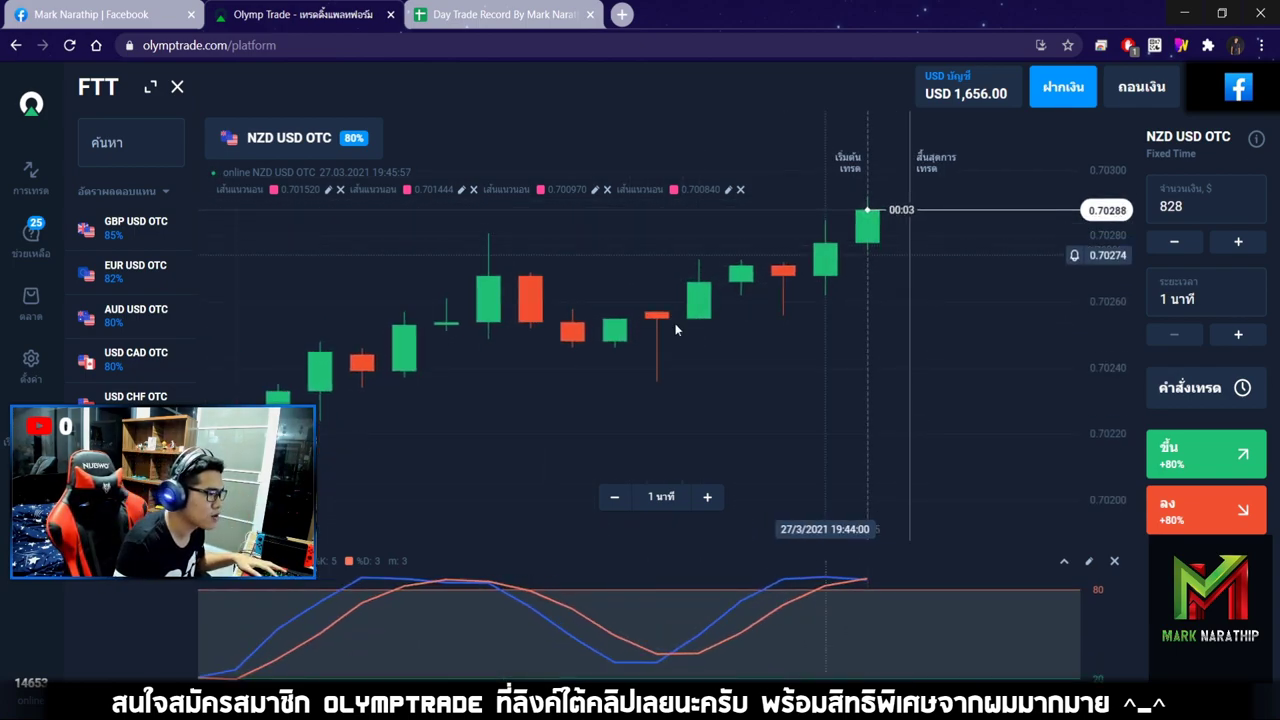
left_click(1213, 495)
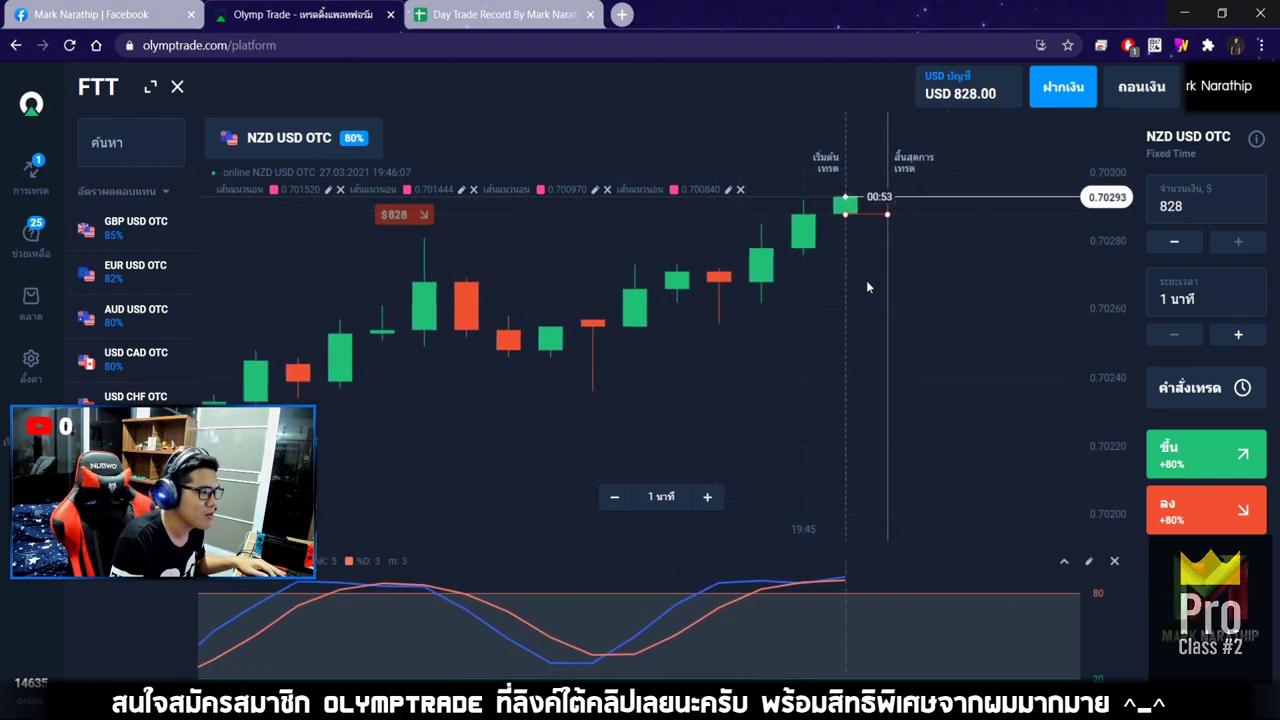
- Follow the open 828-dollar NZD USD OTC trade at different chart scales until it expires, comparing the price with the entry level
scroll(866, 280, "up", 2)
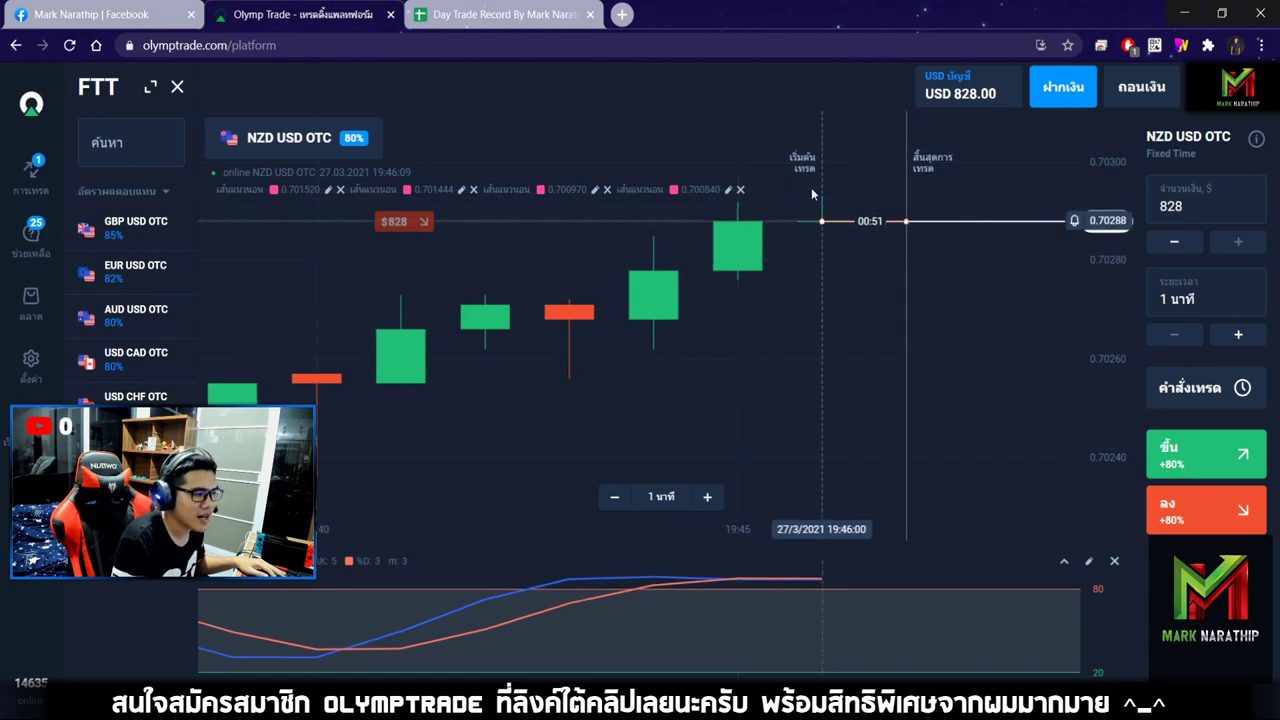
scroll(828, 315, "down", 2)
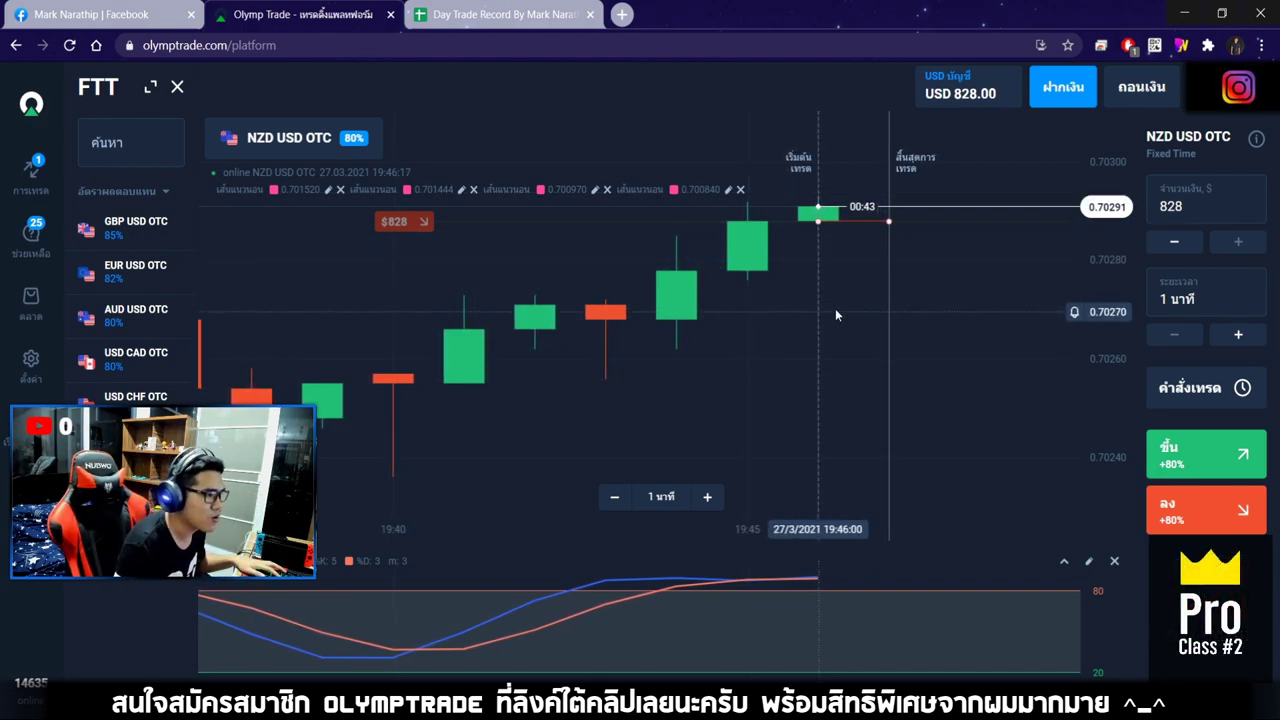
scroll(830, 290, "up", 2)
scroll(821, 261, "down", 3)
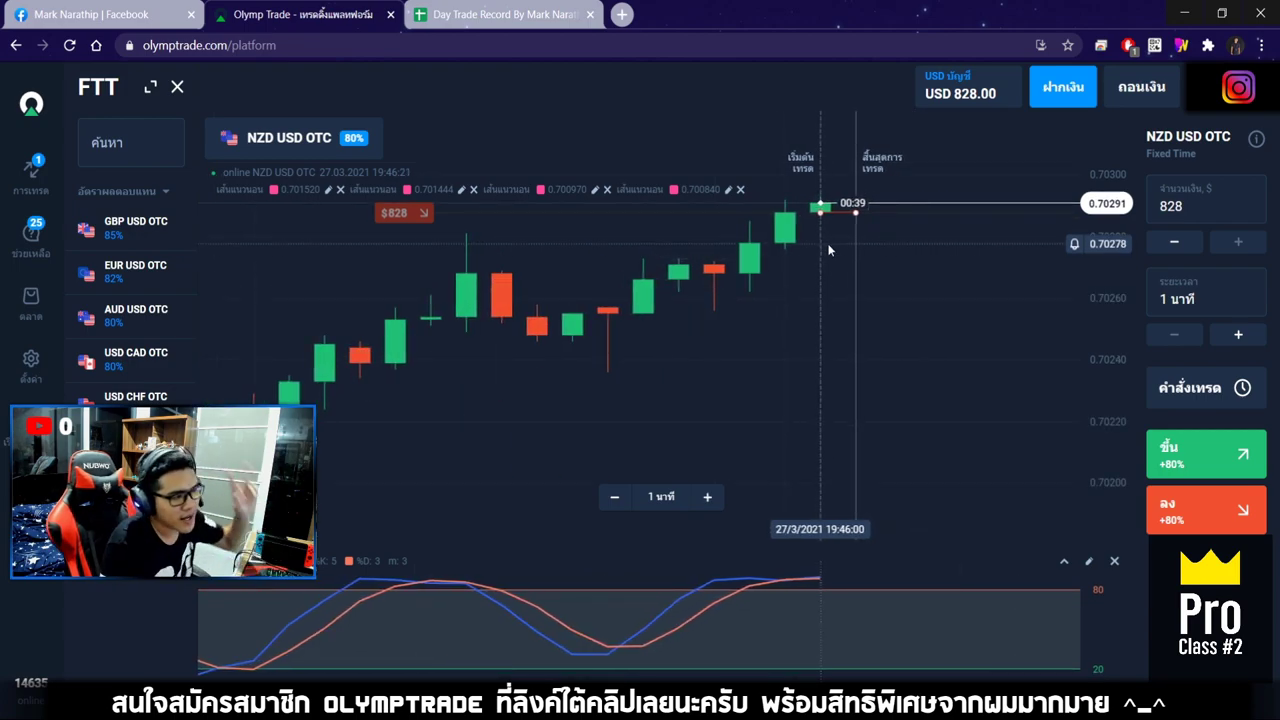
left_click_drag(828, 250, 865, 260)
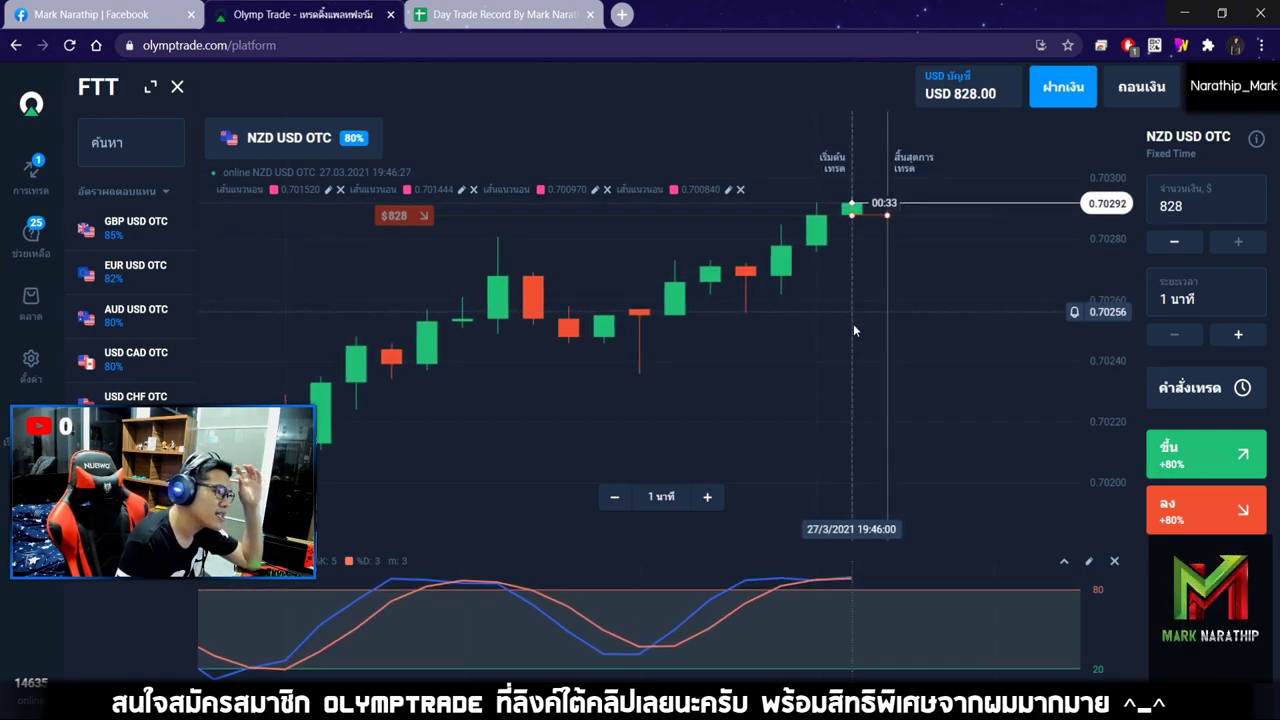
scroll(852, 322, "up", 5)
scroll(764, 311, "down", 5)
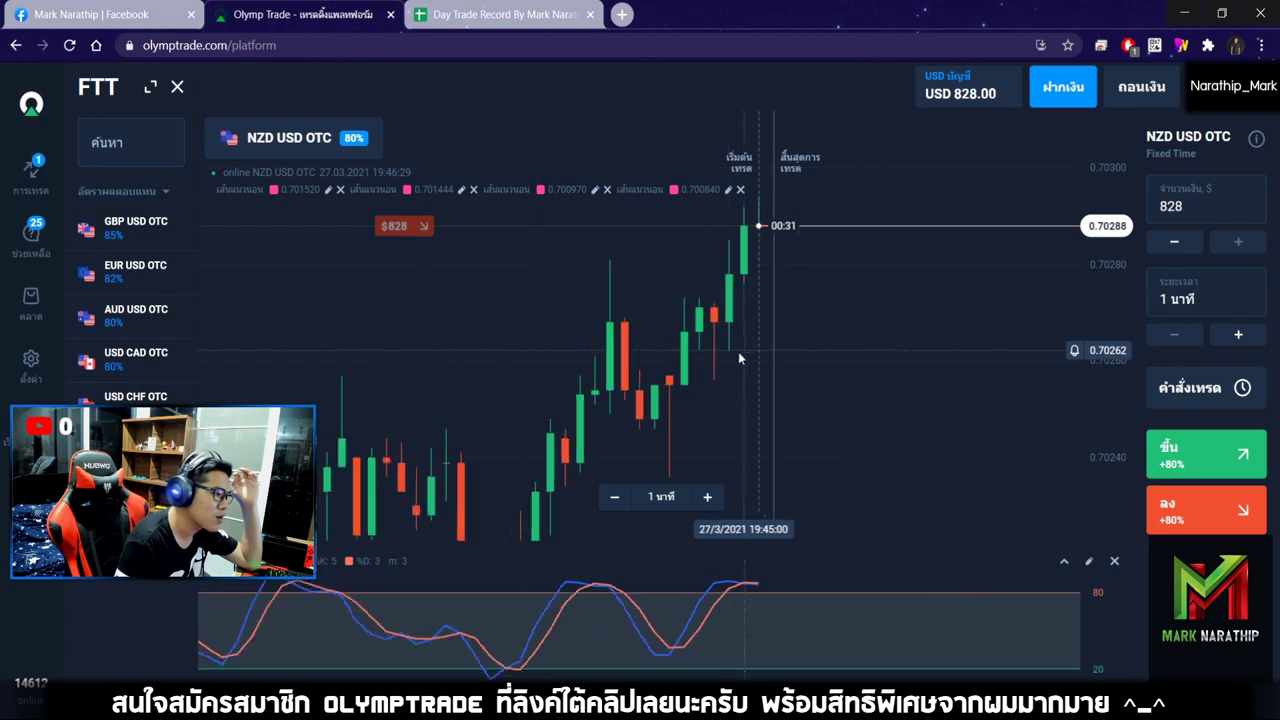
scroll(740, 250, "up", 4)
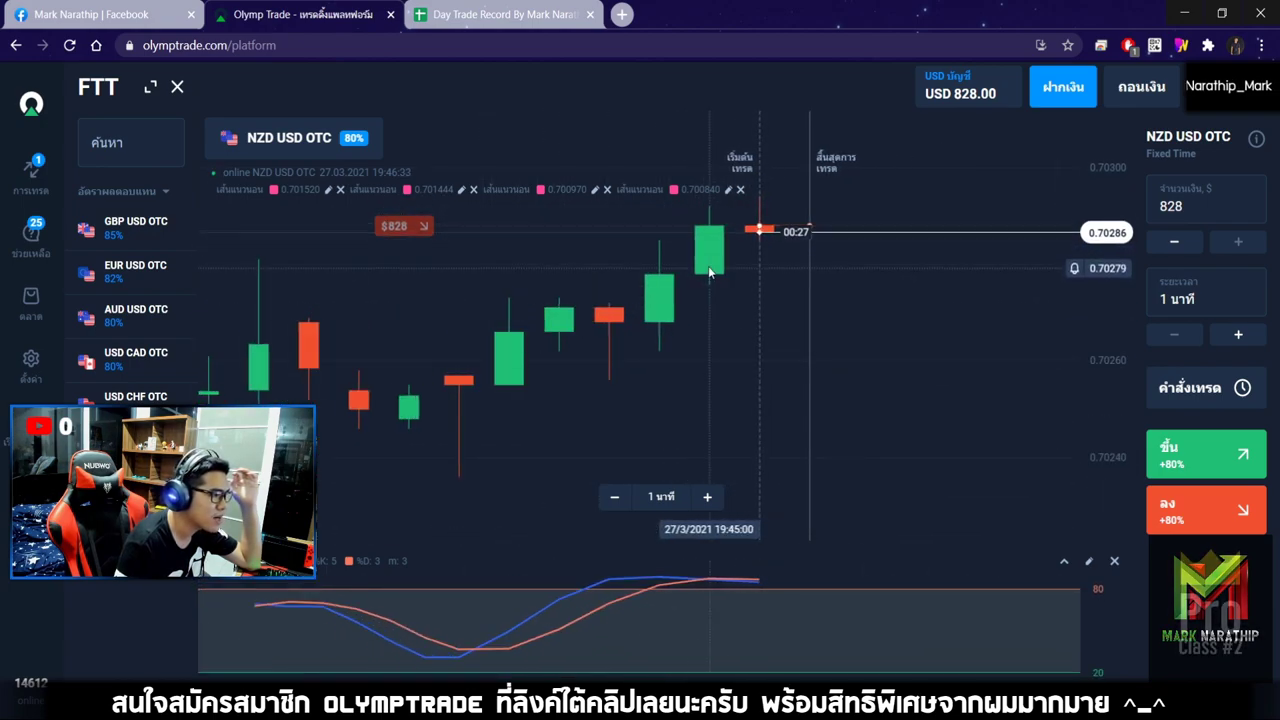
scroll(708, 266, "down", 2)
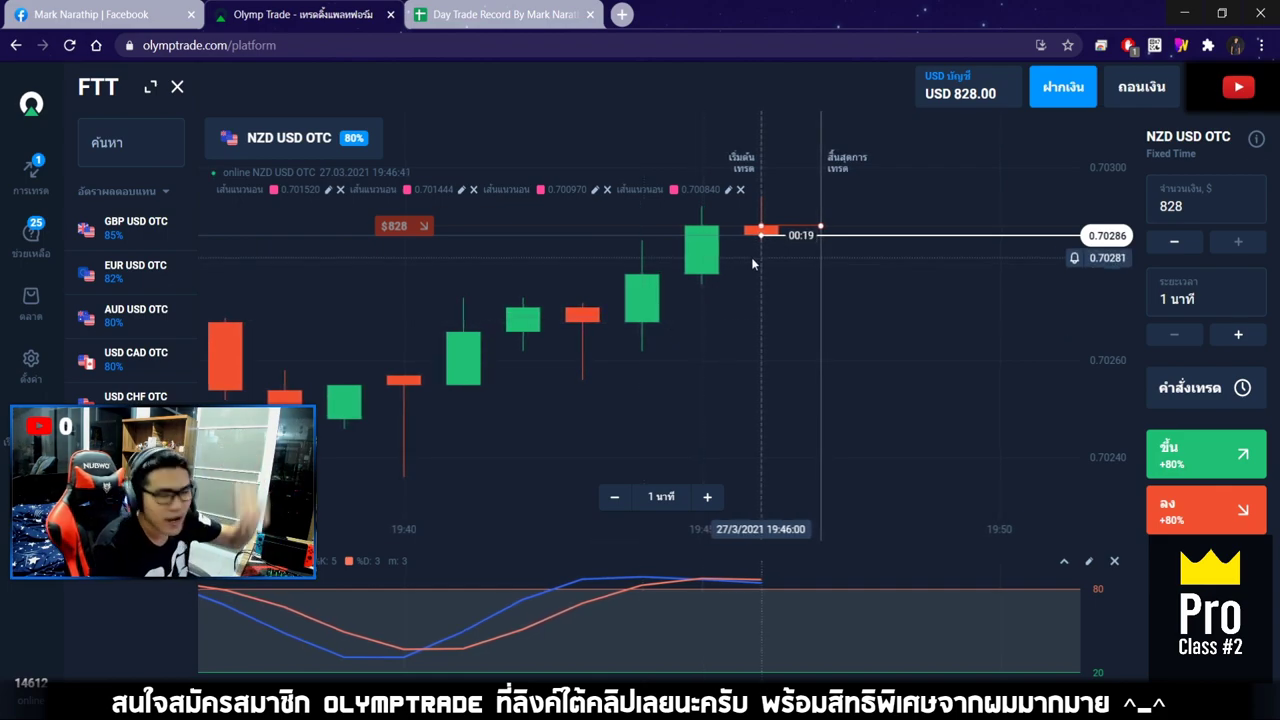
scroll(770, 295, "up", 2)
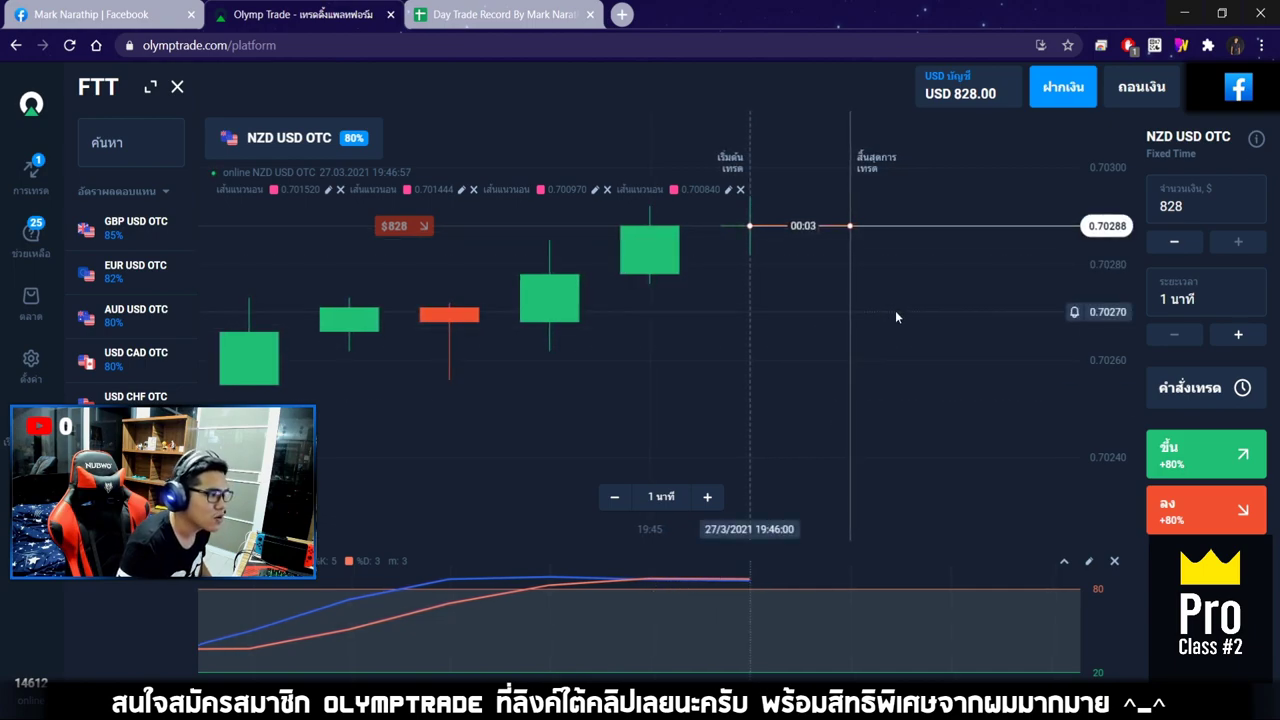
left_click_drag(880, 312, 898, 317)
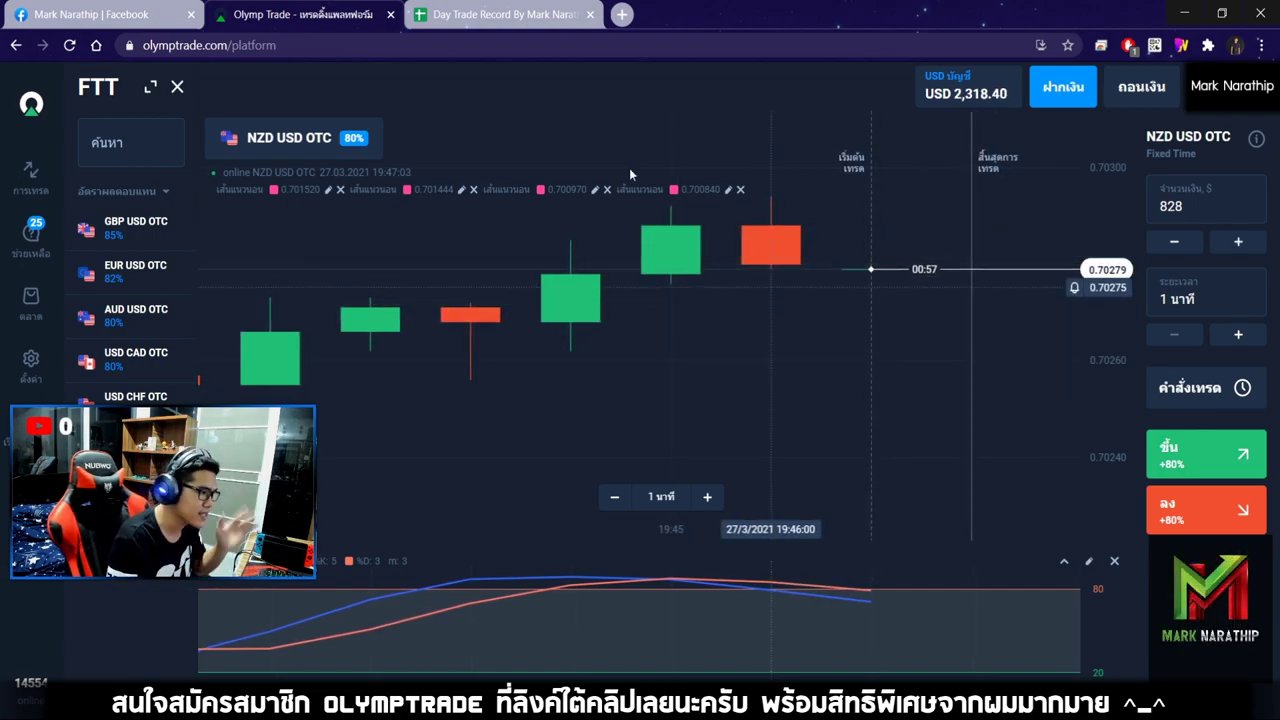
- Switch to the Day Trade Record spreadsheet and set the result of trade 2 to ชนะ
left_click(476, 27)
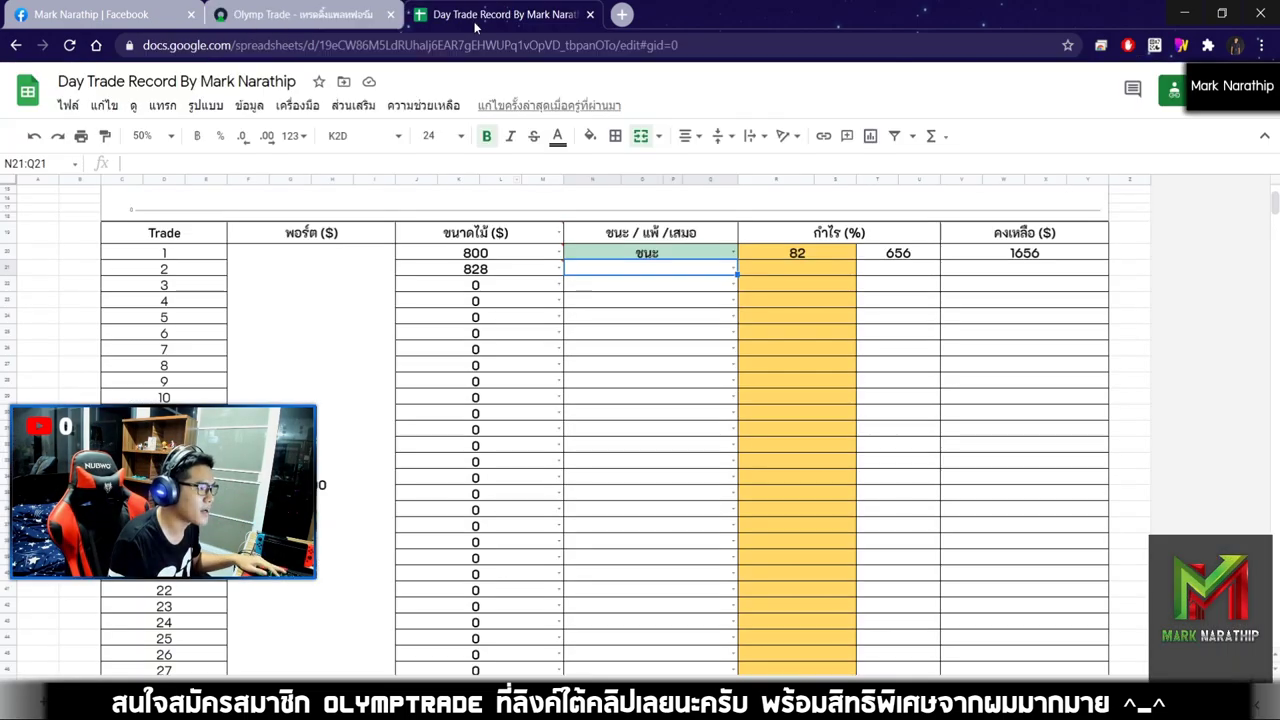
left_click(671, 274)
left_click(583, 291)
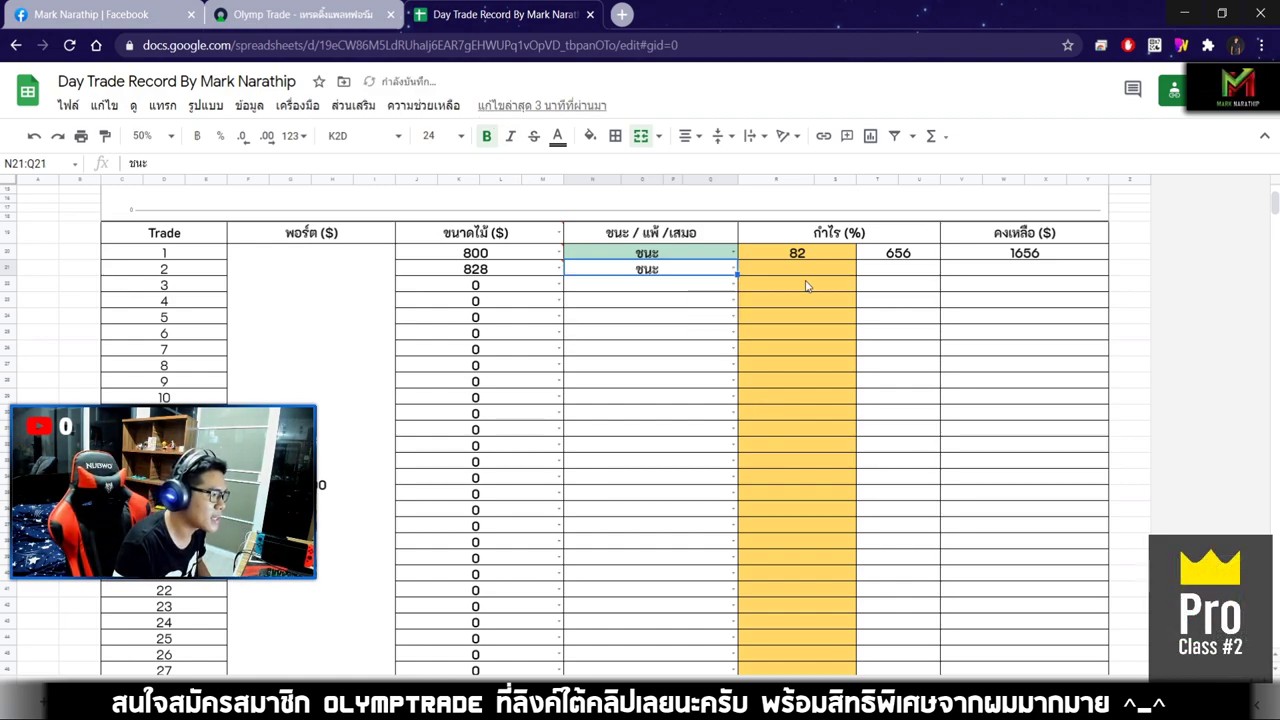
- Set the profit percentage of trade 2 to 80 in the Day Trade Record spreadsheet
left_click(811, 274)
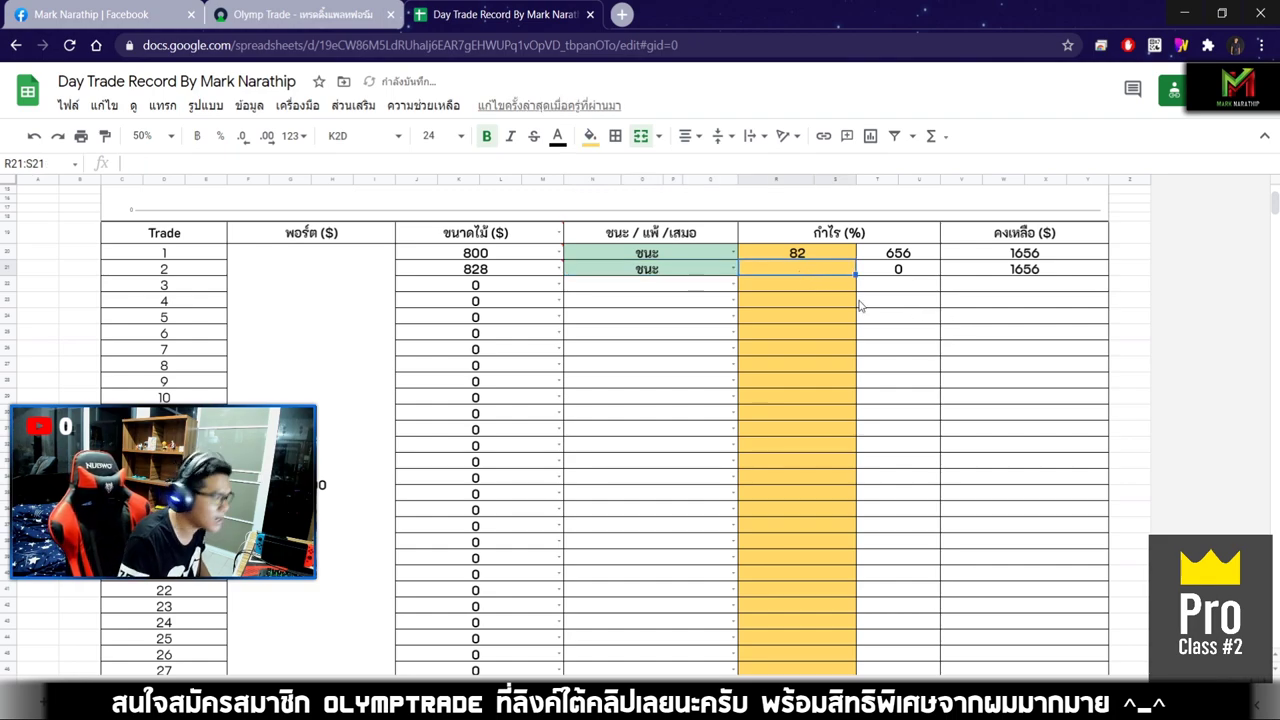
left_click(300, 14)
left_click(505, 14)
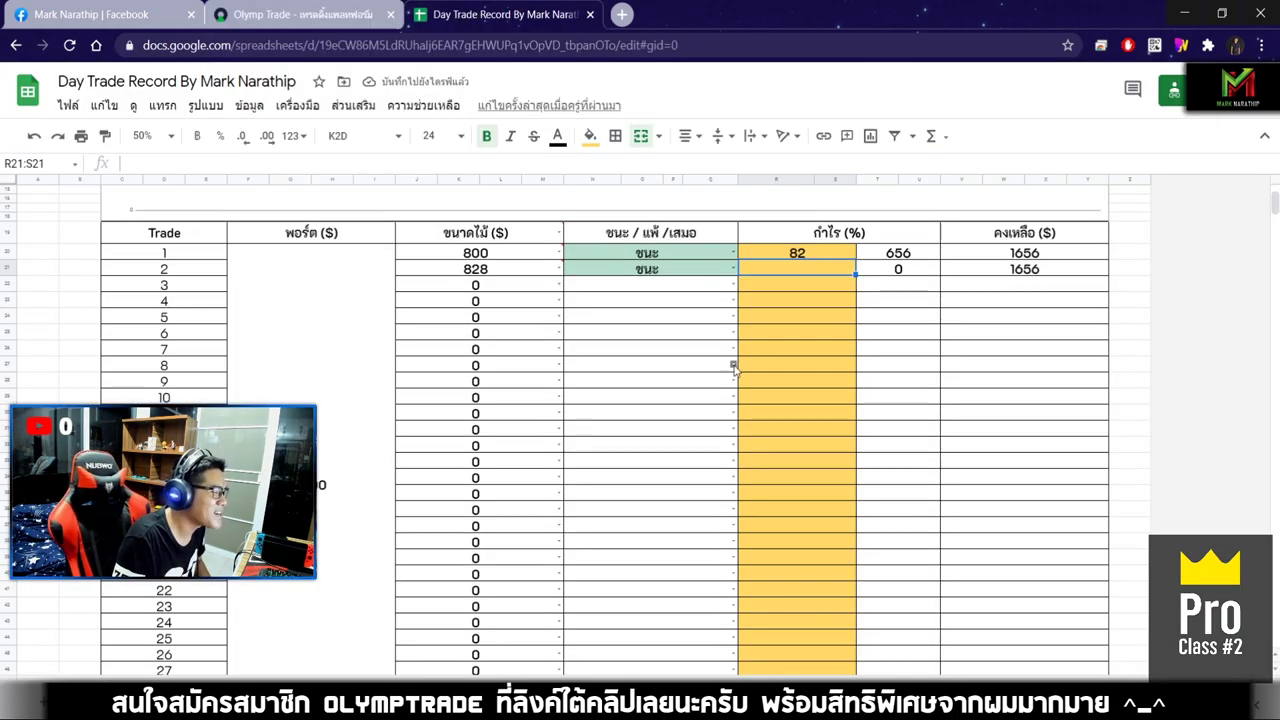
key("Return")
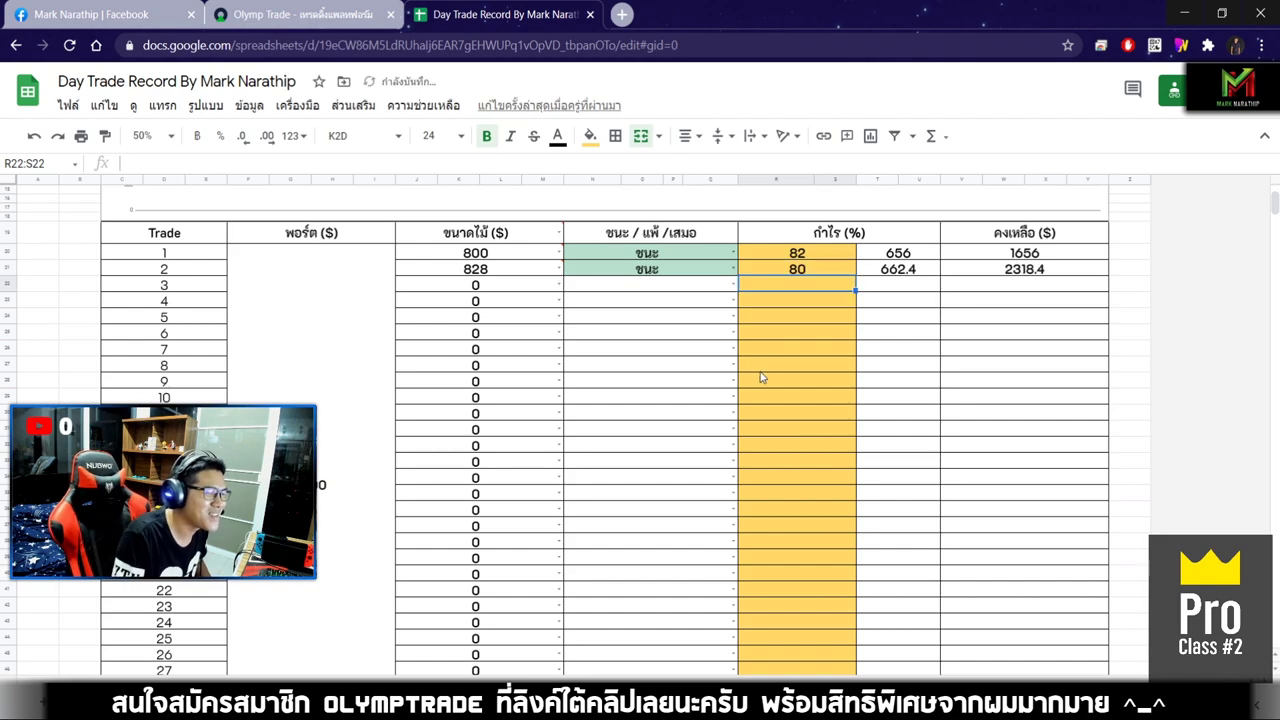
scroll(800, 449, "up", 2)
scroll(800, 449, "down", 1)
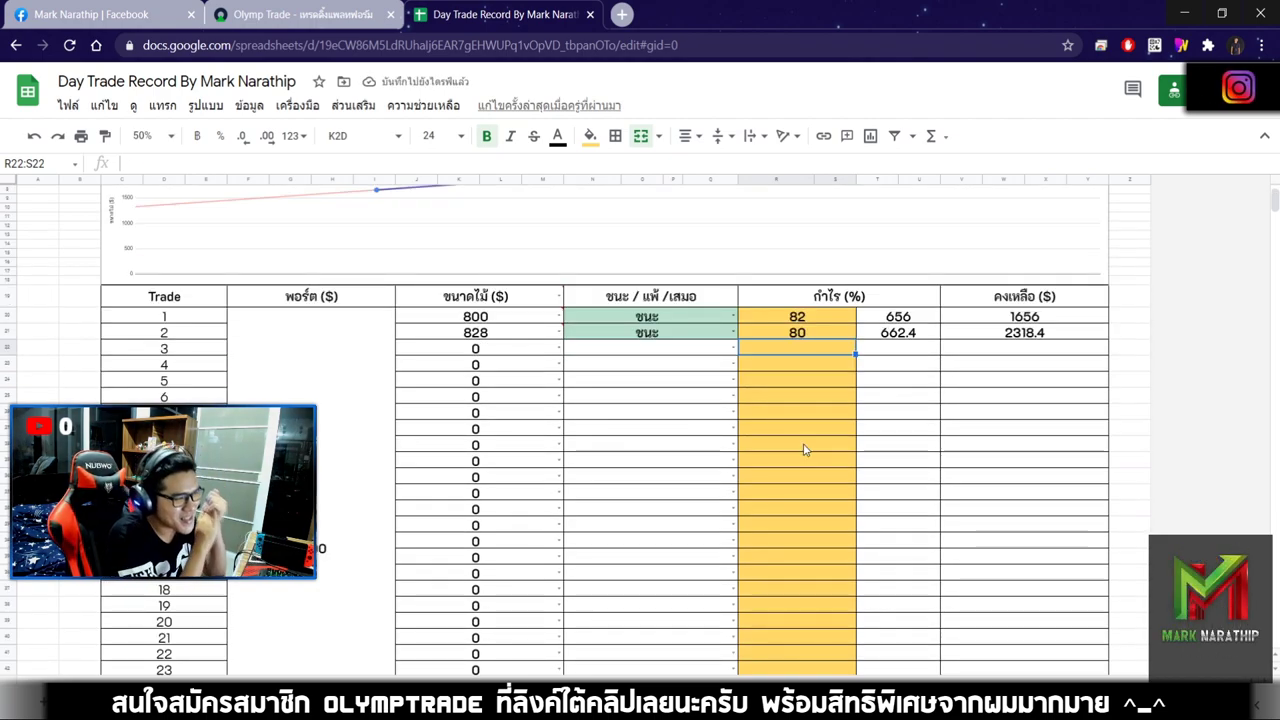
- Compare the recorded balance after trade 2 with the Olymp Trade account balance, and review the total profit in the spreadsheet's summary row
left_click(462, 330)
left_click(813, 334)
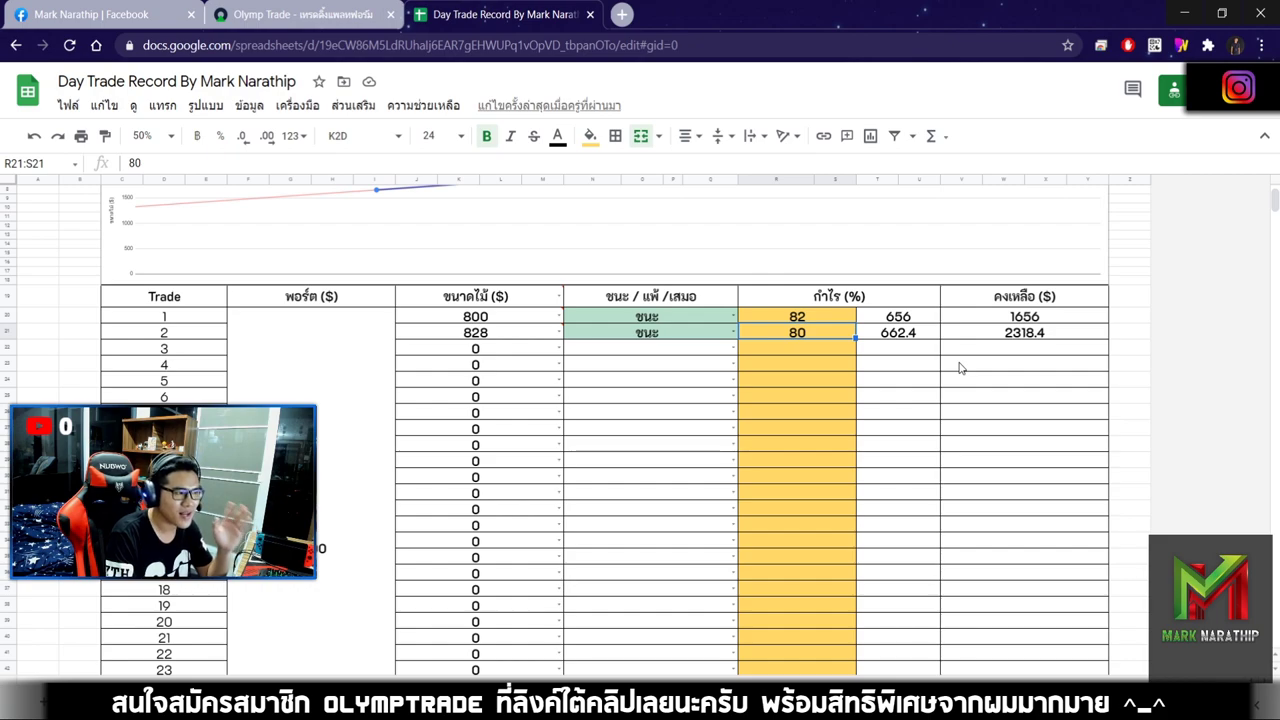
left_click(300, 14)
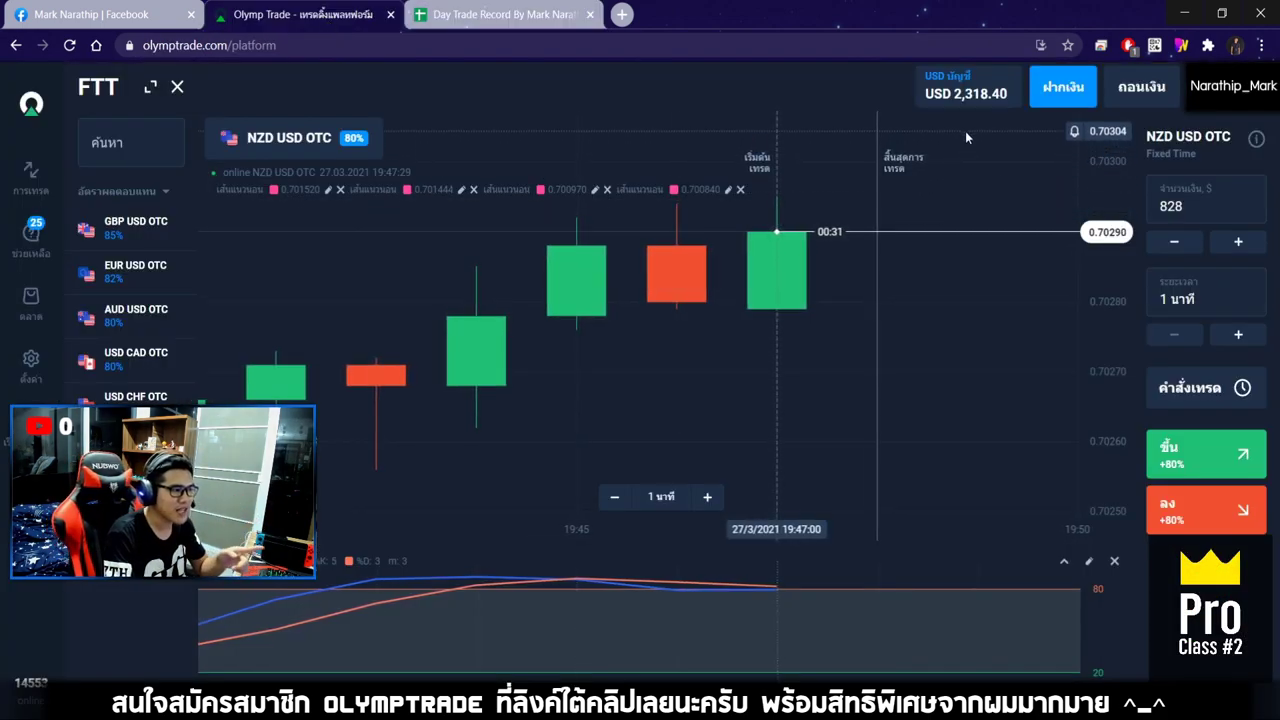
left_click(500, 14)
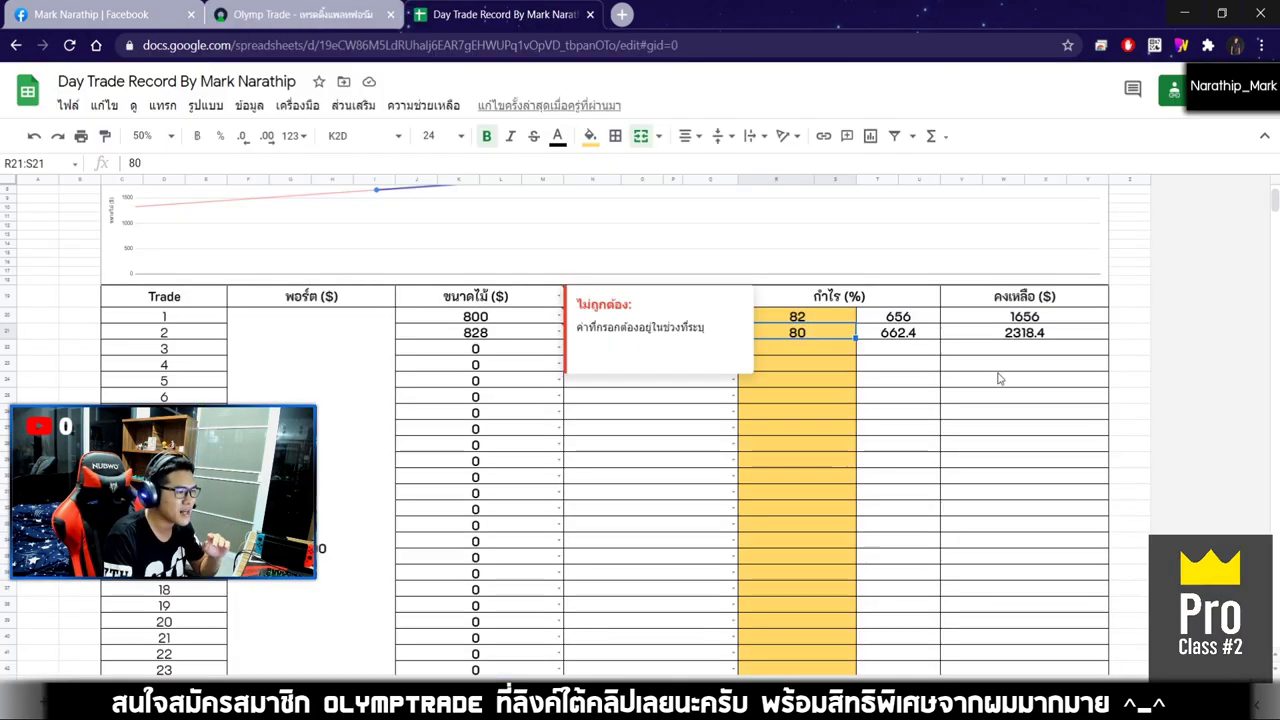
left_click(1013, 342)
scroll(1000, 340, "down", 5)
left_click(848, 293)
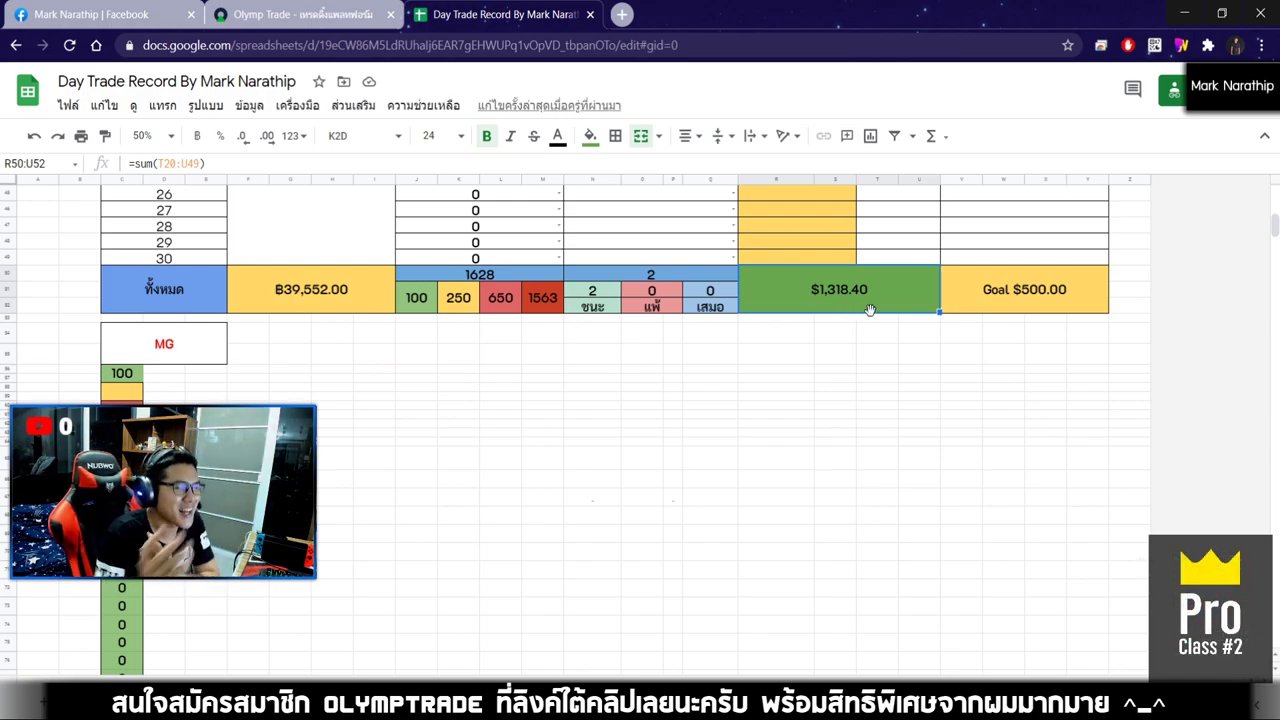
scroll(869, 379, "up", 6)
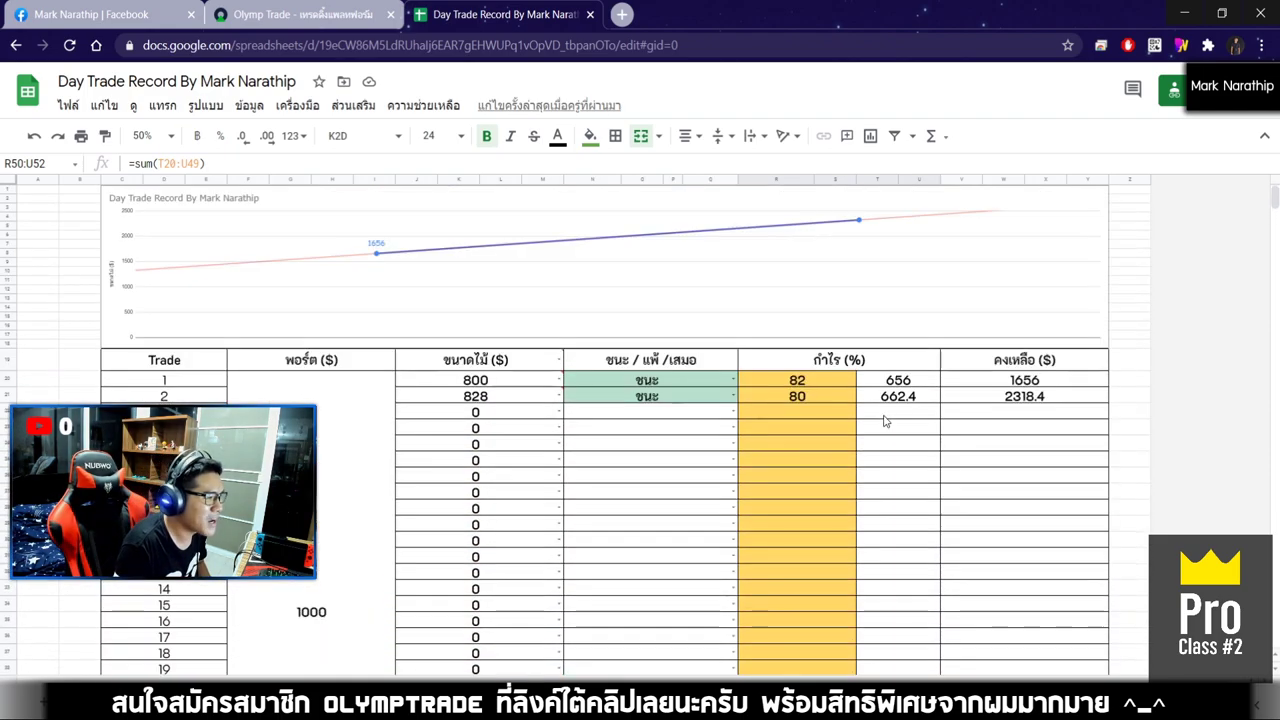
- Try 200 as the size of trade 3 and check the profit total in the summary row
left_click(554, 413)
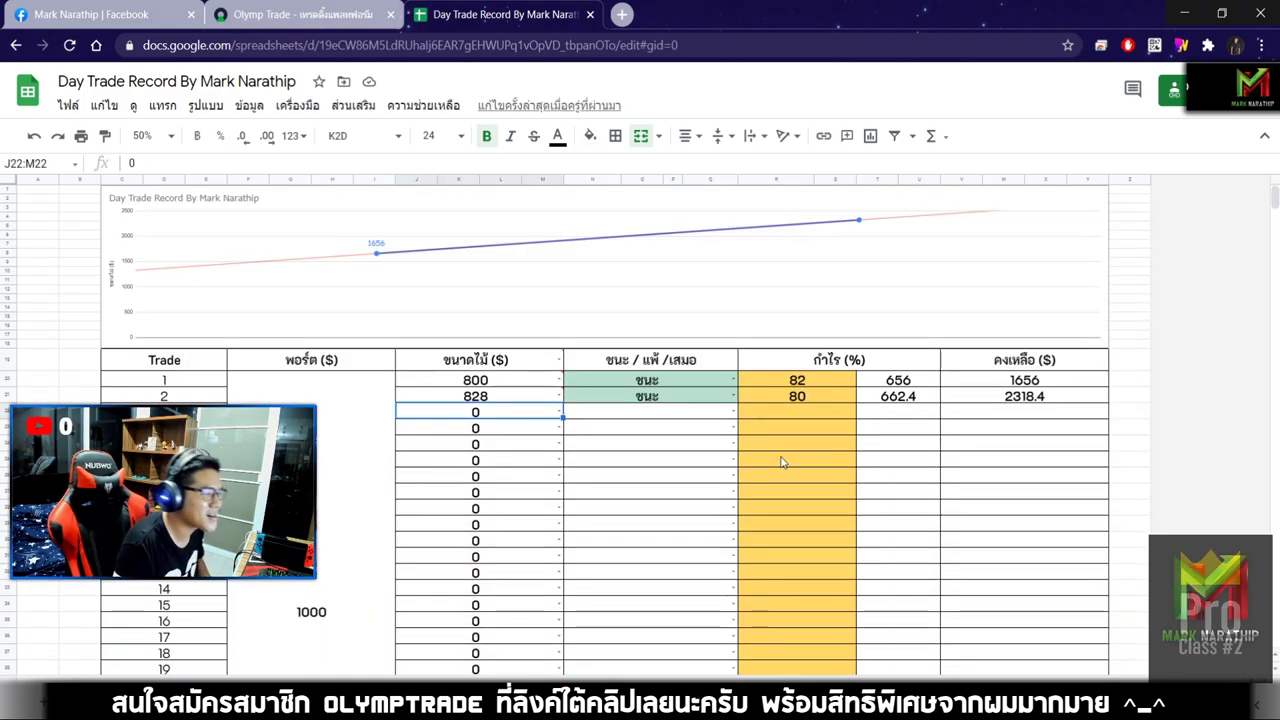
scroll(783, 462, "down", 5)
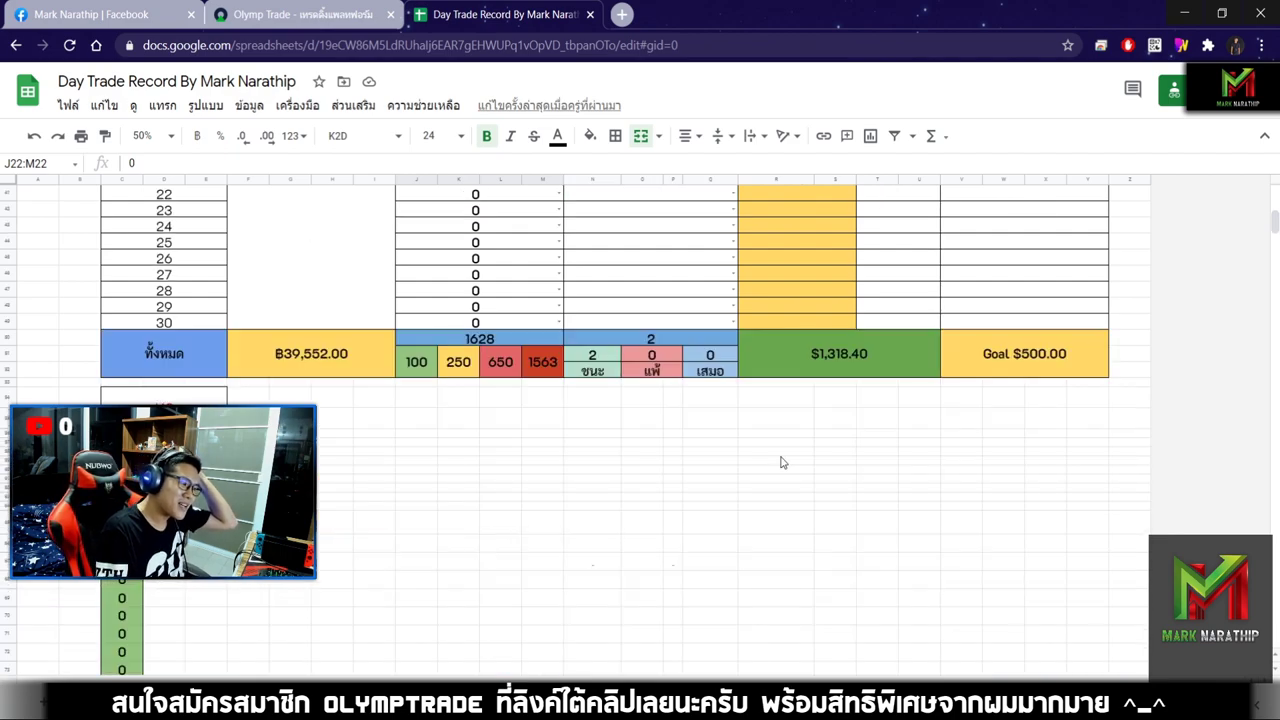
scroll(783, 462, "up", 5)
scroll(740, 445, "up", 2)
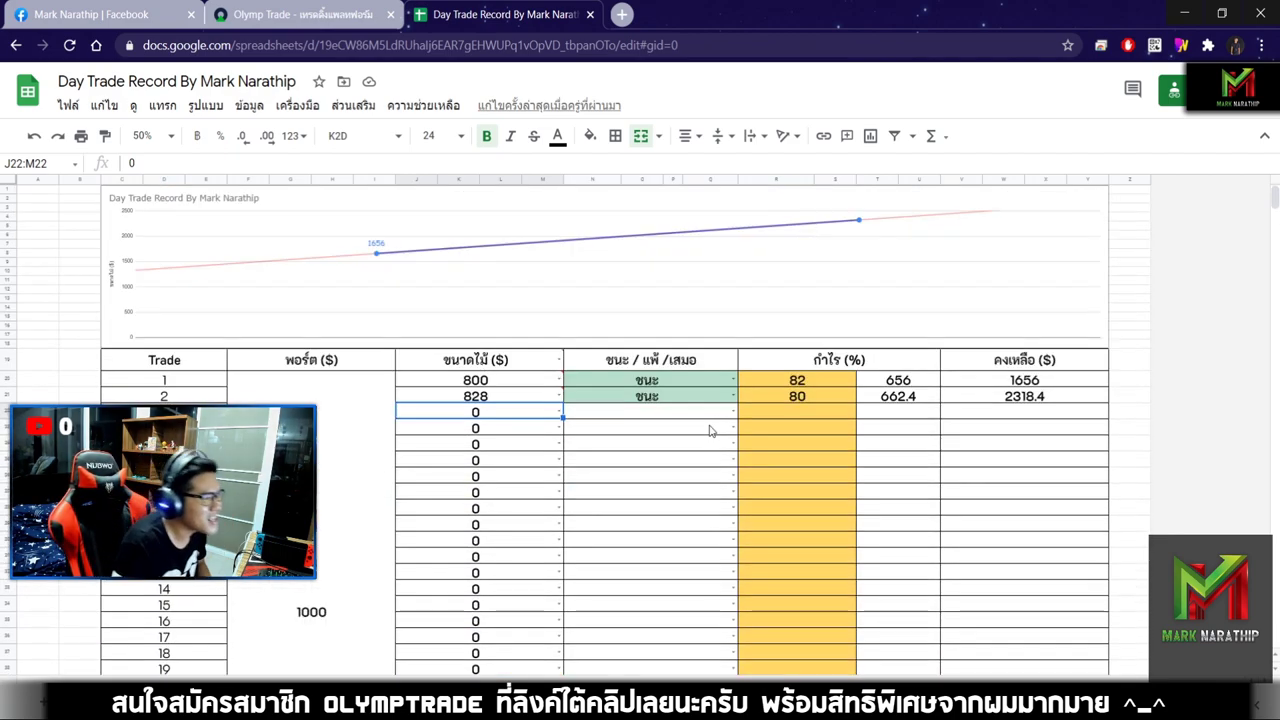
scroll(641, 480, "down", 5)
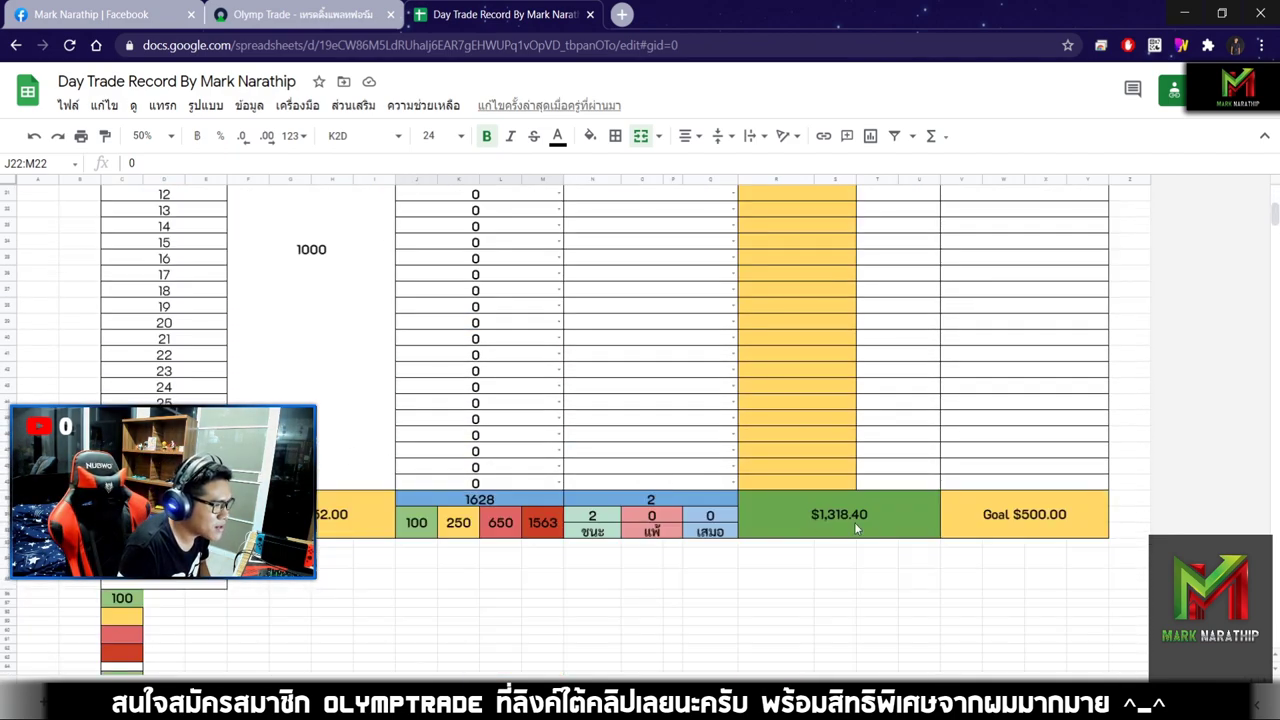
scroll(699, 476, "up", 5)
type("200")
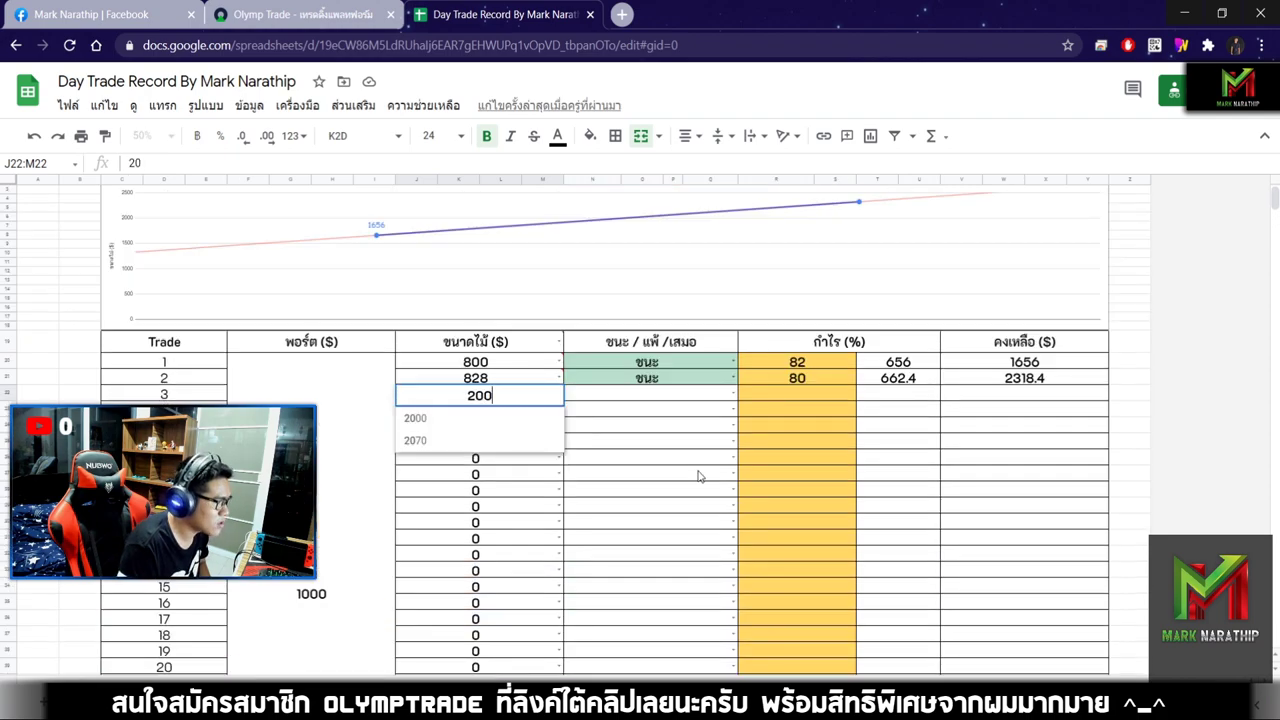
key("Return")
scroll(690, 440, "down", 4)
scroll(846, 433, "down", 2)
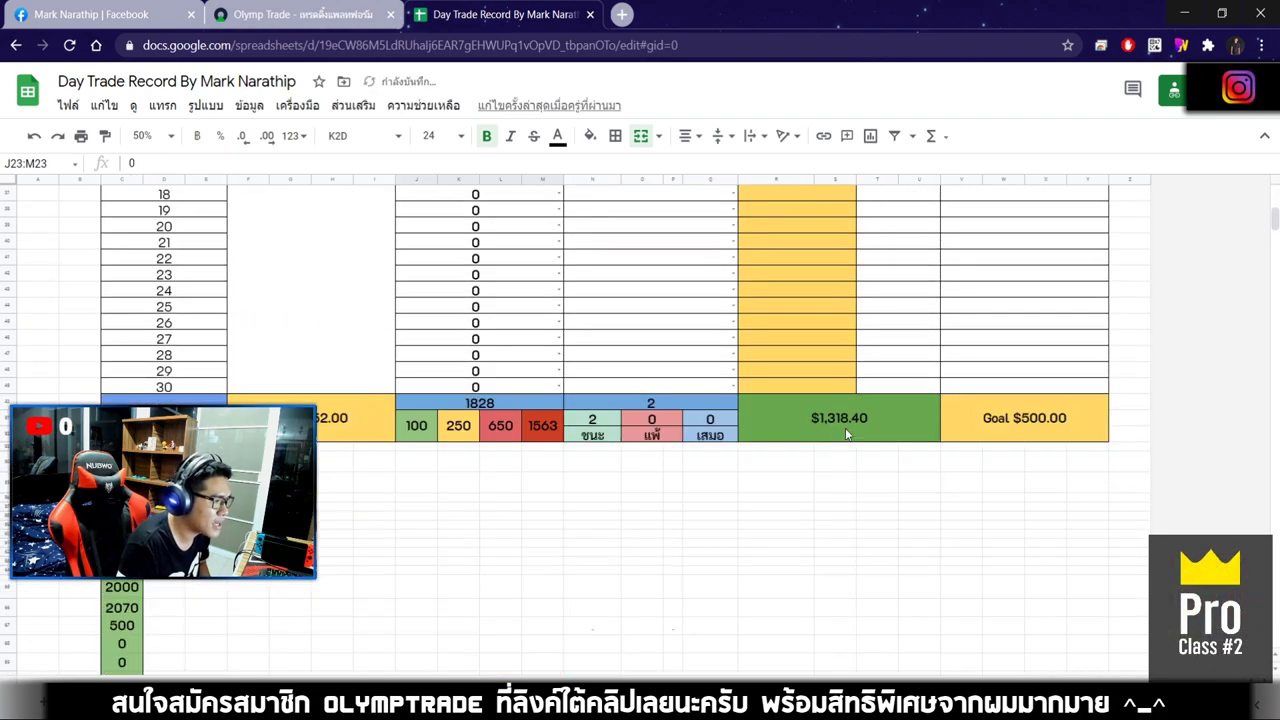
scroll(604, 381, "up", 5)
- Set the size of trade 3 to 280
left_click(510, 262)
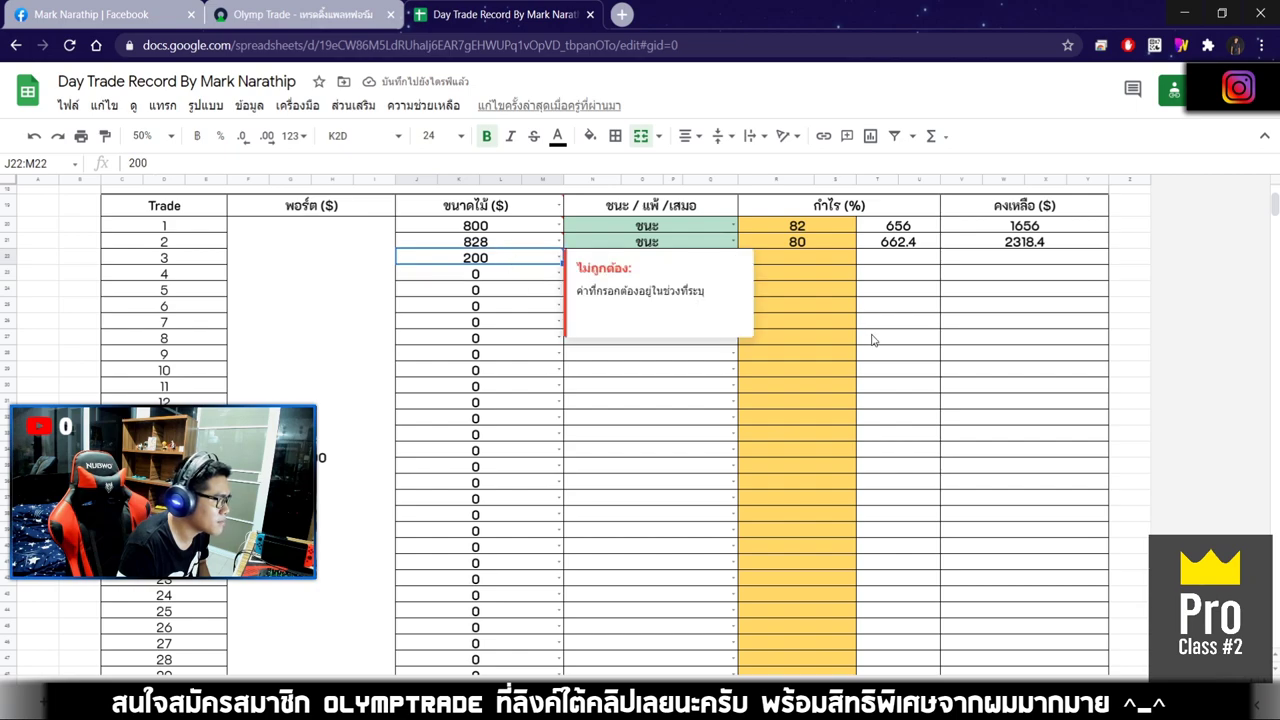
type("28")
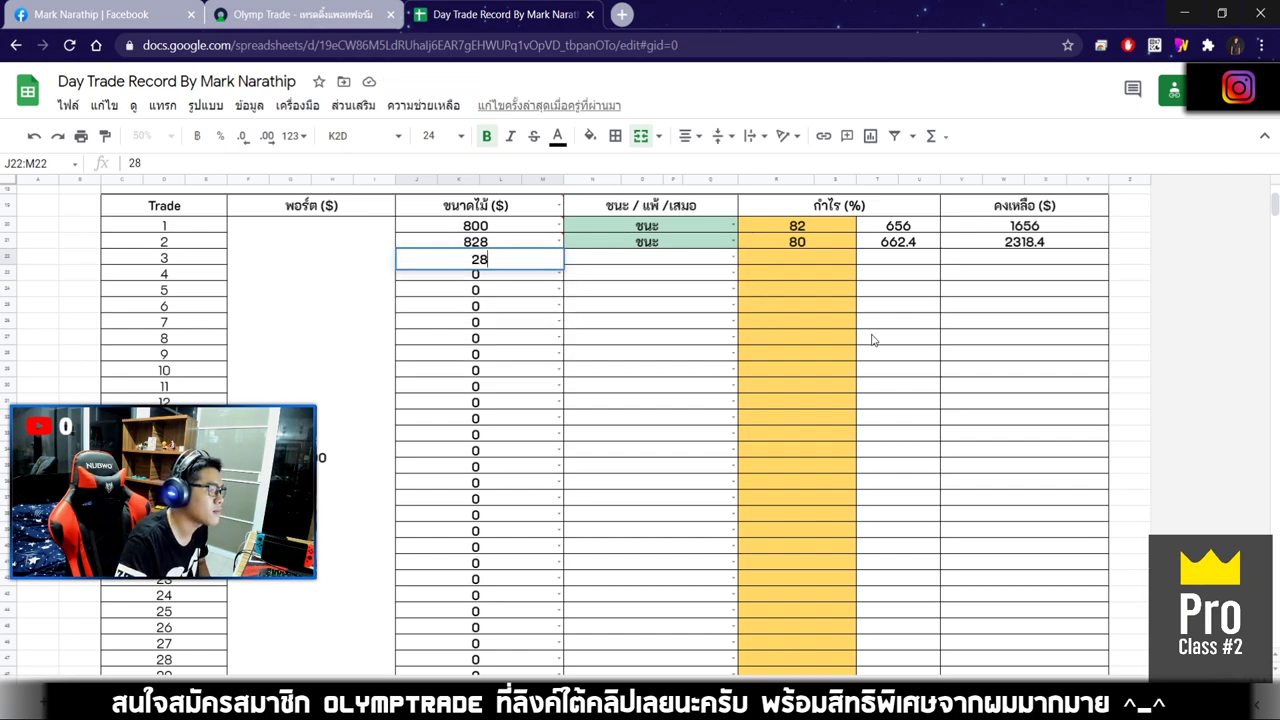
type("0")
key("Return")
- Try a ชนะ result with 80 percent profit for trade 3 and check the projected total profit
left_click(650, 262)
left_click(614, 285)
left_click(780, 258)
type("80")
key("Return")
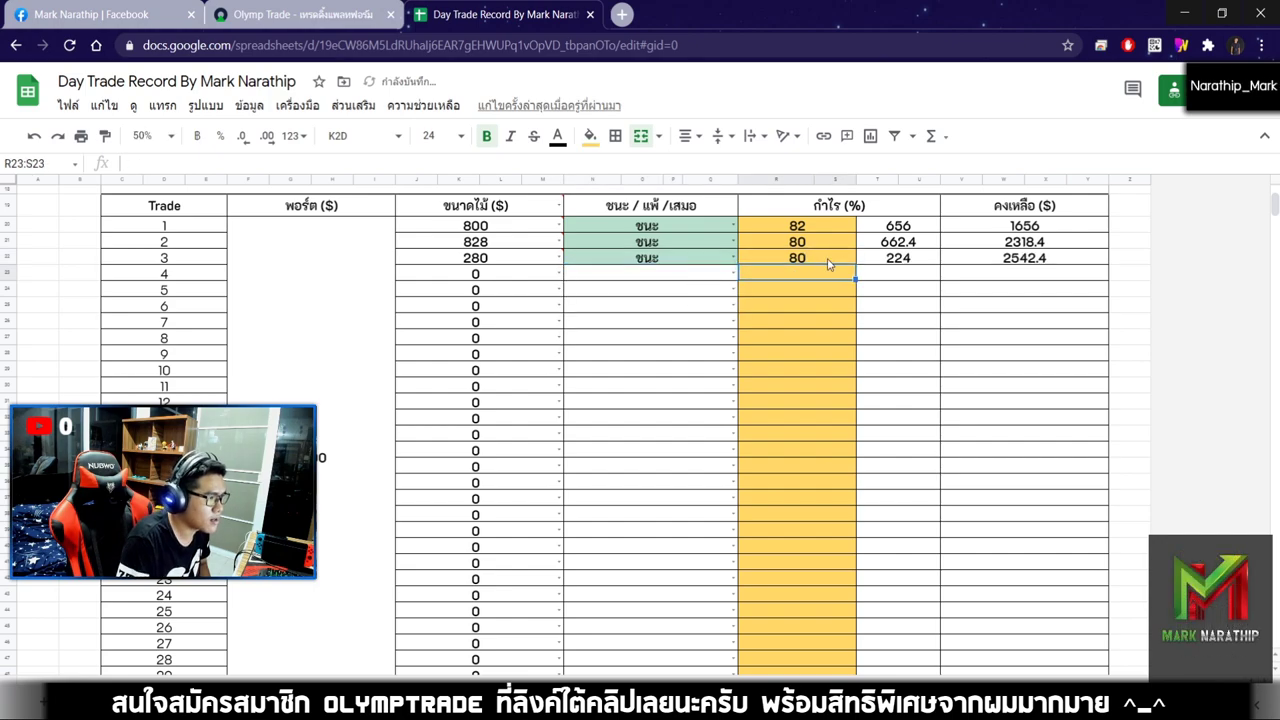
scroll(929, 294, "down", 3)
left_click(860, 418)
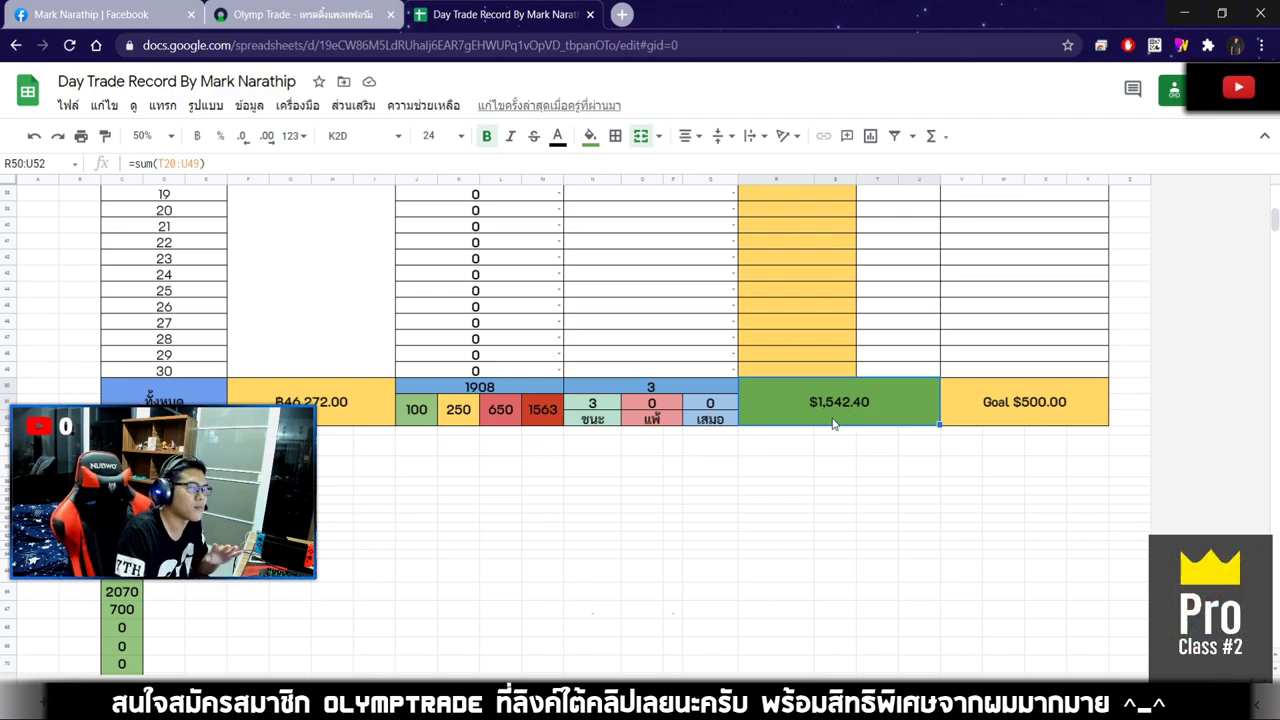
scroll(851, 351, "up", 3)
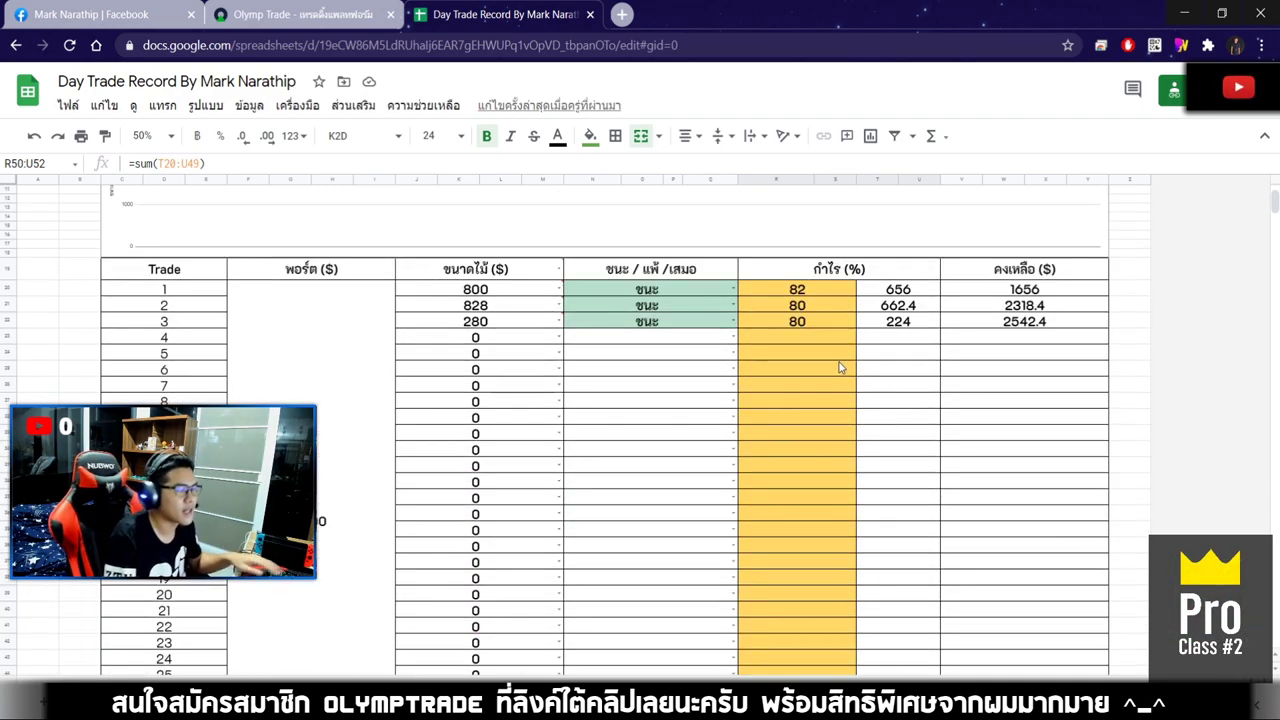
- Clear the trial profit percentage and result of trade 3, leaving its trade size in place
left_click(830, 322)
key("Delete")
key("Left")
key("Delete")
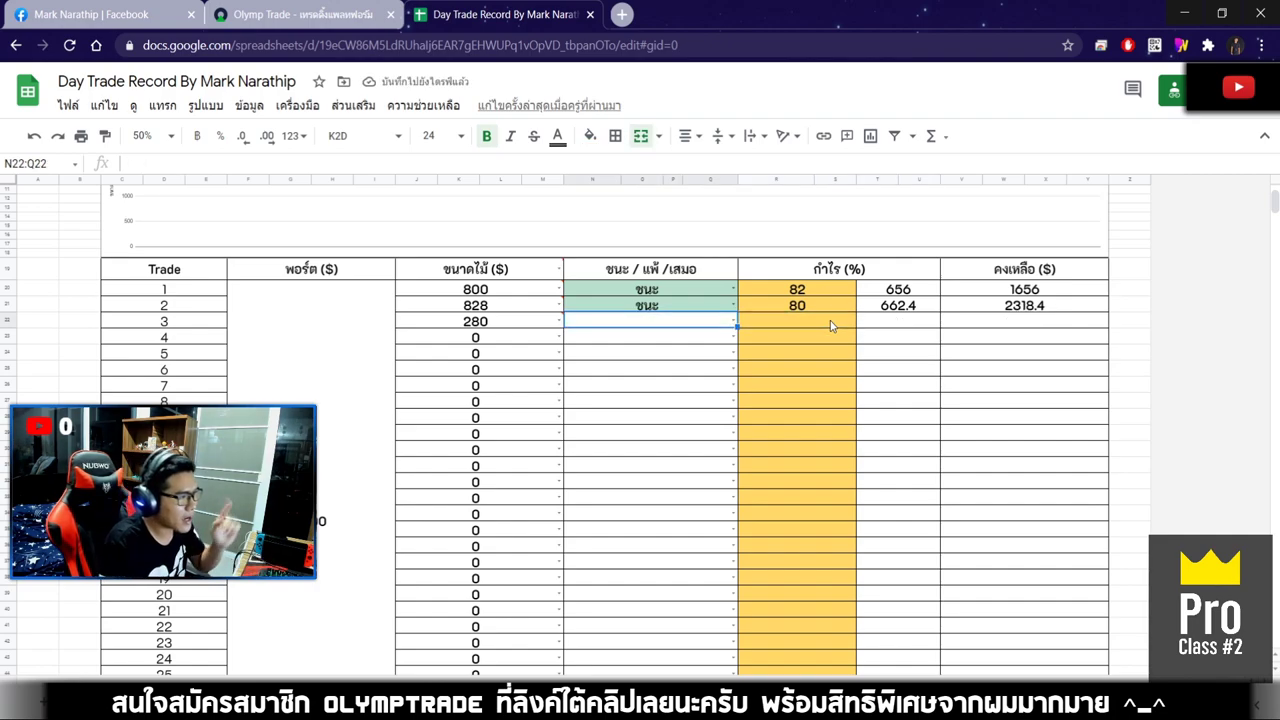
scroll(830, 325, "up", 2)
- Switch to Olymp Trade and examine the AUD USD OTC one-minute candles and stochastic indicator at different chart scales
key("ctrl+shift+Tab")
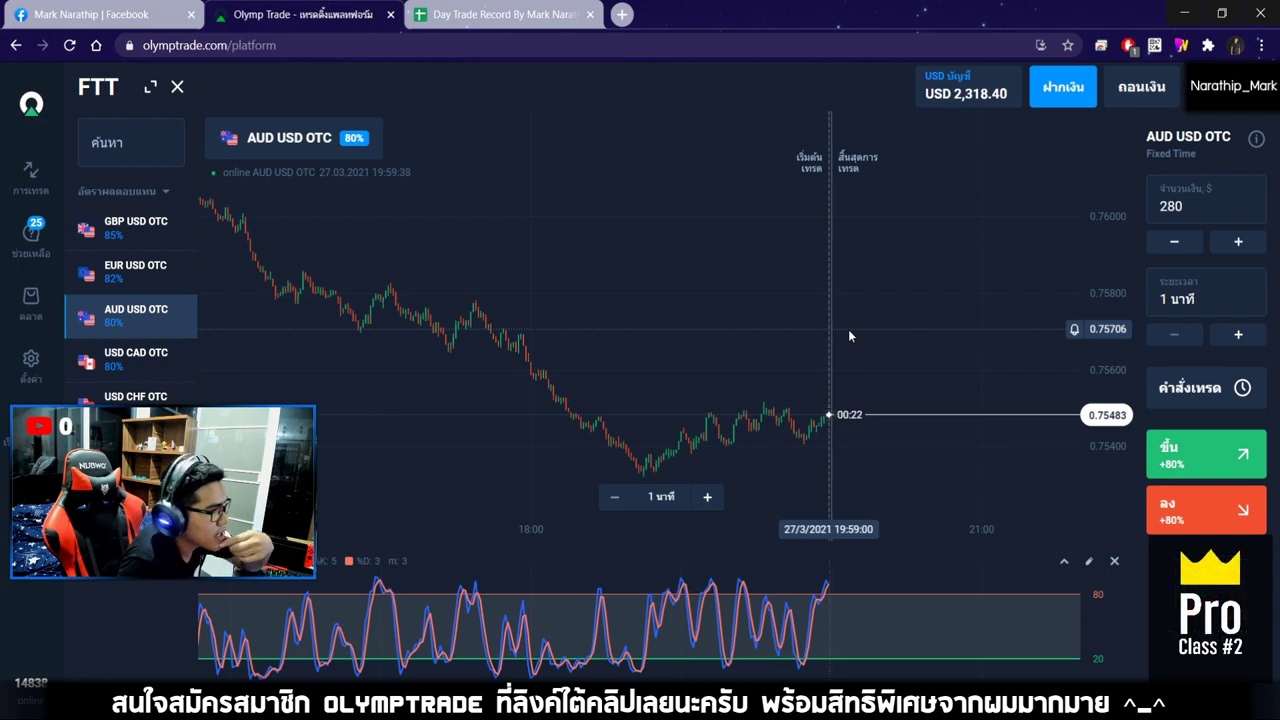
scroll(848, 335, "up", 2)
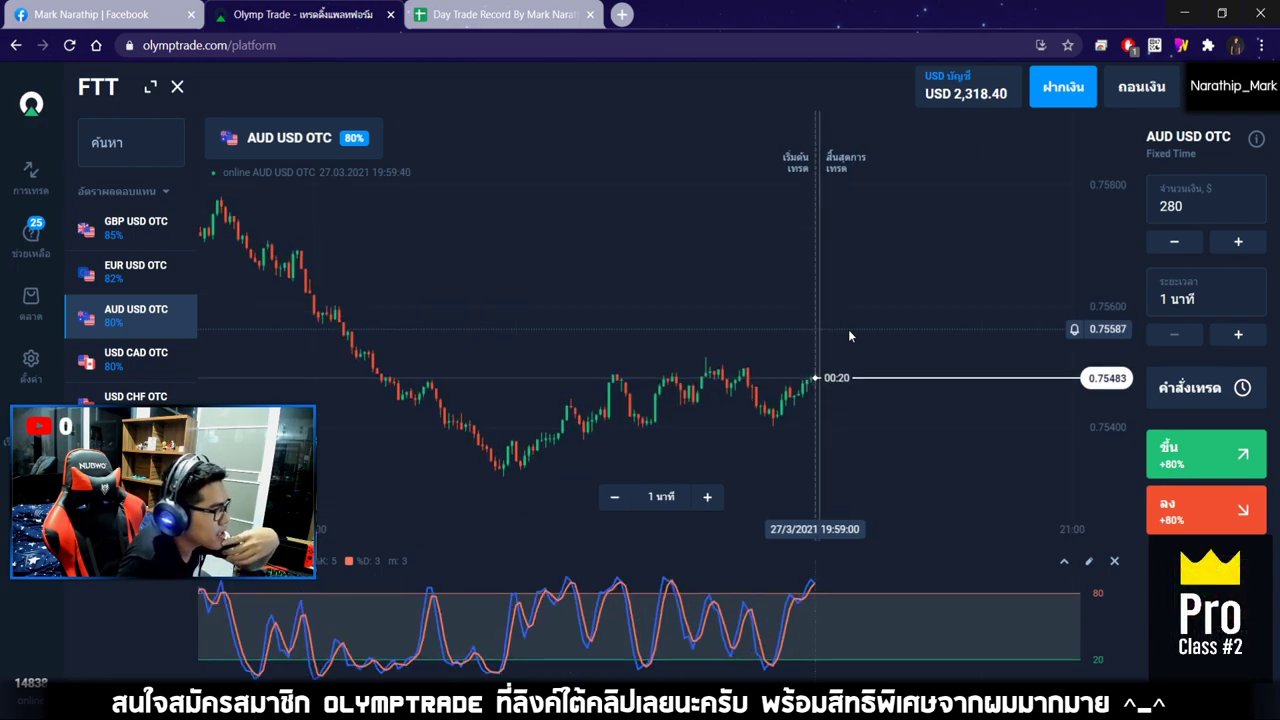
scroll(848, 335, "up", 2)
scroll(848, 336, "up", 3)
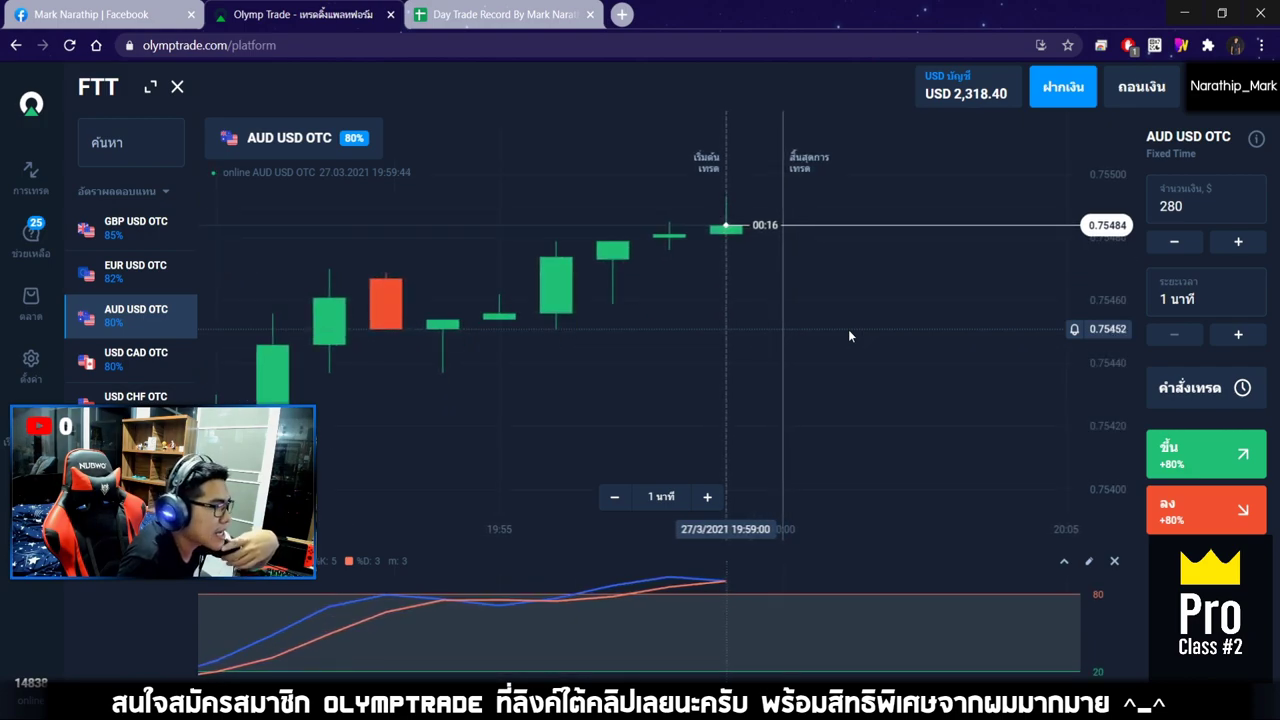
scroll(848, 329, "down", 4)
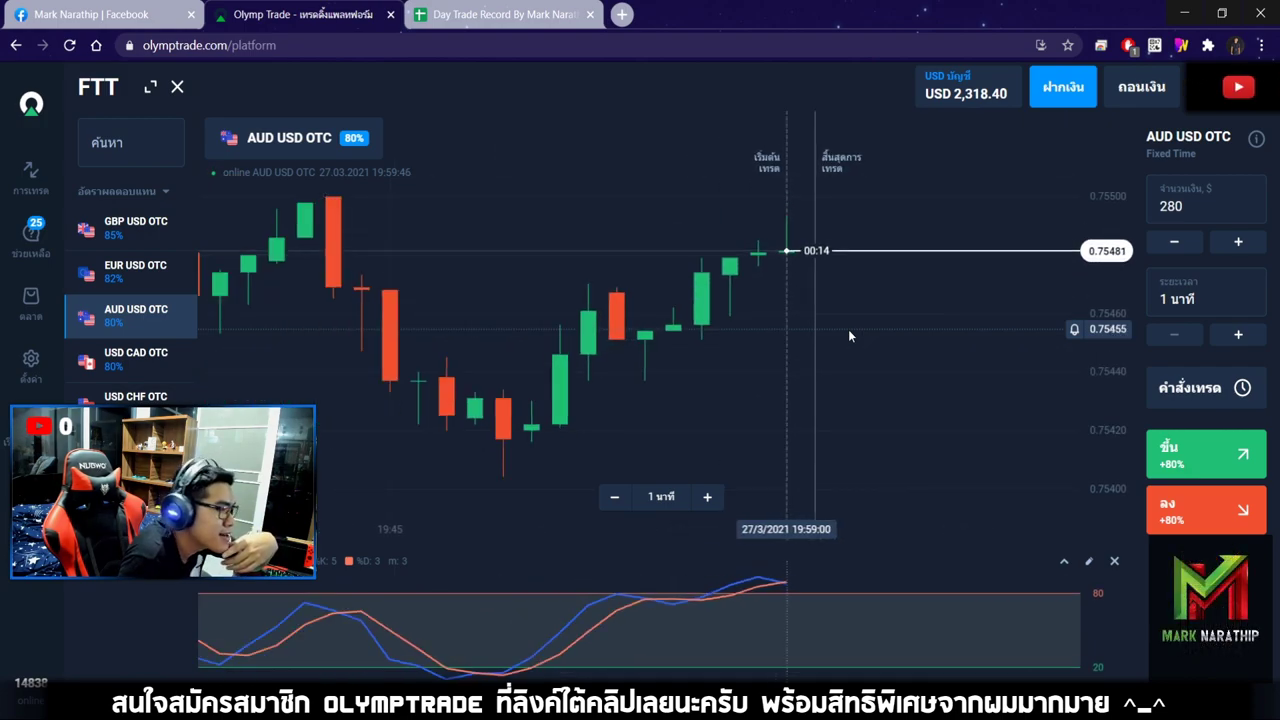
scroll(851, 329, "up", 4)
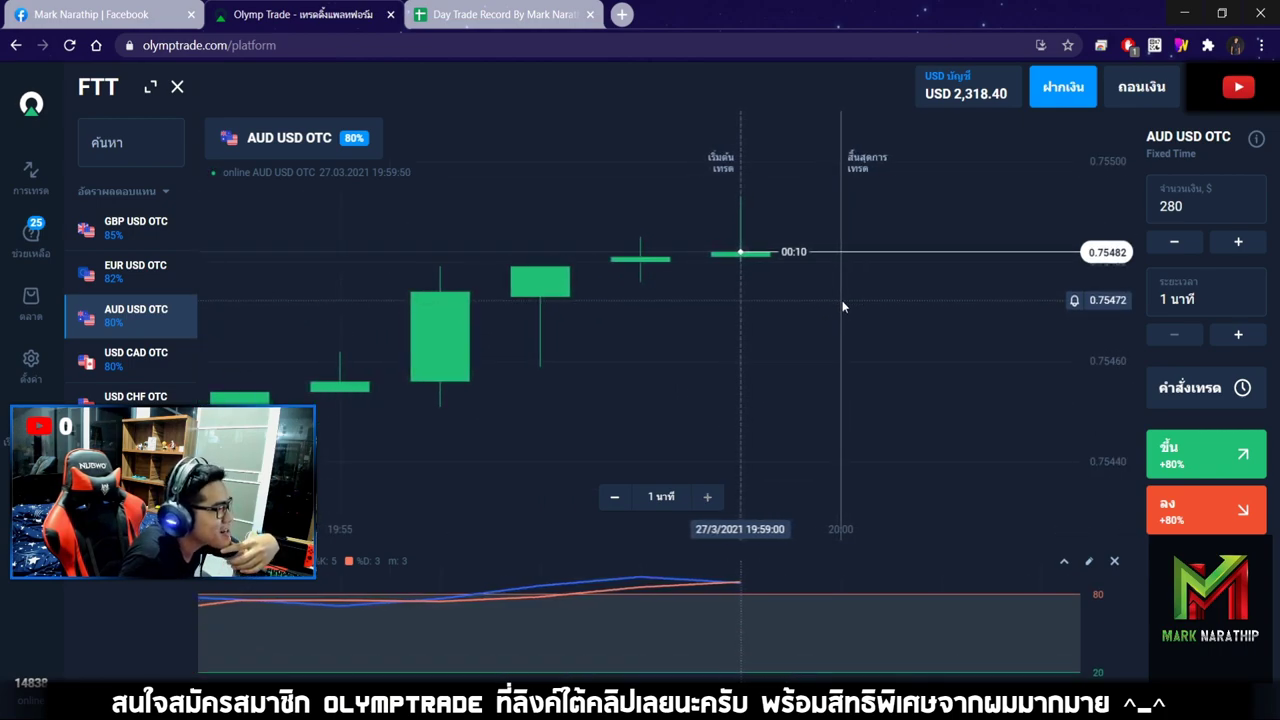
- Place a one-minute down trade of 280 dollars on AUD USD OTC around the start of the new candle
scroll(744, 291, "down", 1)
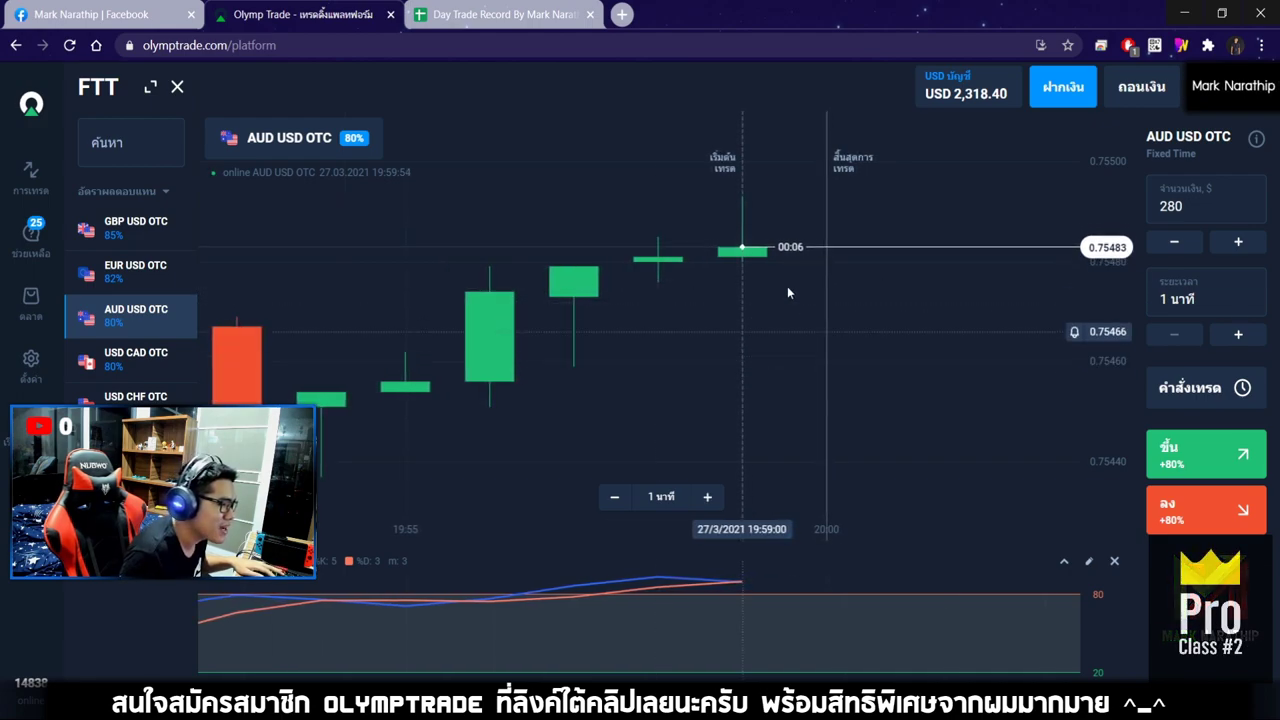
scroll(770, 300, "up", 1)
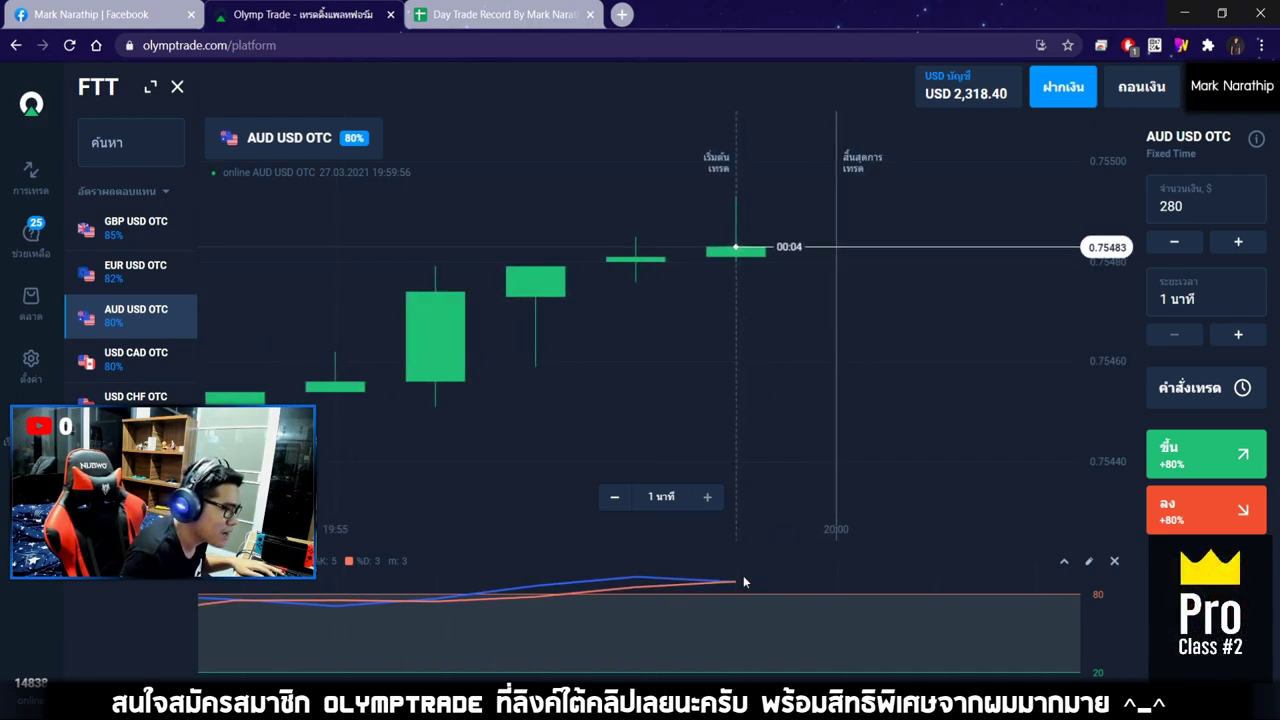
left_click_drag(817, 332, 843, 324)
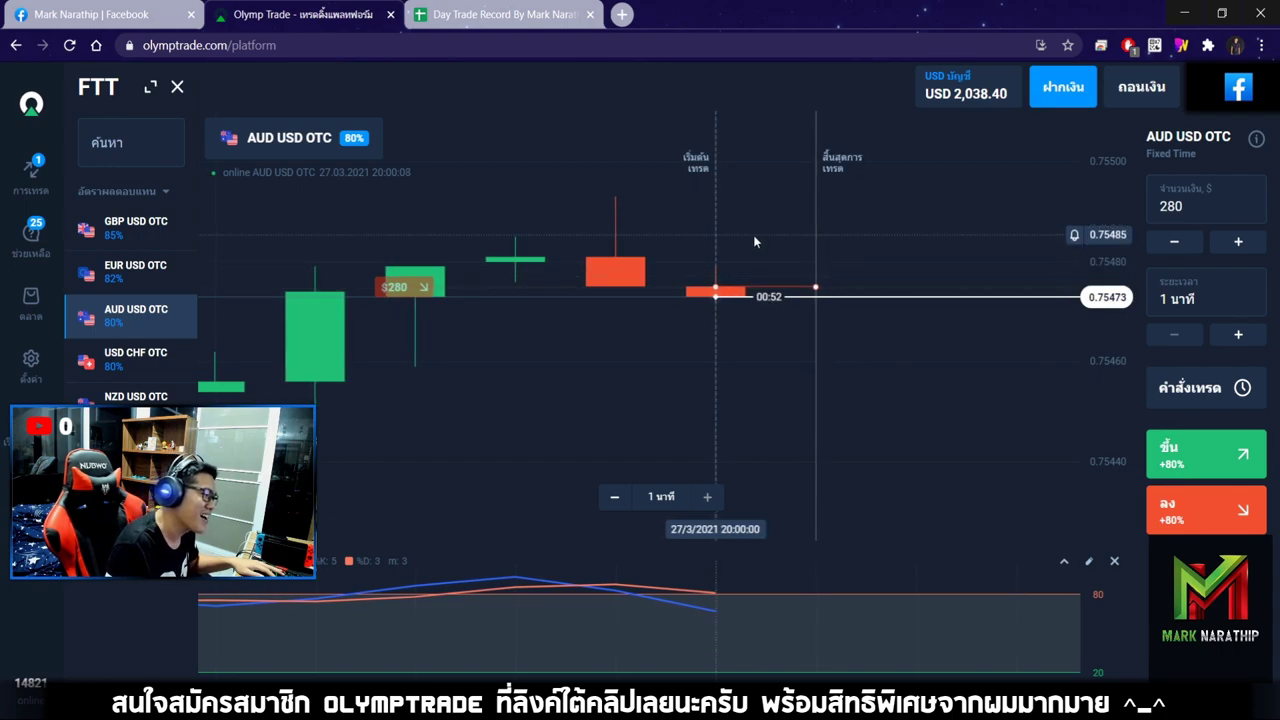
- Follow the running 280 dollar down trade on the AUD USD OTC chart at different scales until it expires
scroll(753, 235, "down", 2)
scroll(775, 238, "down", 1)
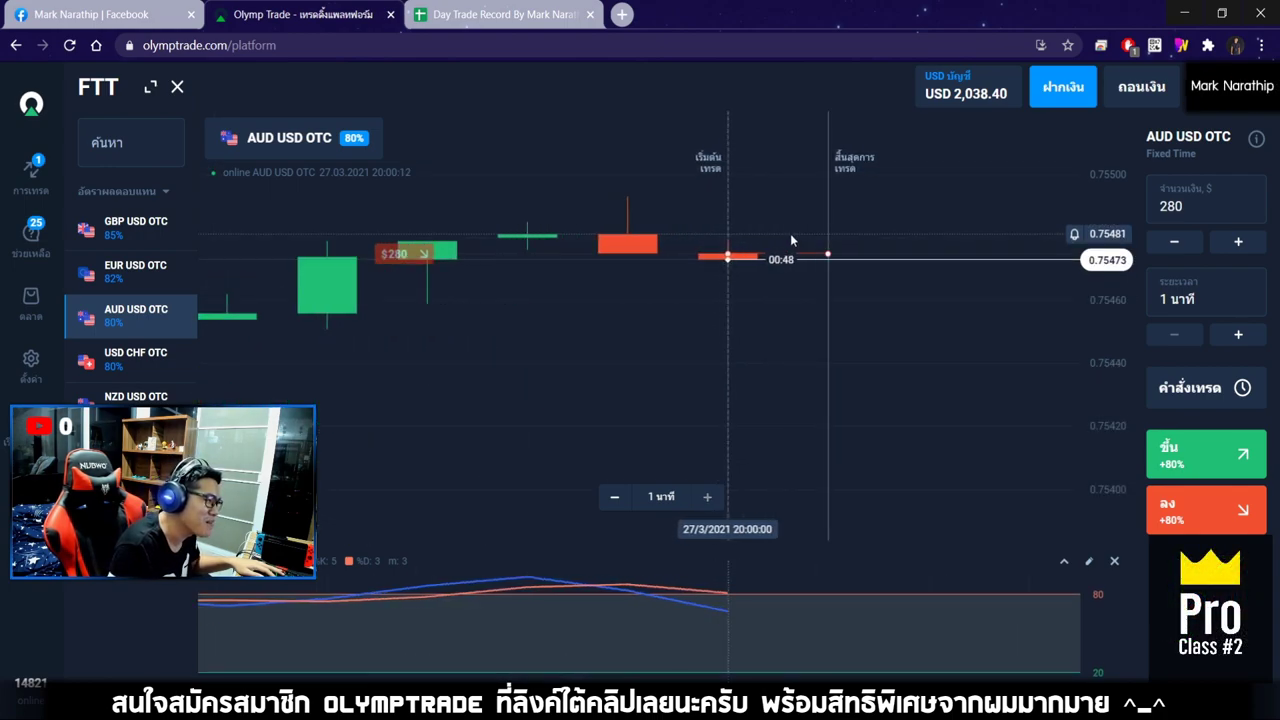
scroll(790, 233, "up", 3)
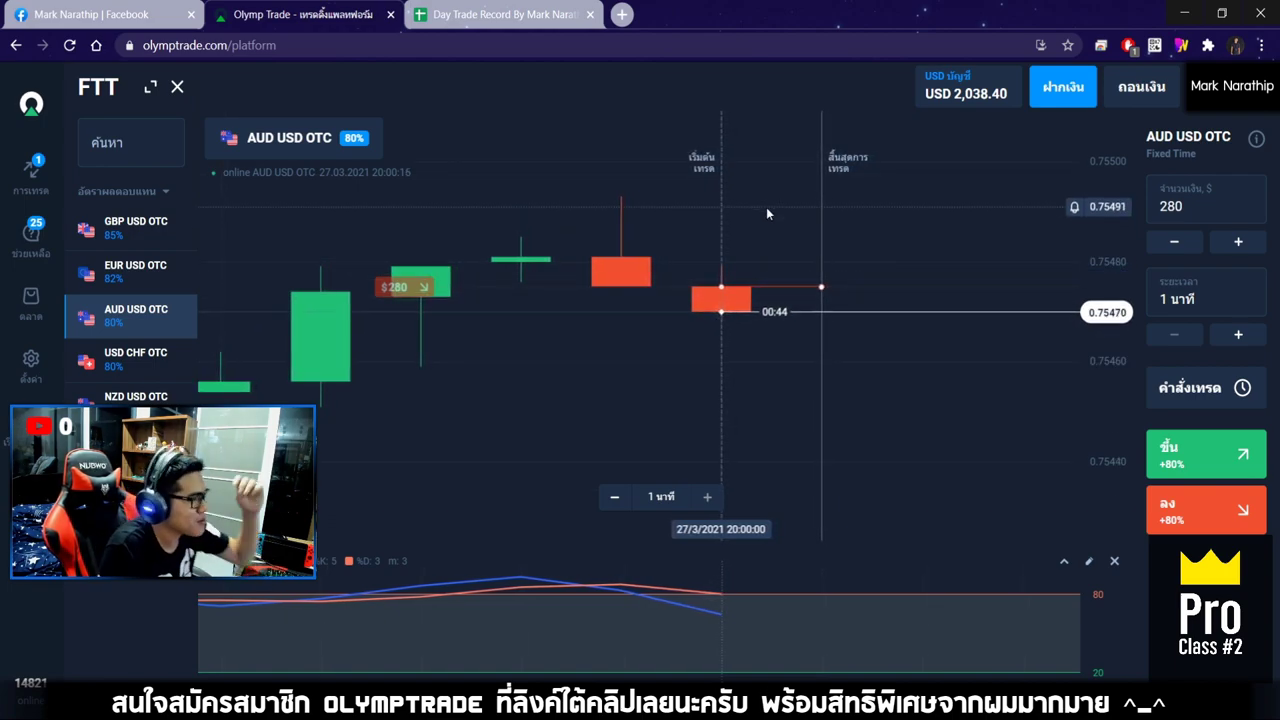
scroll(780, 252, "down", 3)
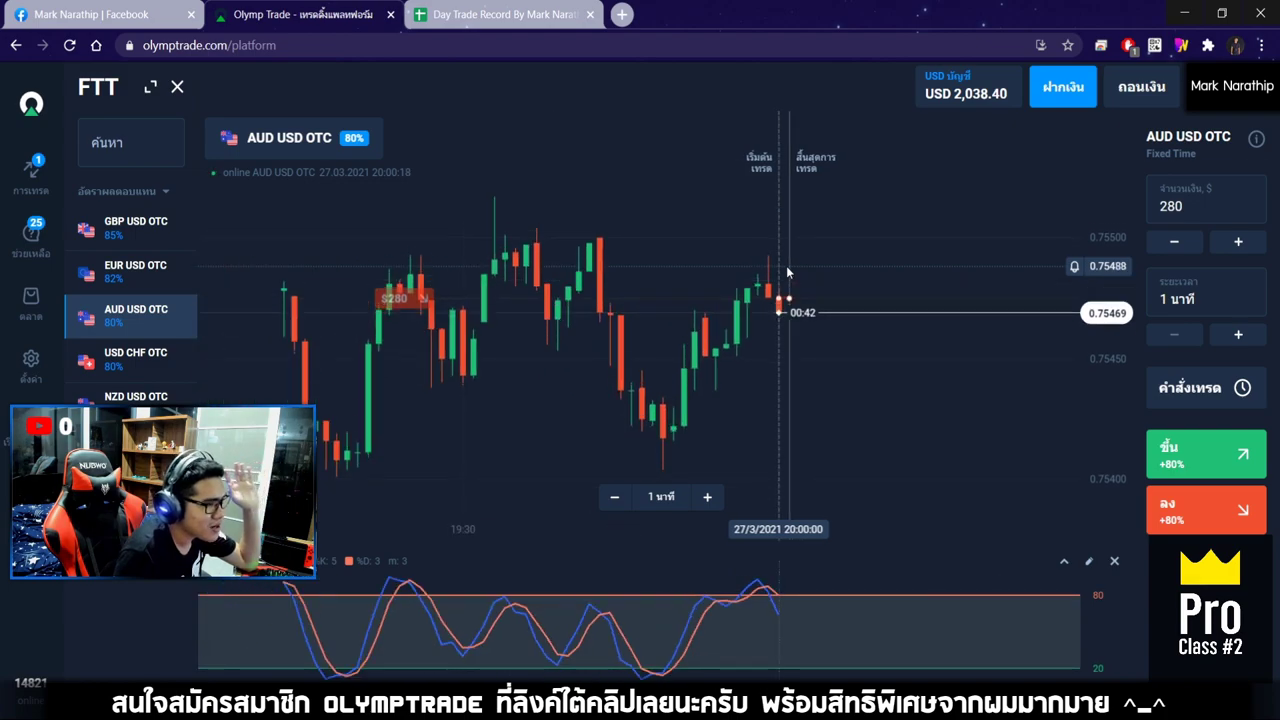
scroll(786, 268, "down", 5)
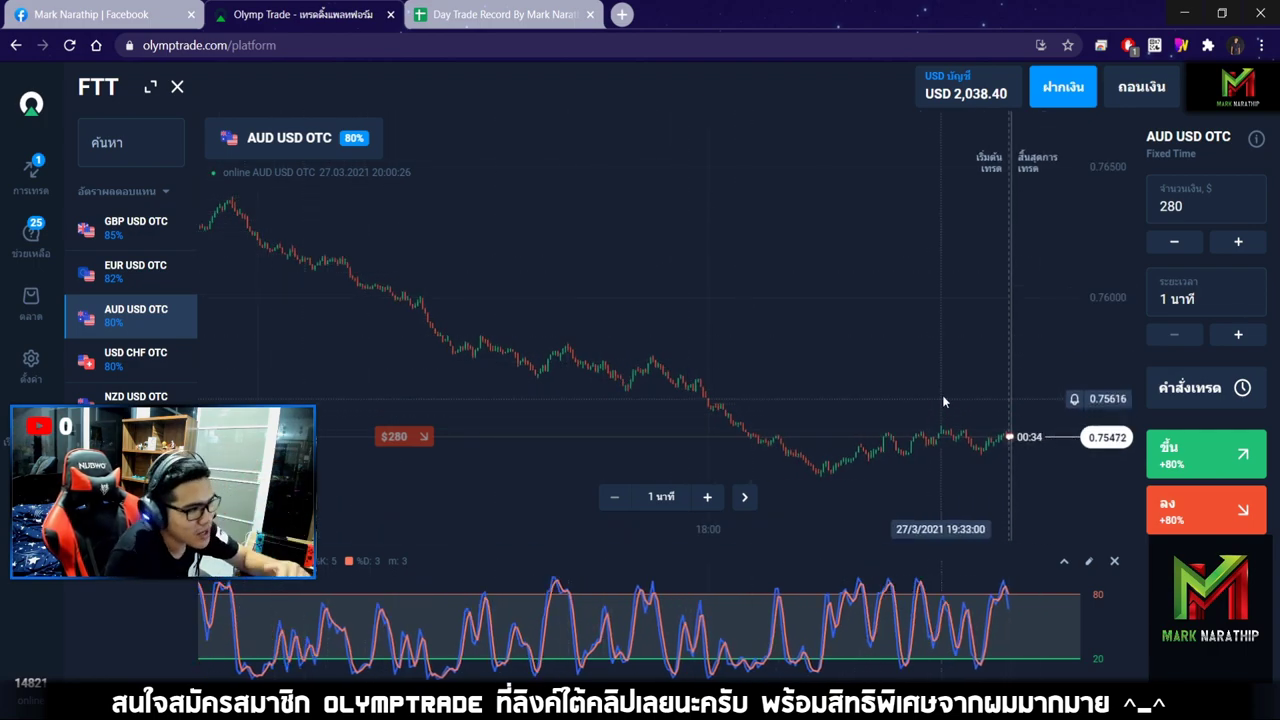
left_click_drag(945, 378, 717, 338)
scroll(837, 353, "up", 5)
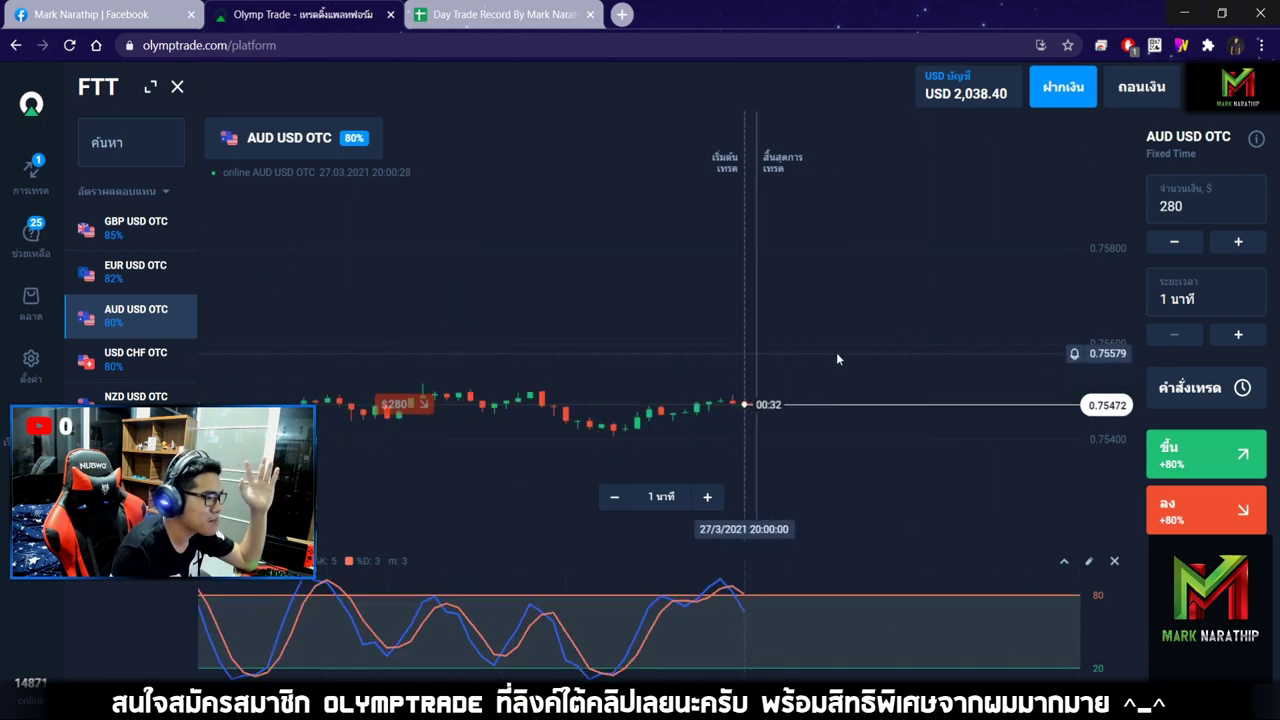
scroll(753, 305, "up", 3)
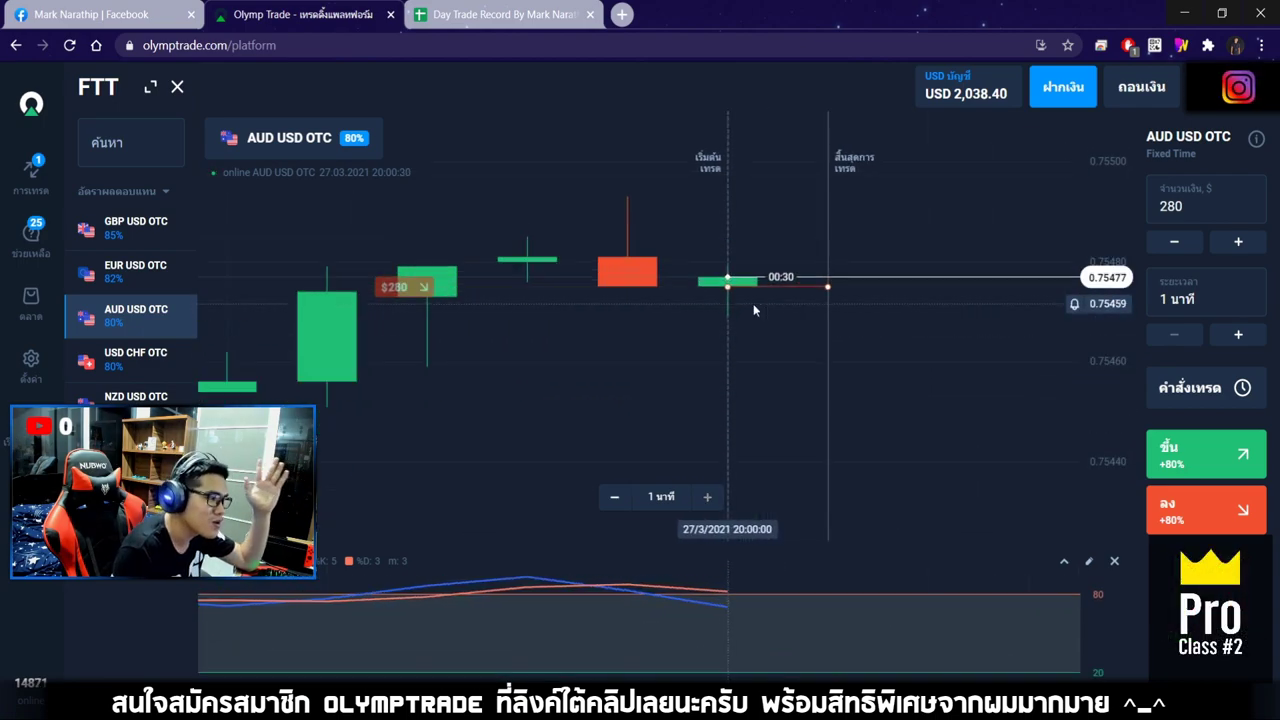
scroll(748, 300, "down", 5)
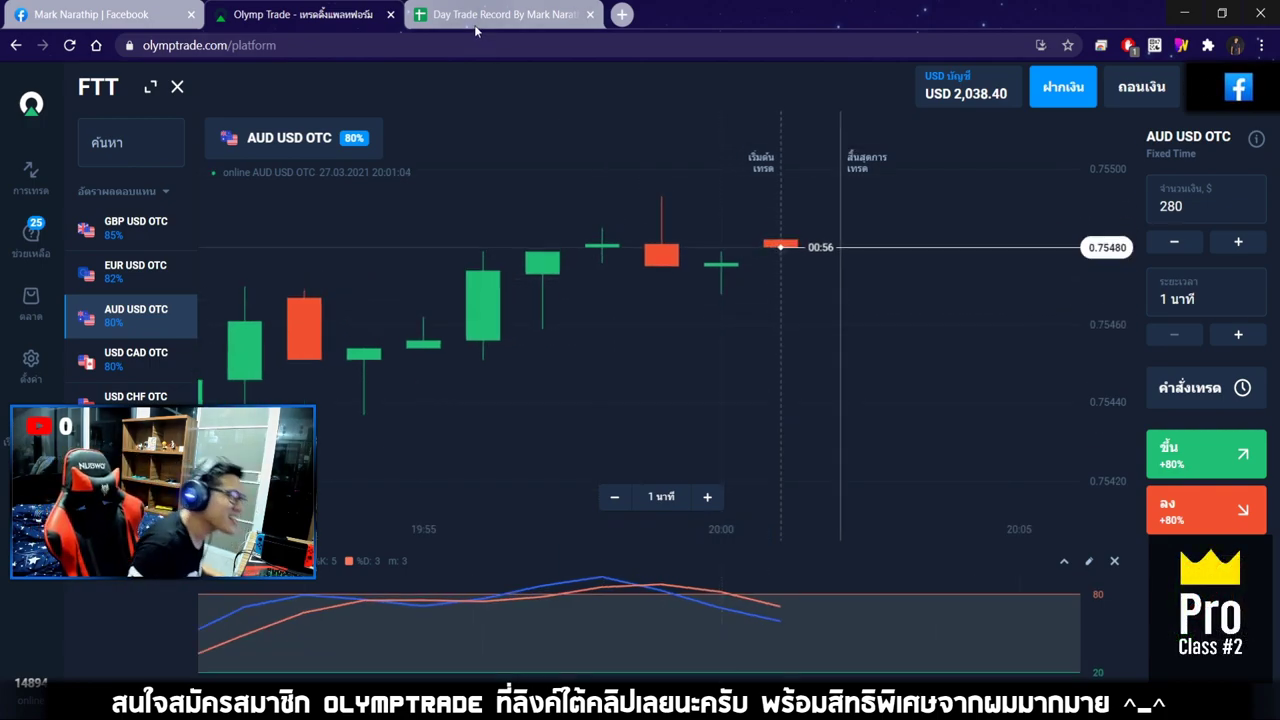
- Switch to the Day Trade Record spreadsheet and record trade 3 as แพ้ with a profit rate of 80 percent
key("ctrl+Tab")
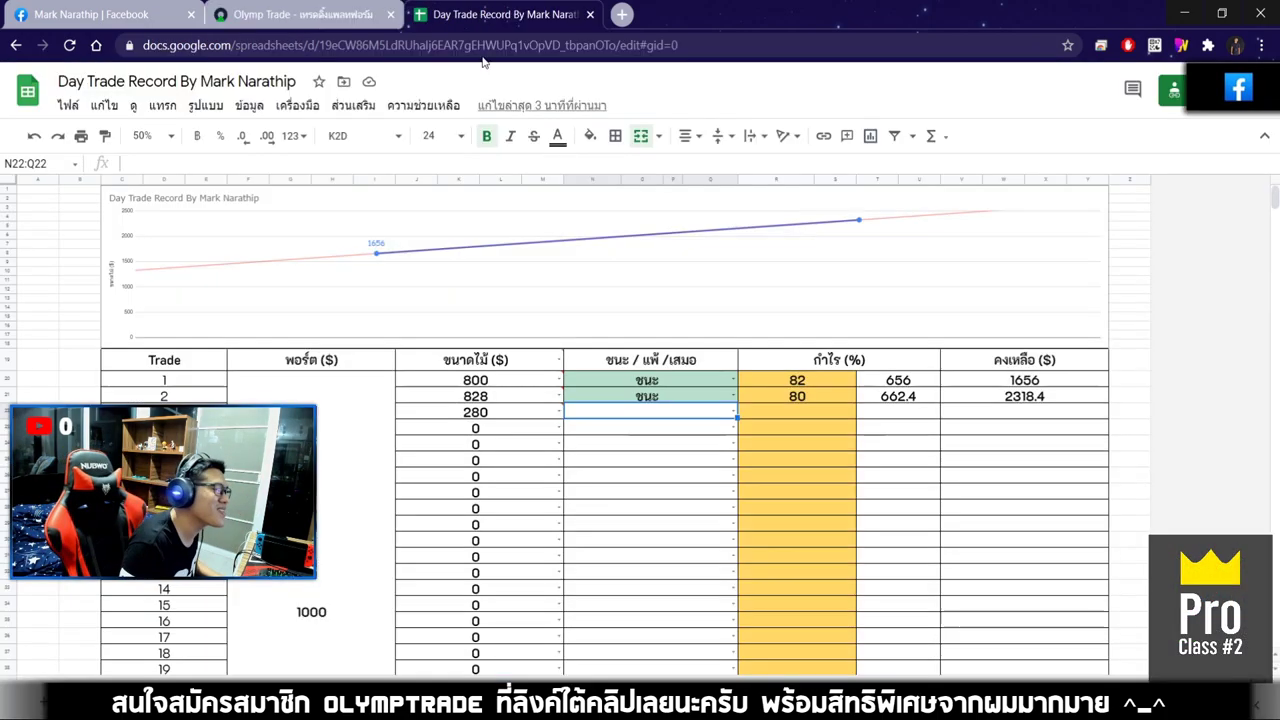
double_click(654, 412)
left_click(584, 461)
left_click(828, 413)
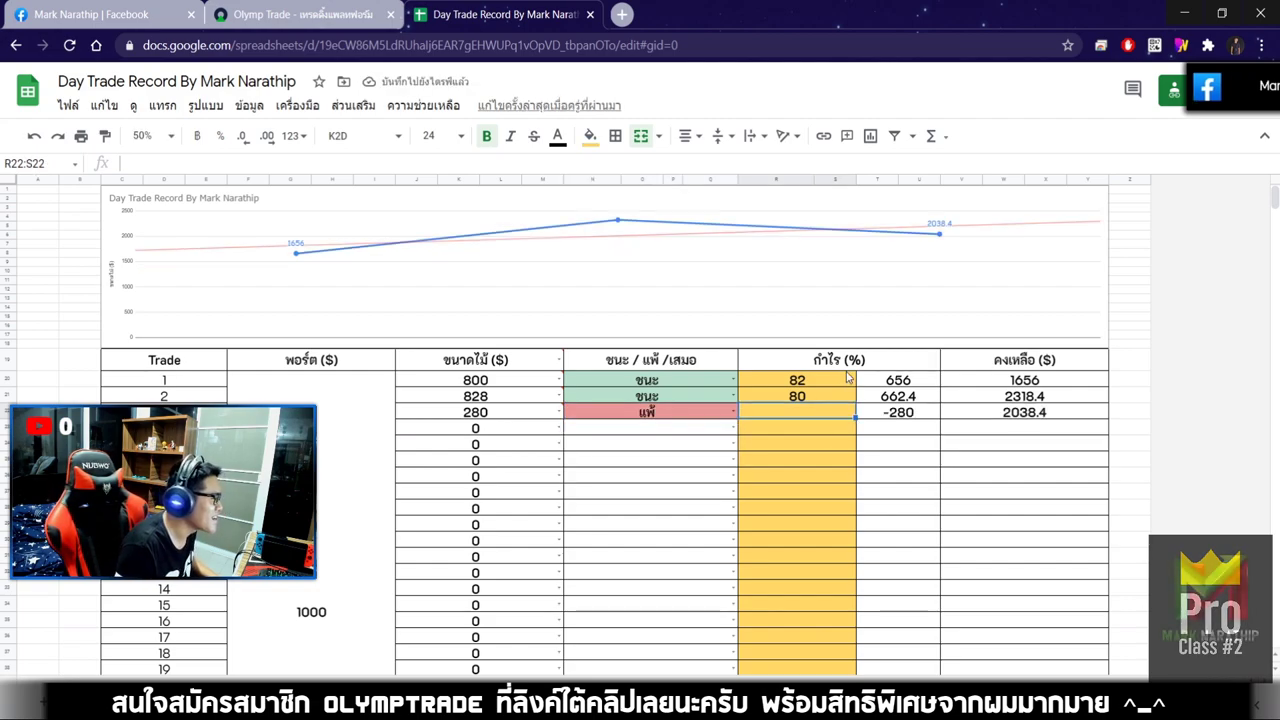
type("80")
key("Return")
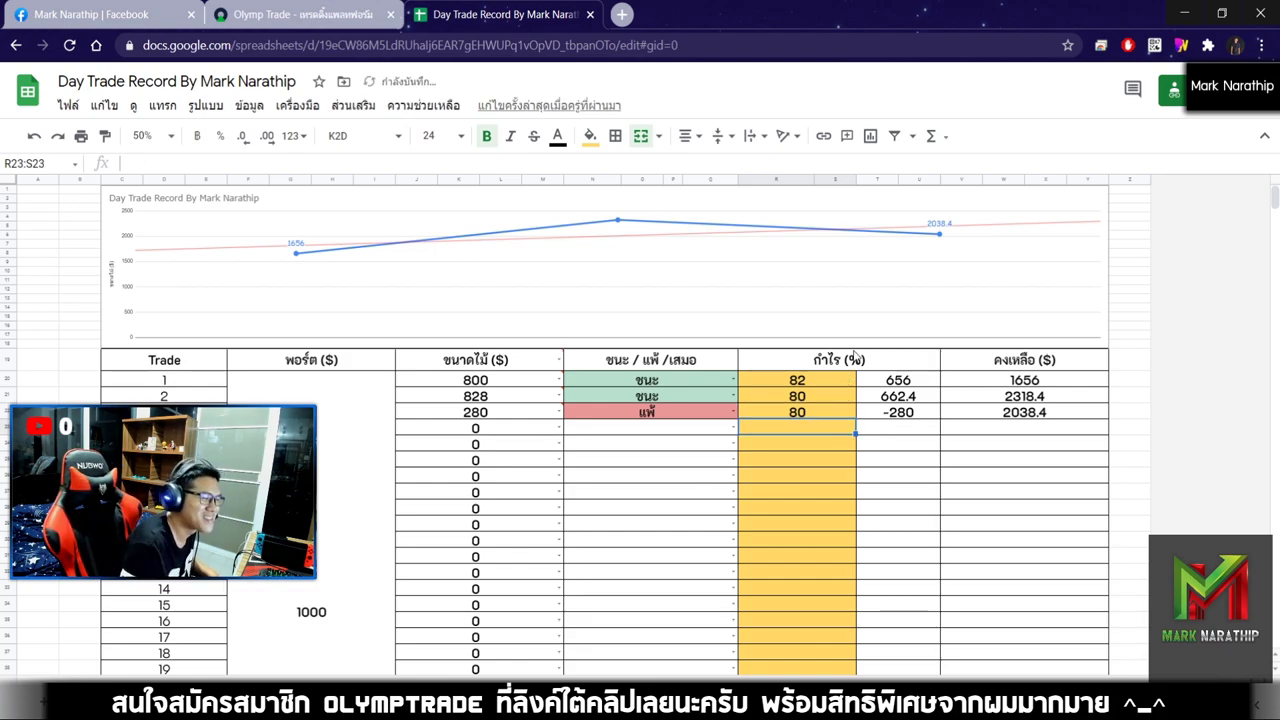
- Set the size of trade 4 to 700 dollars in the spreadsheet after checking the AUD USD OTC chart in Olymp Trade
left_click(530, 429)
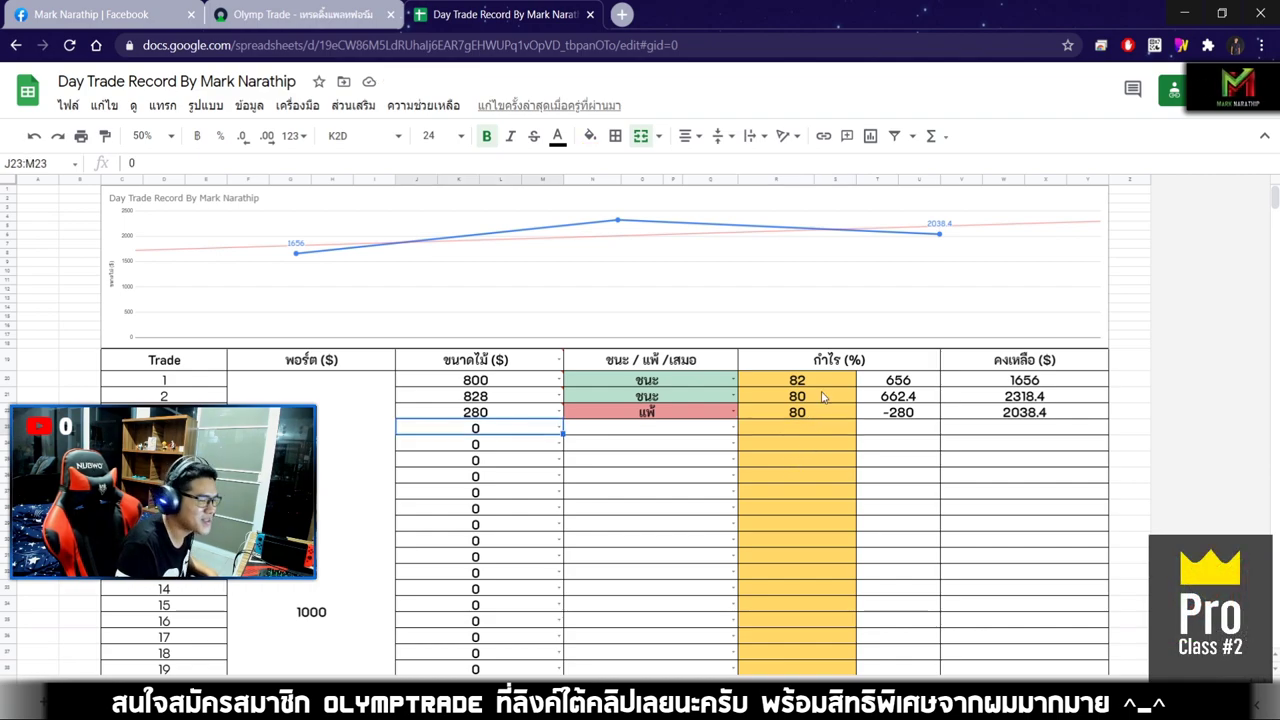
left_click(300, 14)
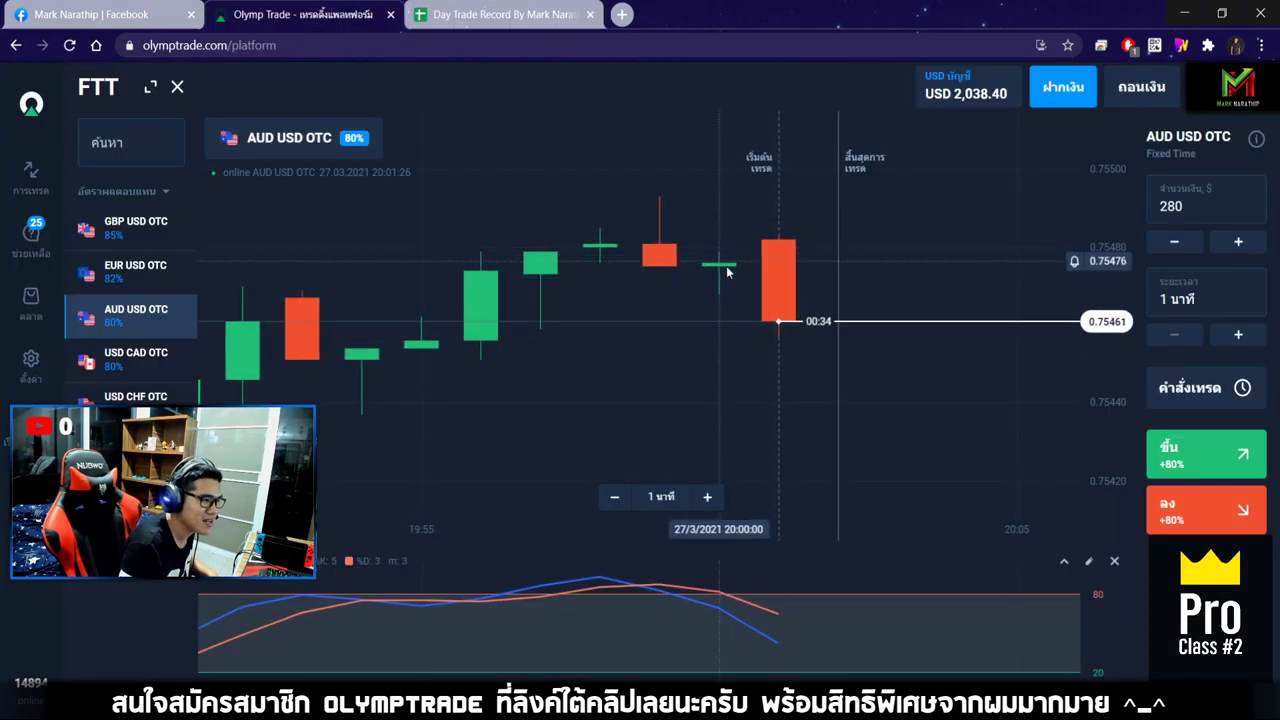
left_click(459, 20)
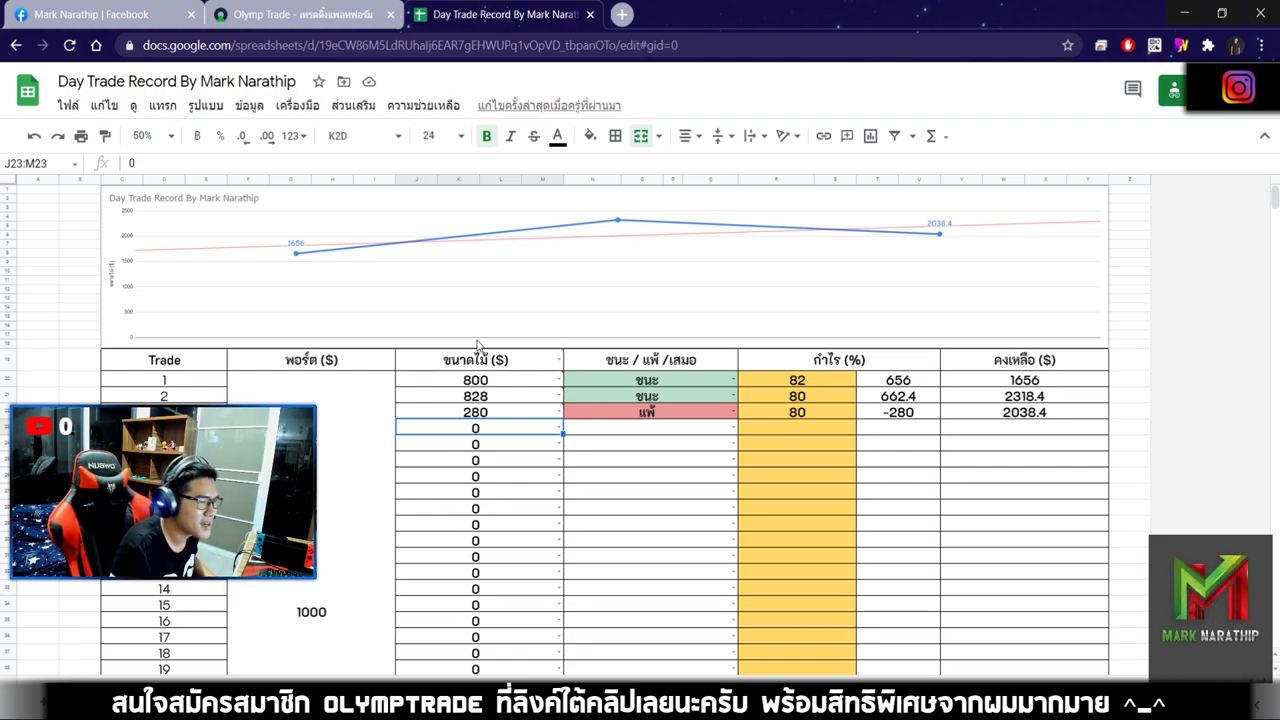
type("700")
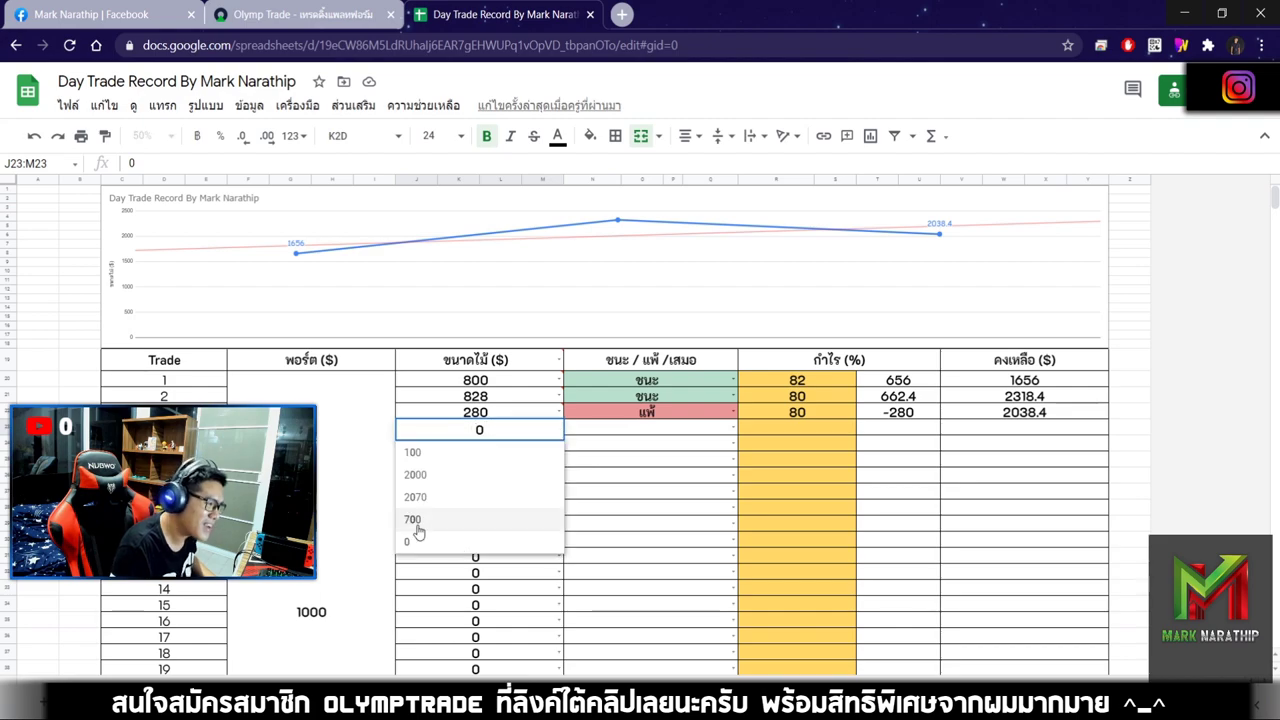
left_click(415, 525)
left_click(672, 432)
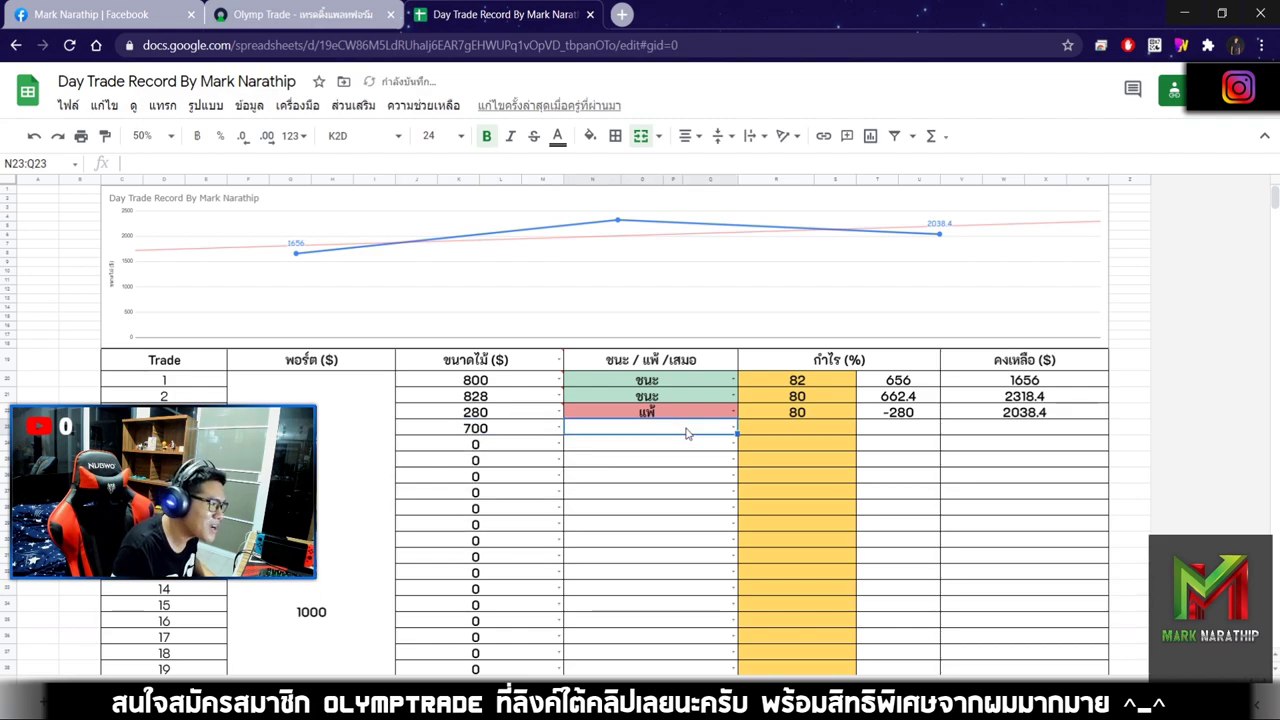
- Switch to Olymp Trade and place a one-minute down trade of 700 dollars on AUD USD OTC just before the new candle
key("ctrl+shift+Tab")
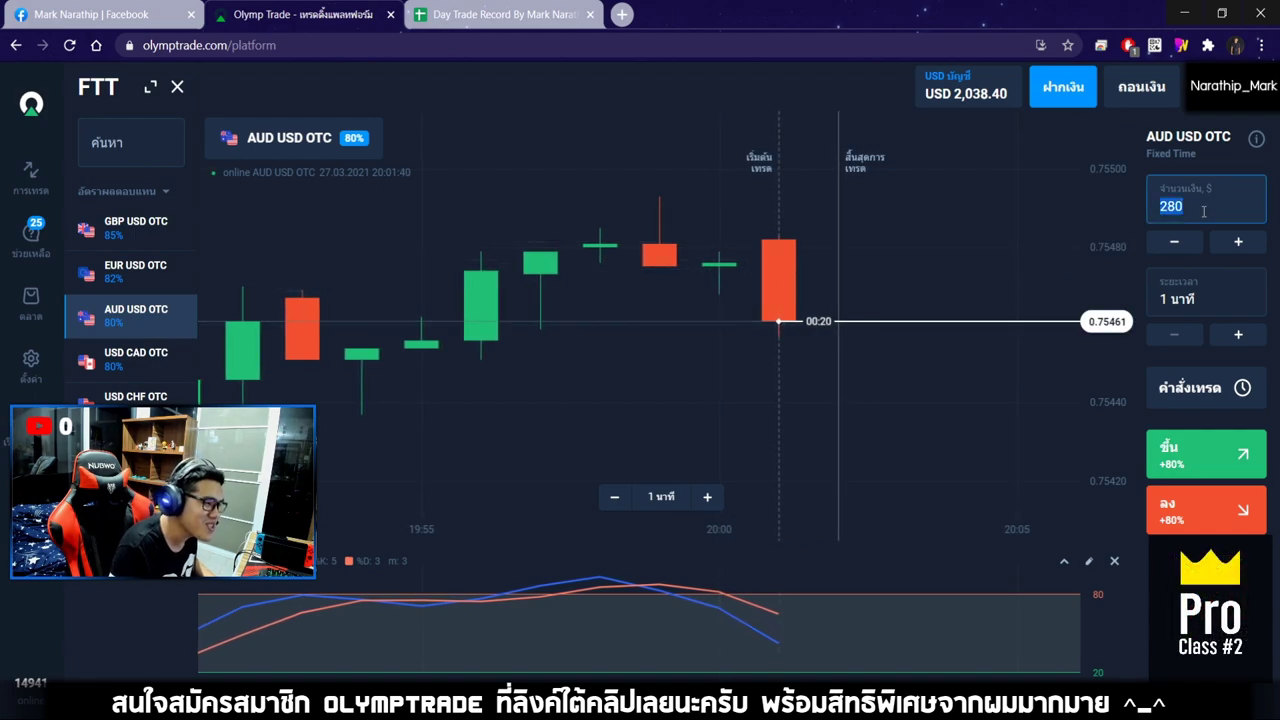
type("700")
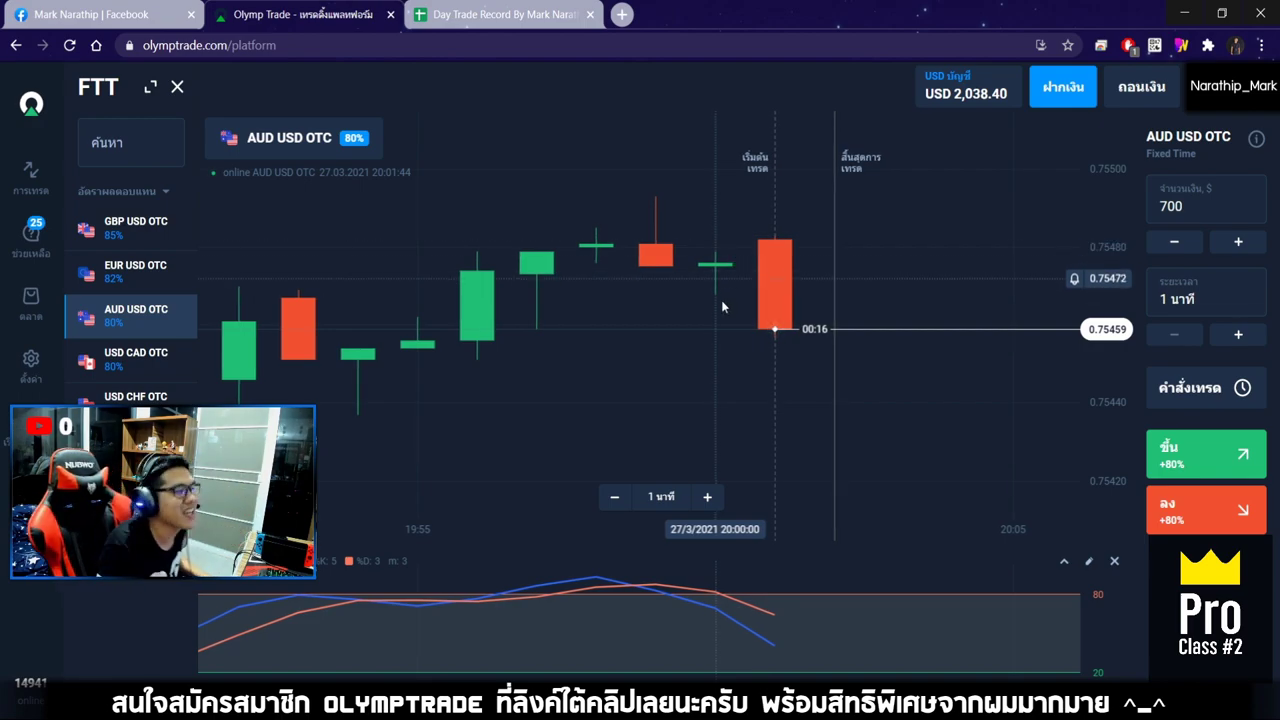
scroll(765, 223, "down", 5)
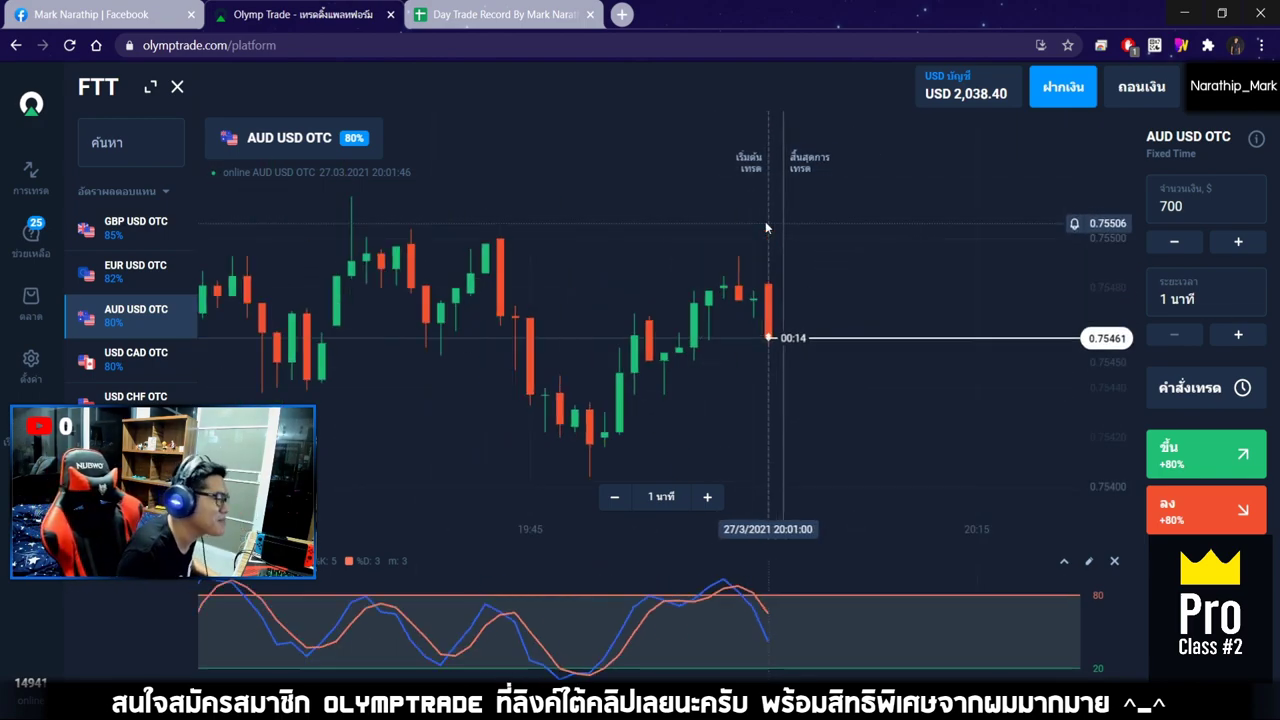
scroll(766, 240, "down", 2)
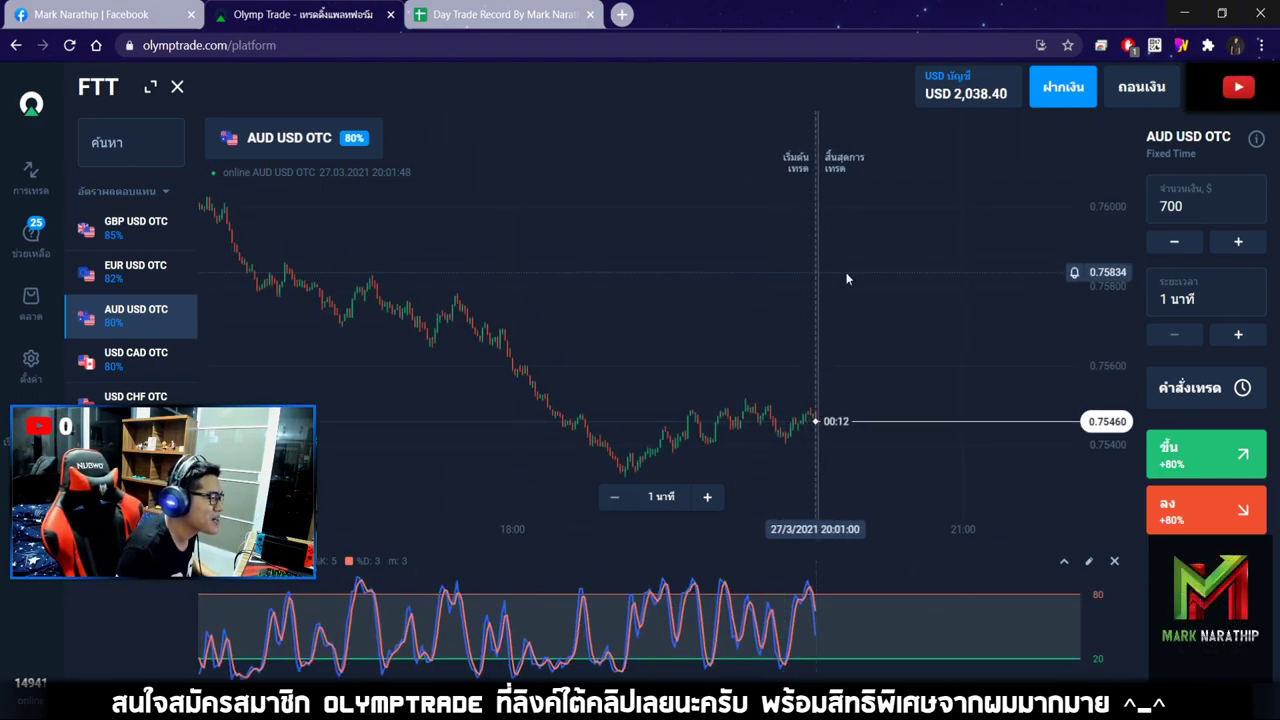
scroll(800, 278, "up", 5)
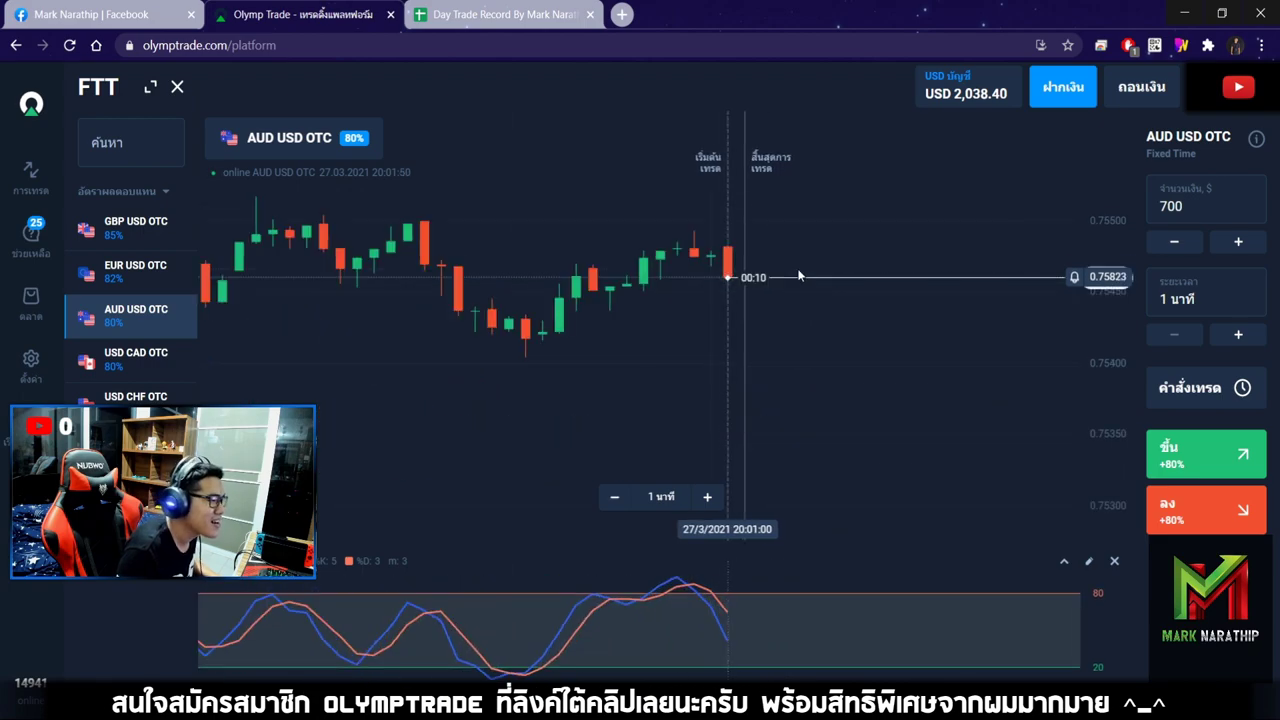
scroll(799, 275, "up", 2)
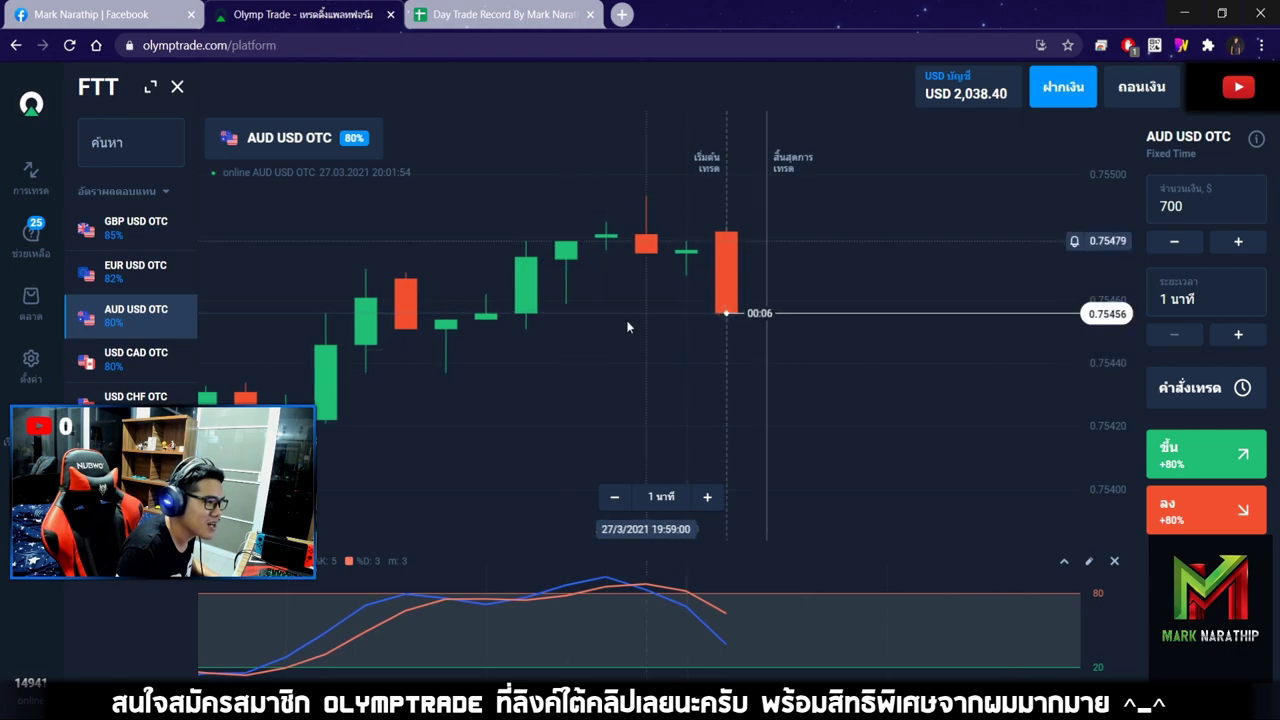
left_click_drag(741, 312, 755, 311)
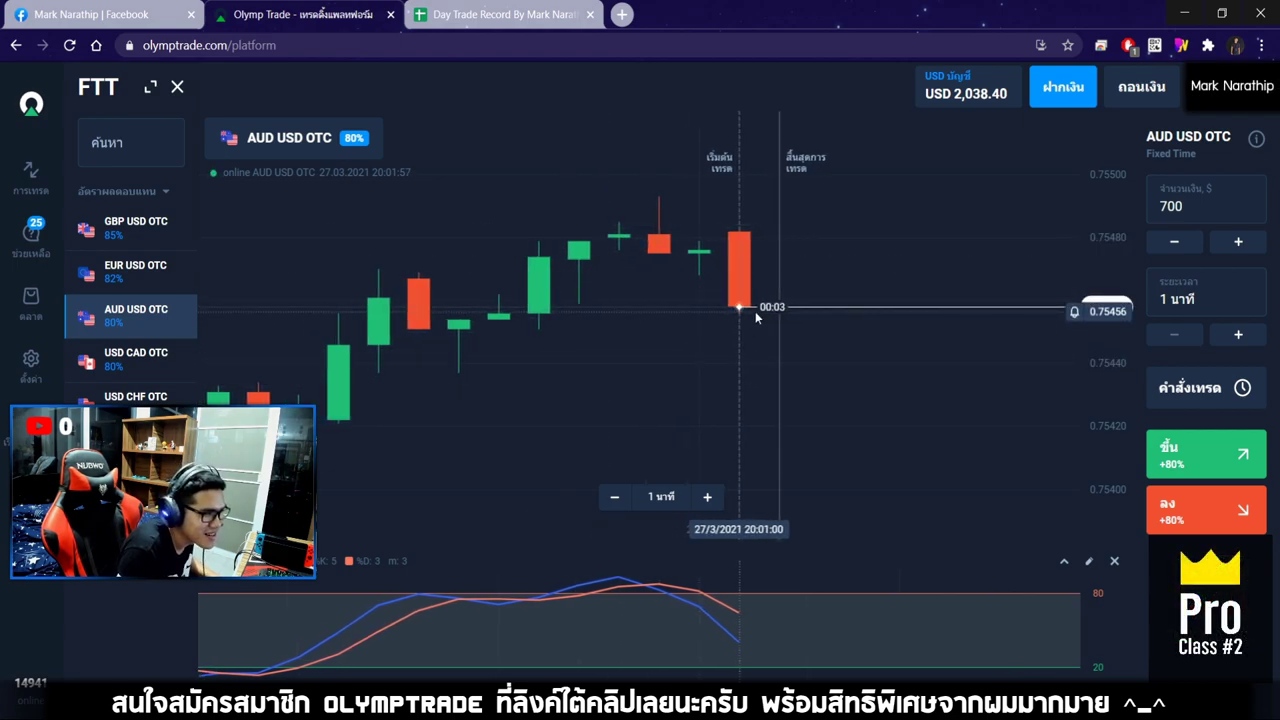
left_click(1206, 503)
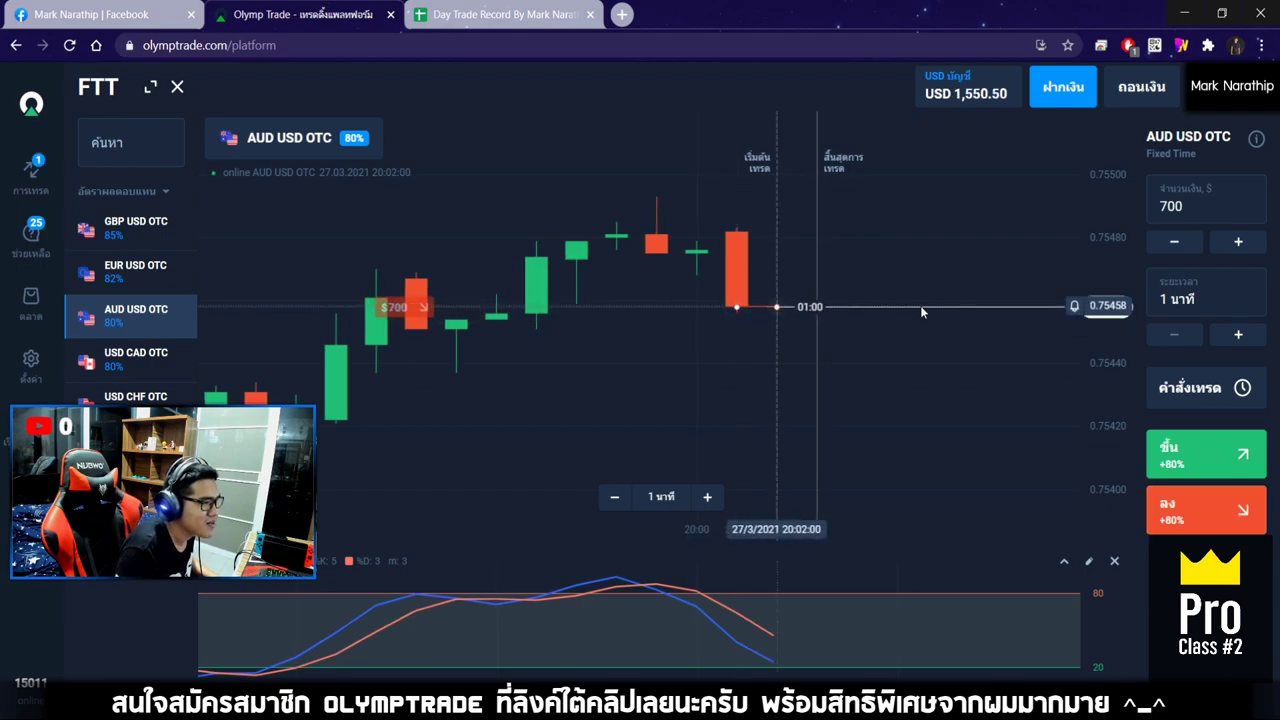
- Follow the running 700 dollar down trade against the AUD USD OTC candles and stochastic indicator at different chart scales until it expires
scroll(680, 341, "down", 3)
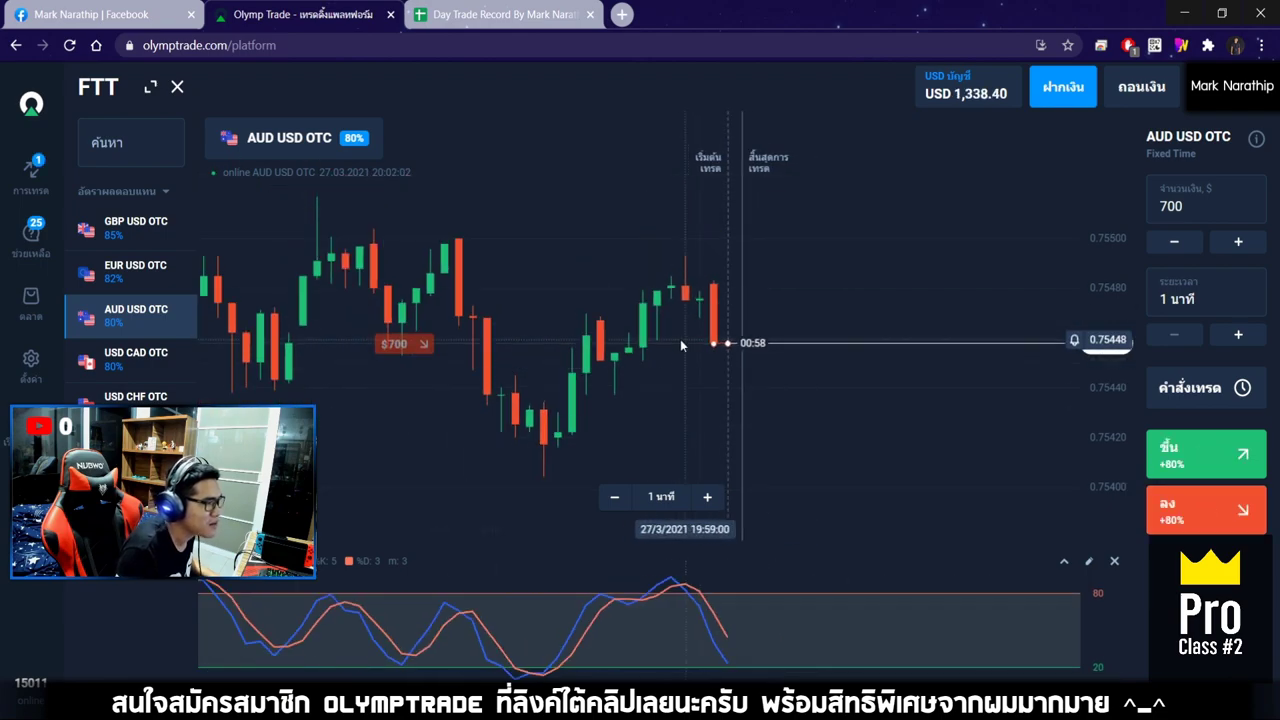
scroll(681, 345, "up", 1)
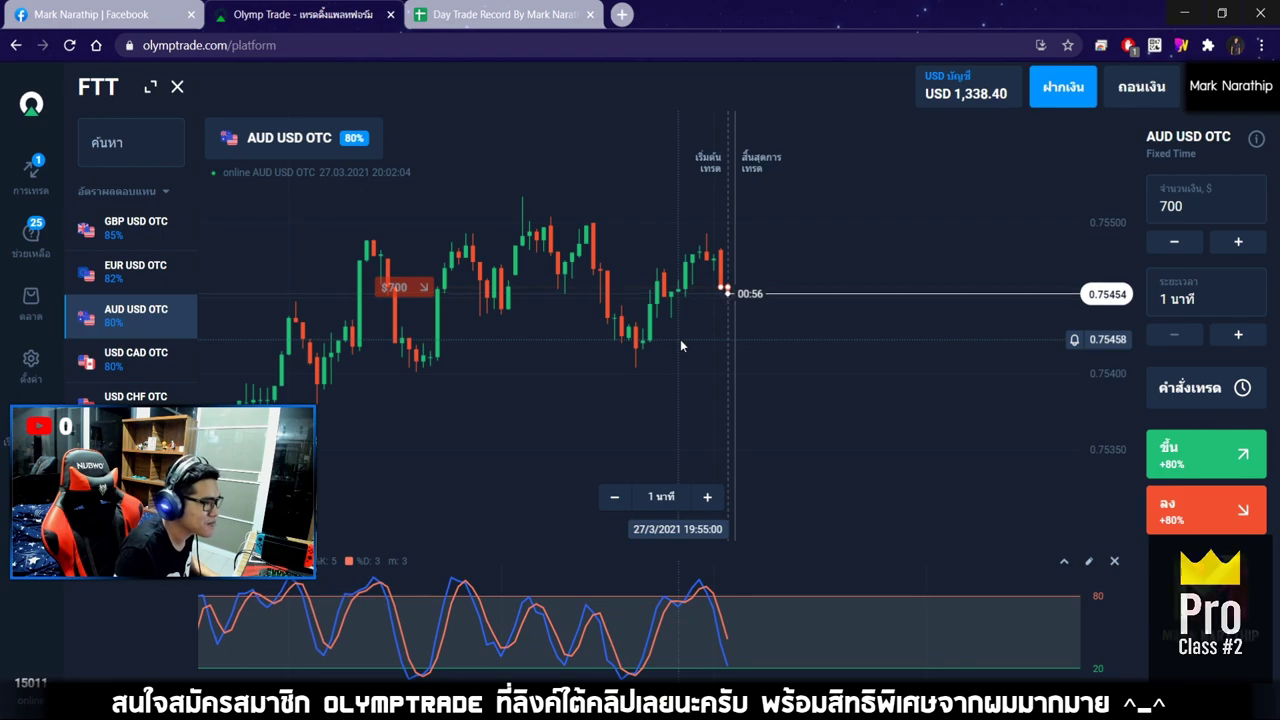
scroll(680, 339, "up", 2)
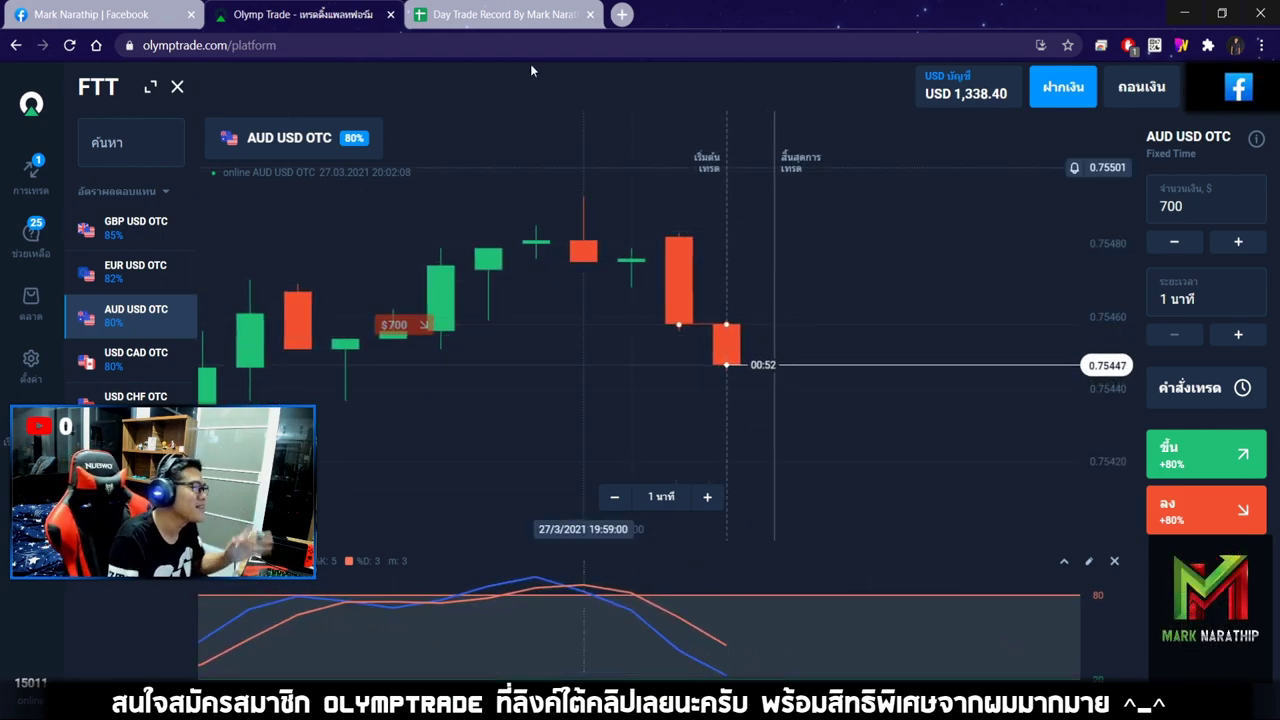
left_click(506, 14)
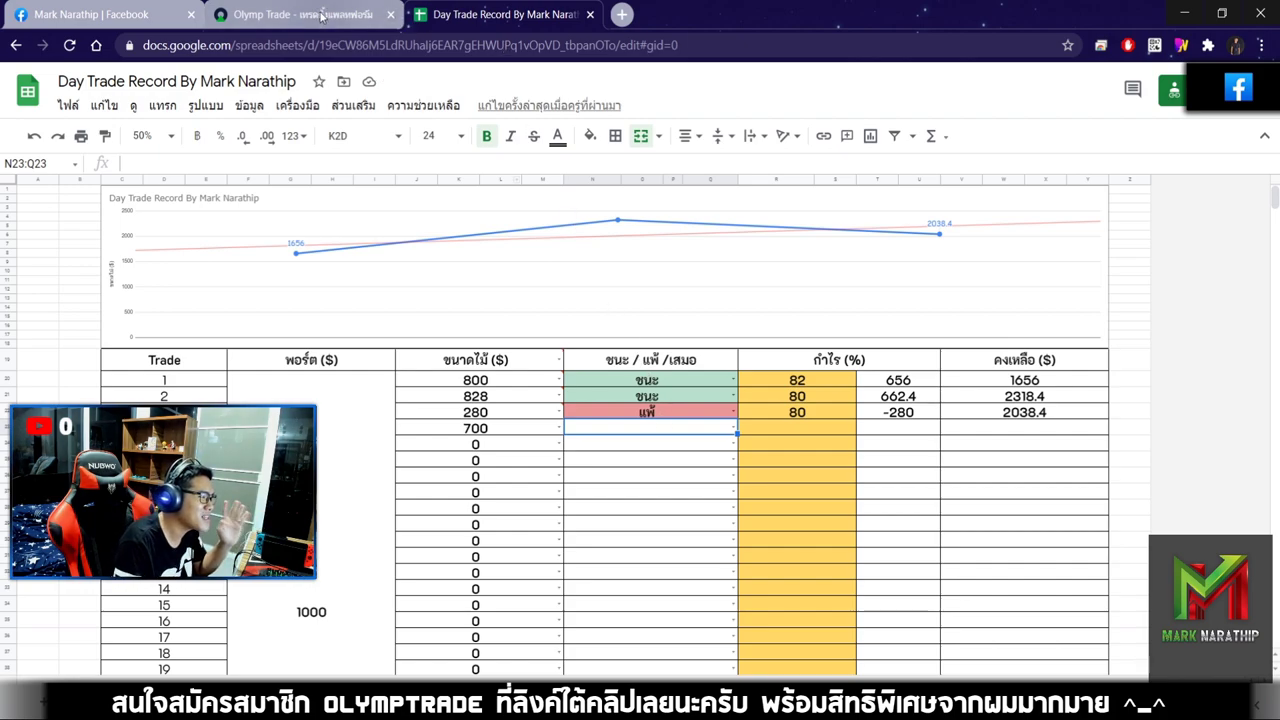
left_click(290, 14)
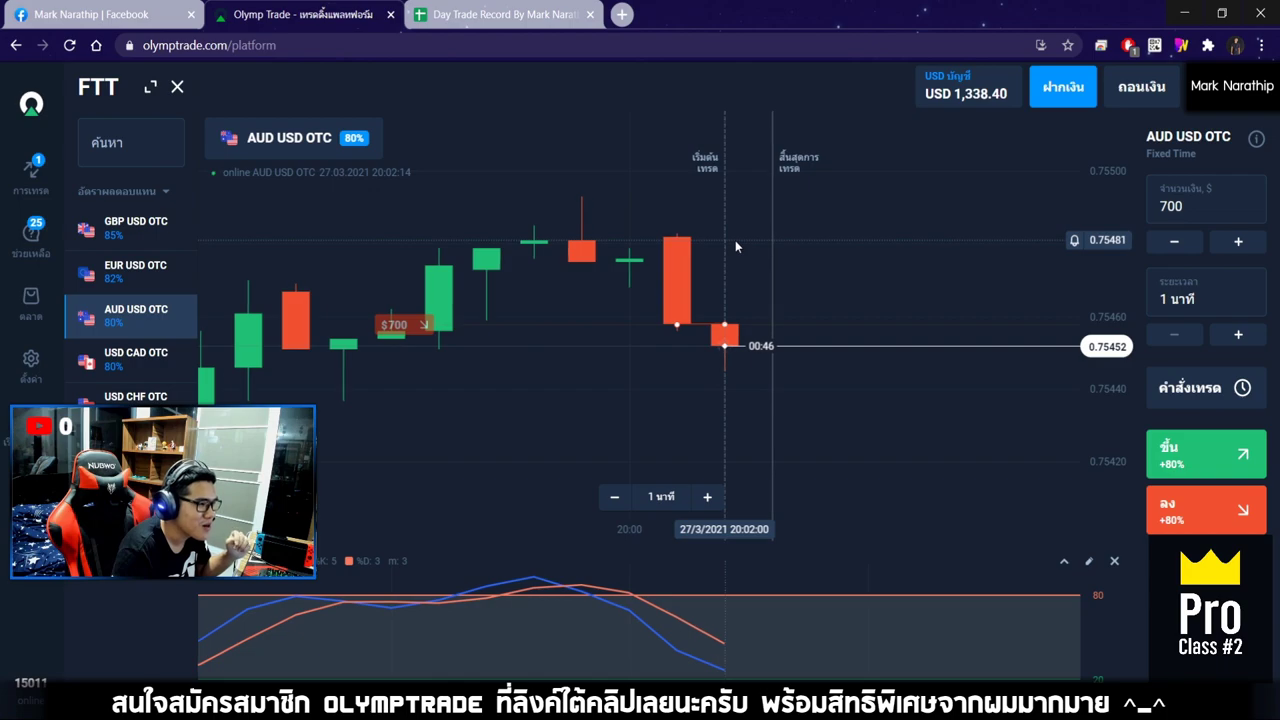
scroll(735, 240, "down", 8)
scroll(726, 251, "left", 5)
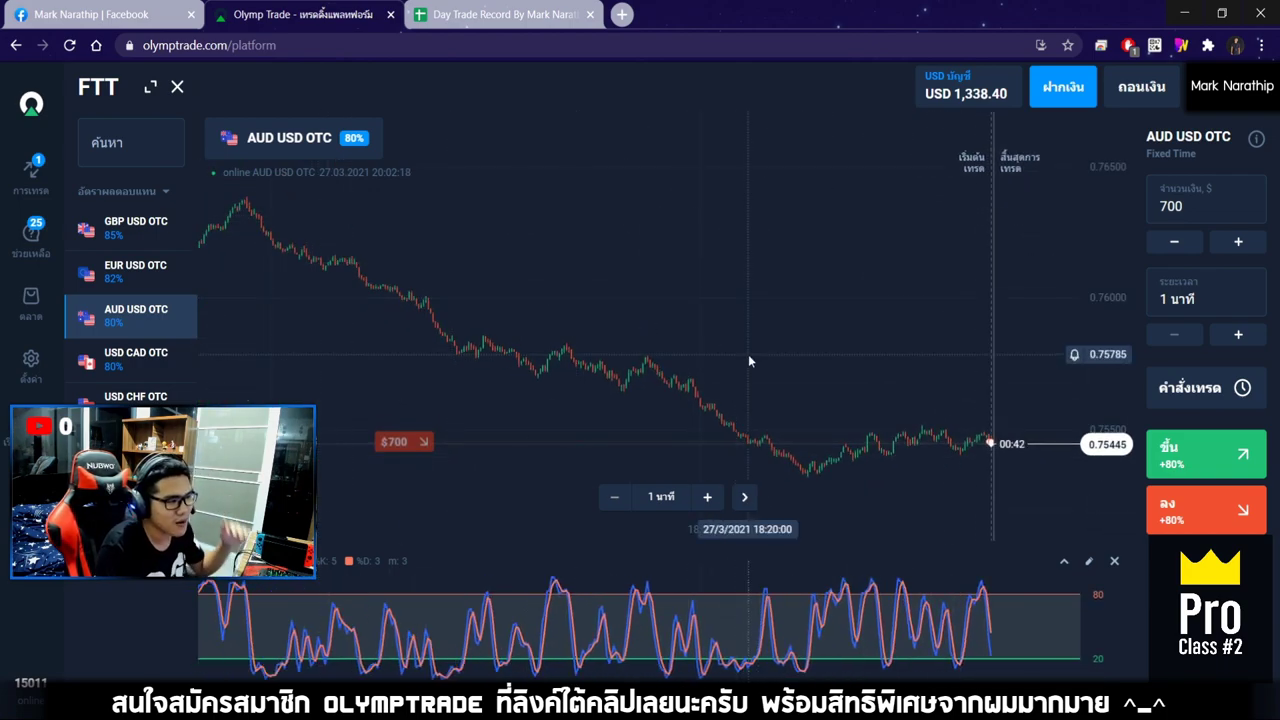
scroll(685, 338, "up", 8)
left_click_drag(920, 374, 701, 309)
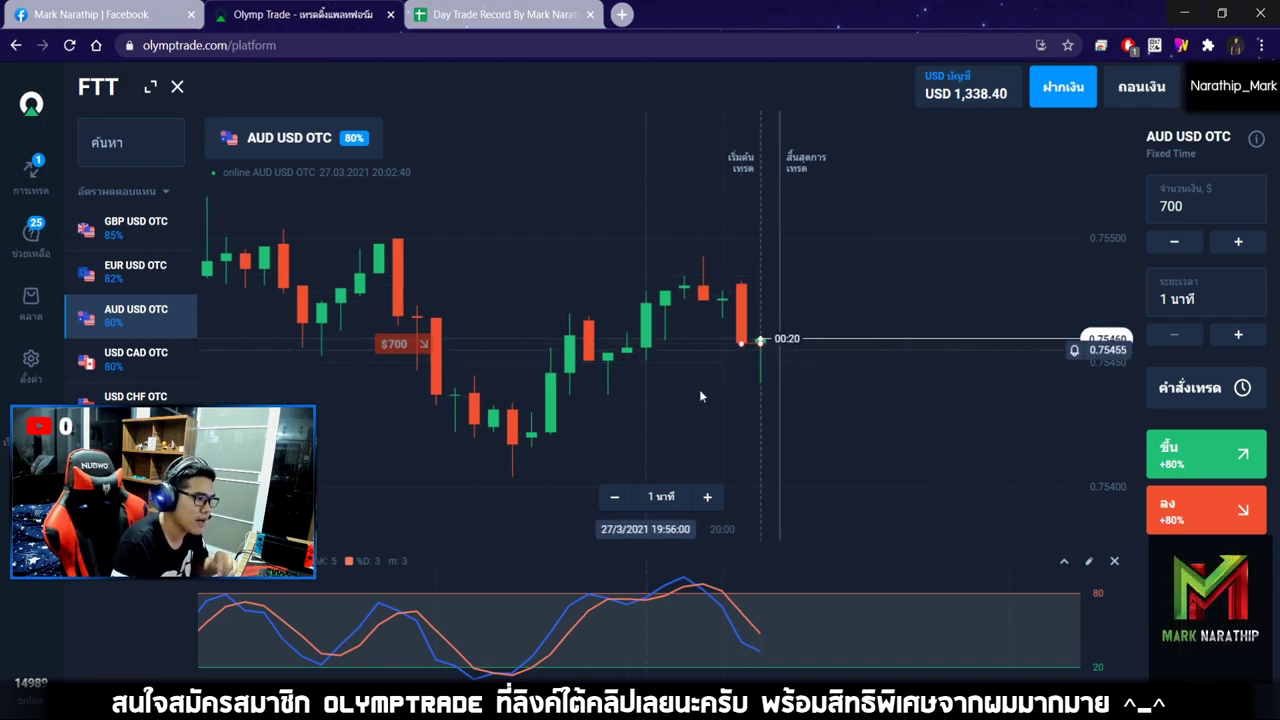
scroll(769, 399, "up", 4)
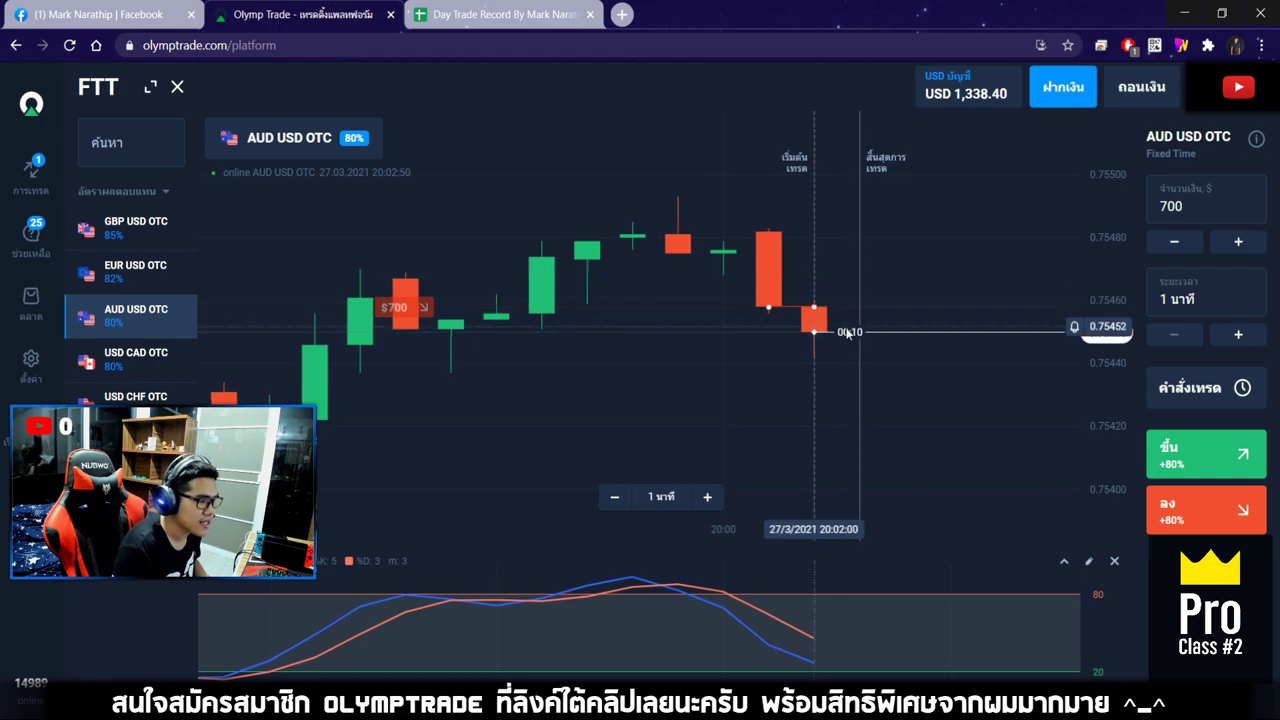
scroll(780, 350, "up", 1)
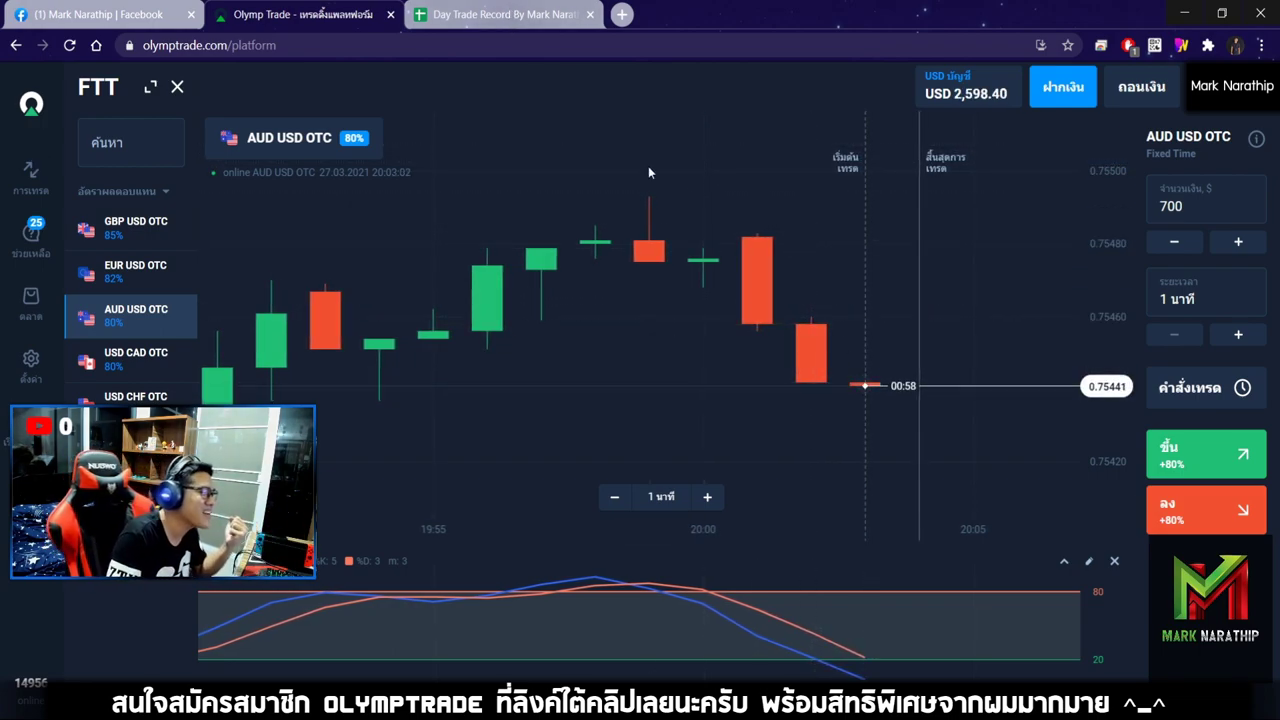
- Switch to the Day Trade Record spreadsheet and record trade 4 as ชนะ with a profit rate of 80 percent
left_click(500, 14)
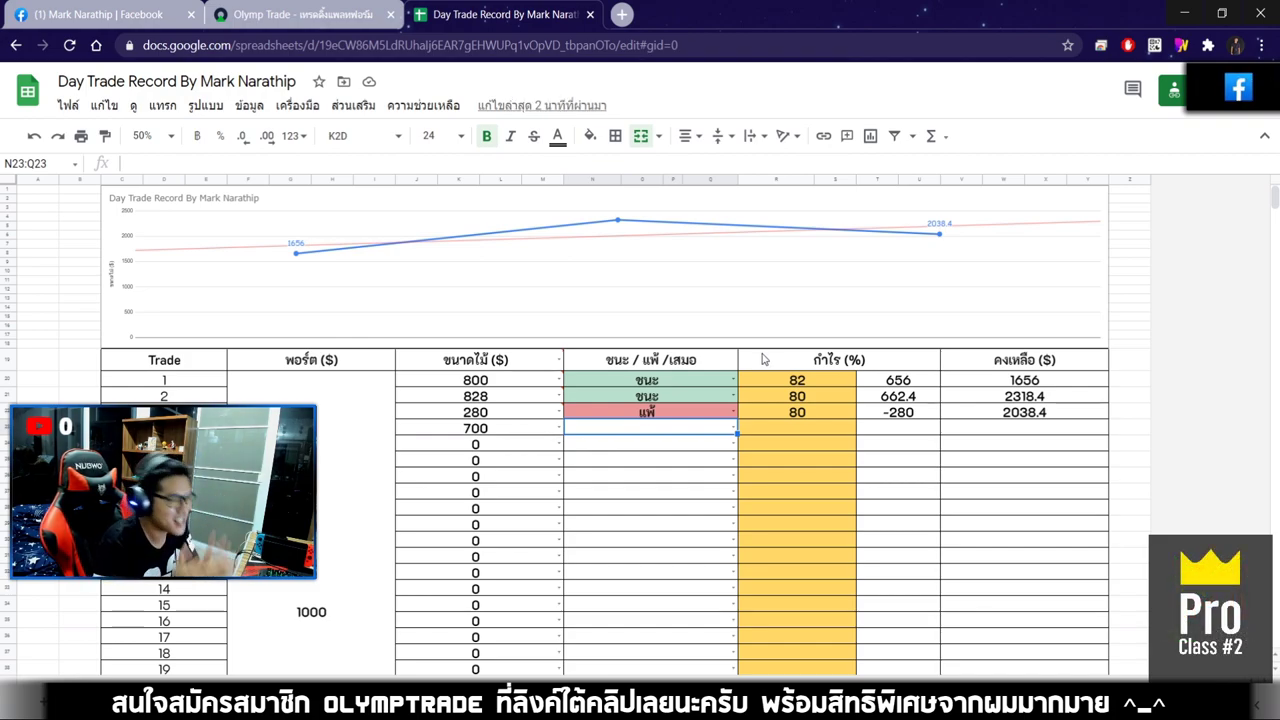
double_click(669, 432)
left_click(615, 452)
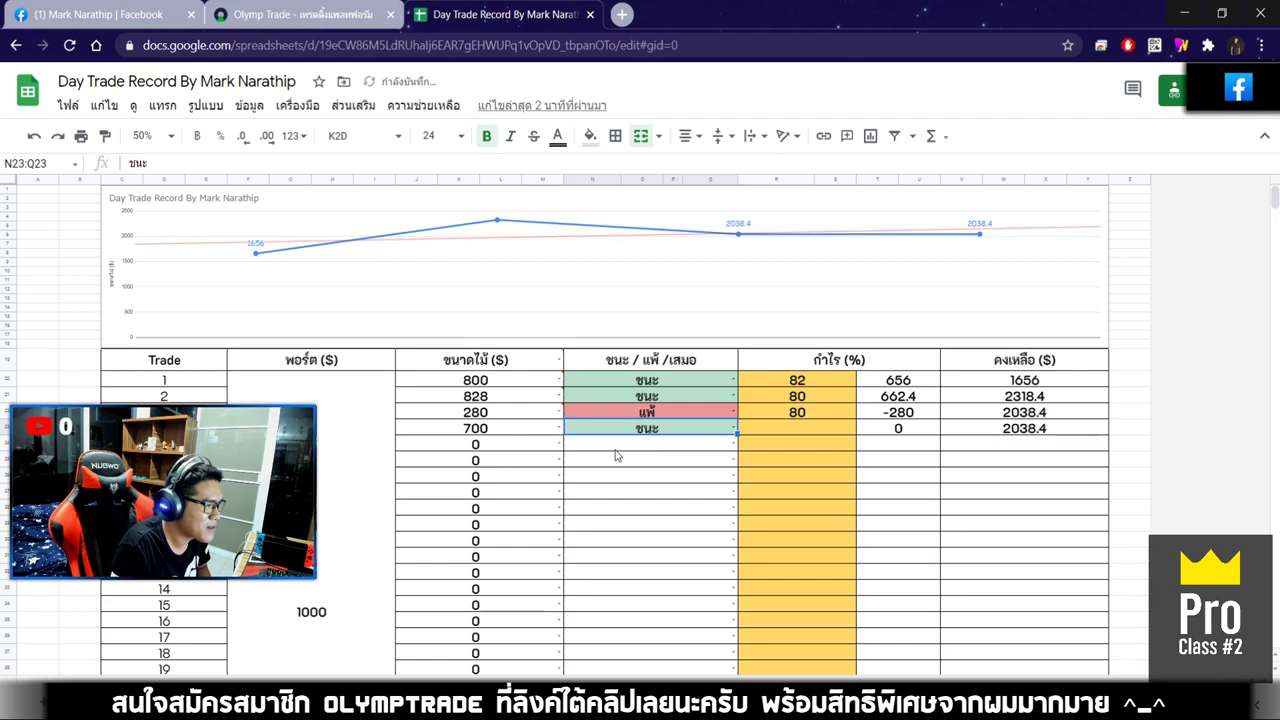
left_click(818, 432)
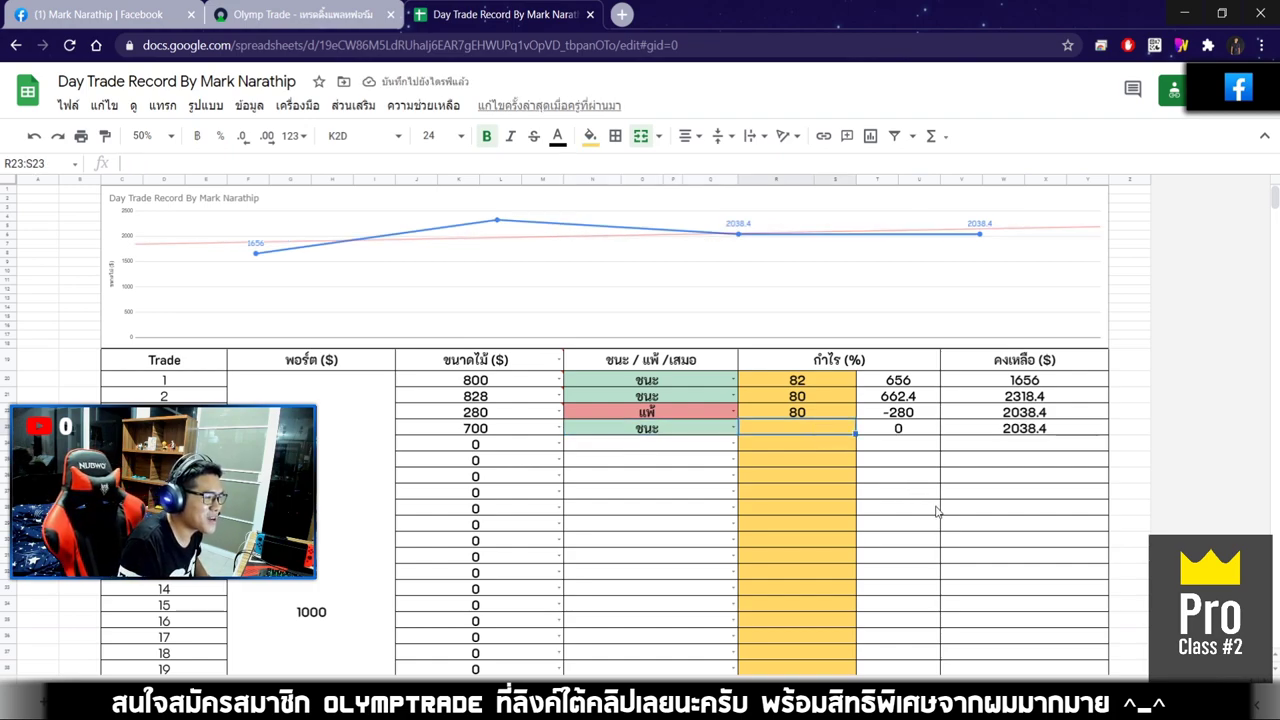
type("80")
key("Return")
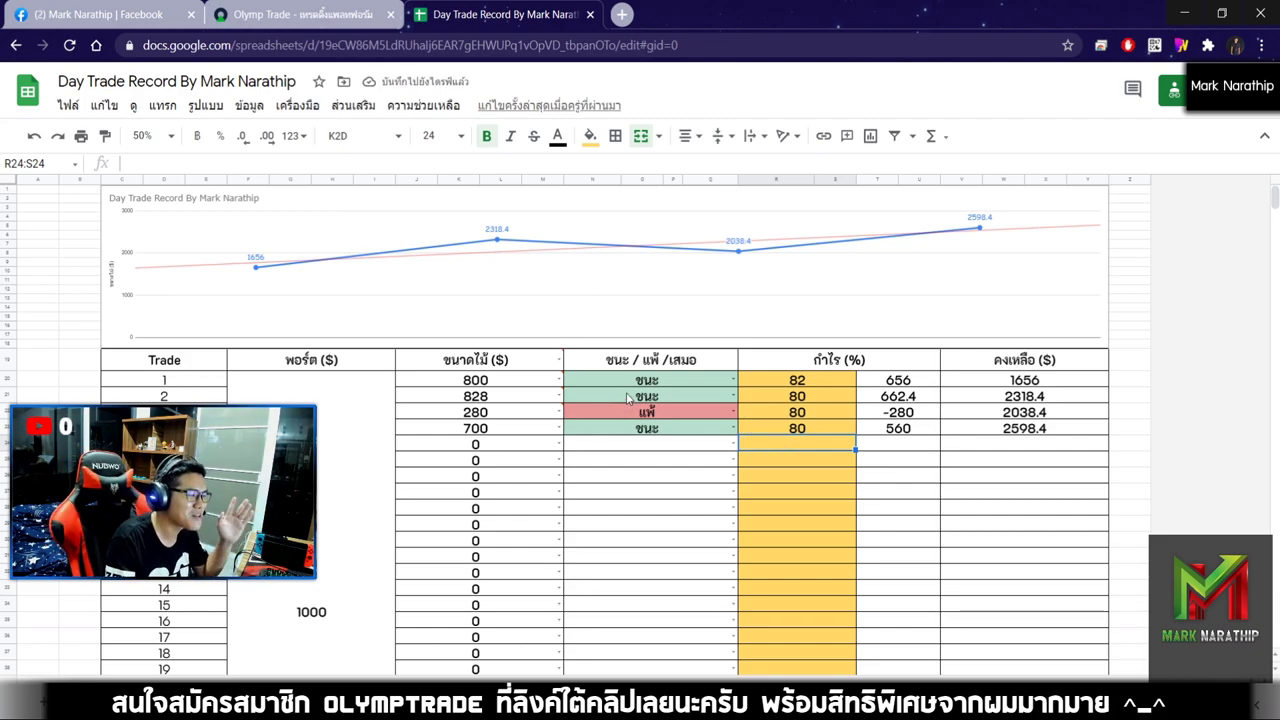
- Compare the account balance in Olymp Trade with the remaining balance of trade 4 in the spreadsheet
key("ctrl+shift+Tab")
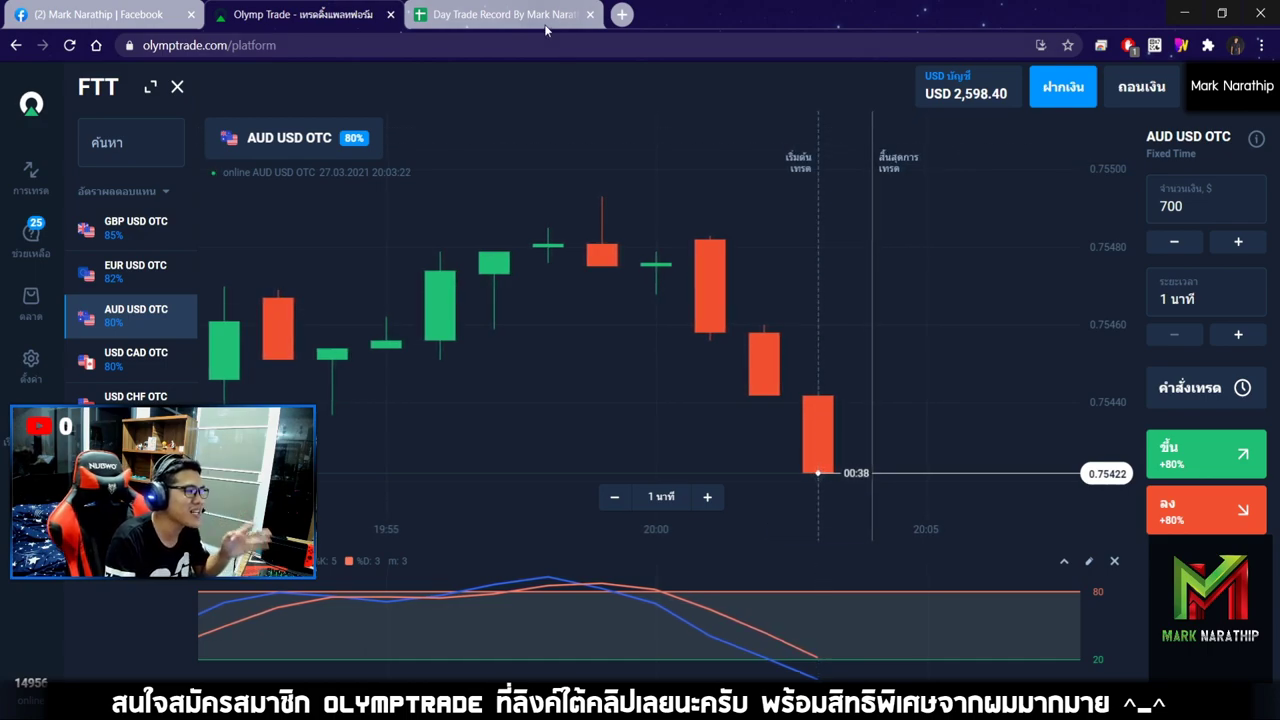
left_click(453, 13)
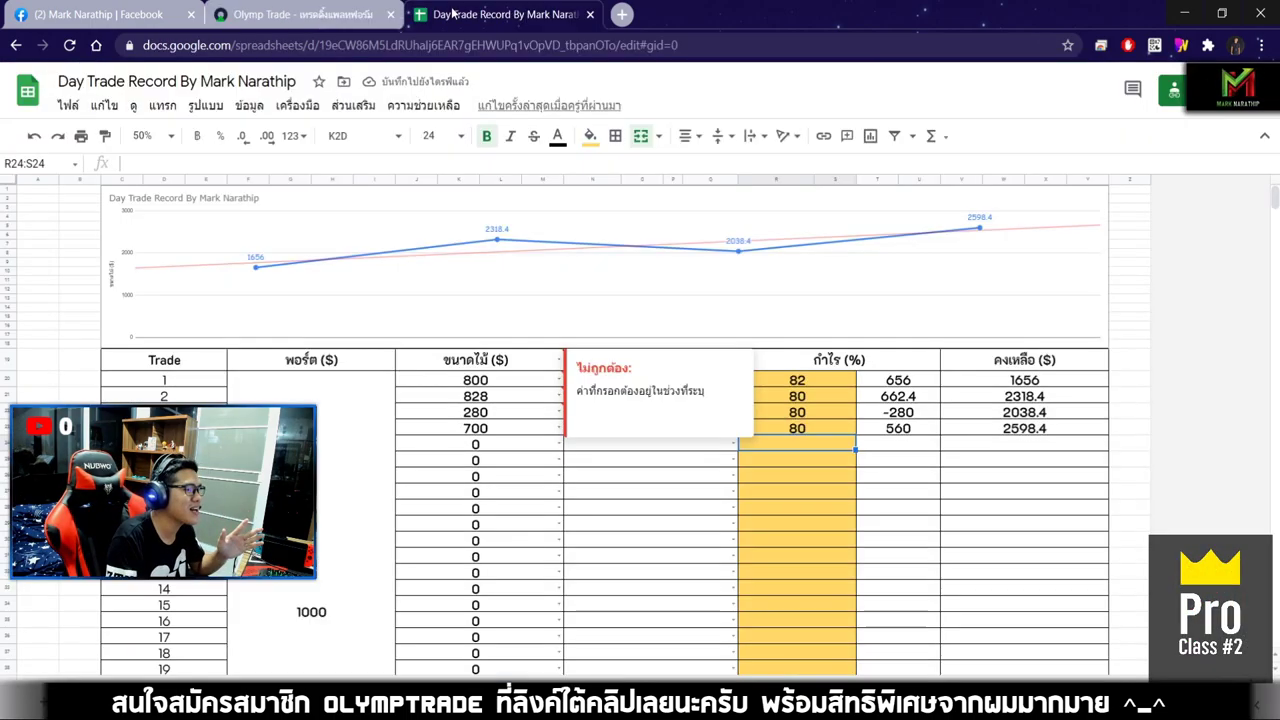
left_click(985, 430)
- Examine the spreadsheet's totals row, checking the total profit cell against the goal and the trade rows above
scroll(985, 437, "down", 5)
scroll(985, 437, "down", 2)
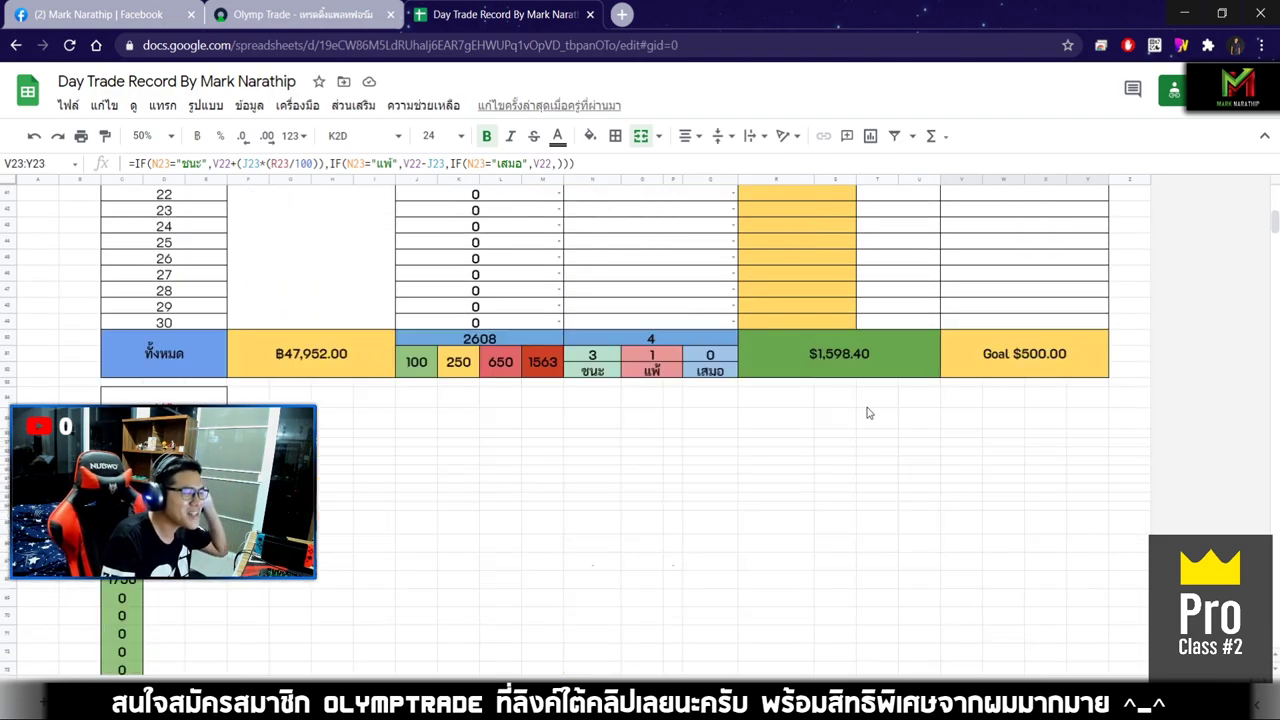
left_click(851, 374)
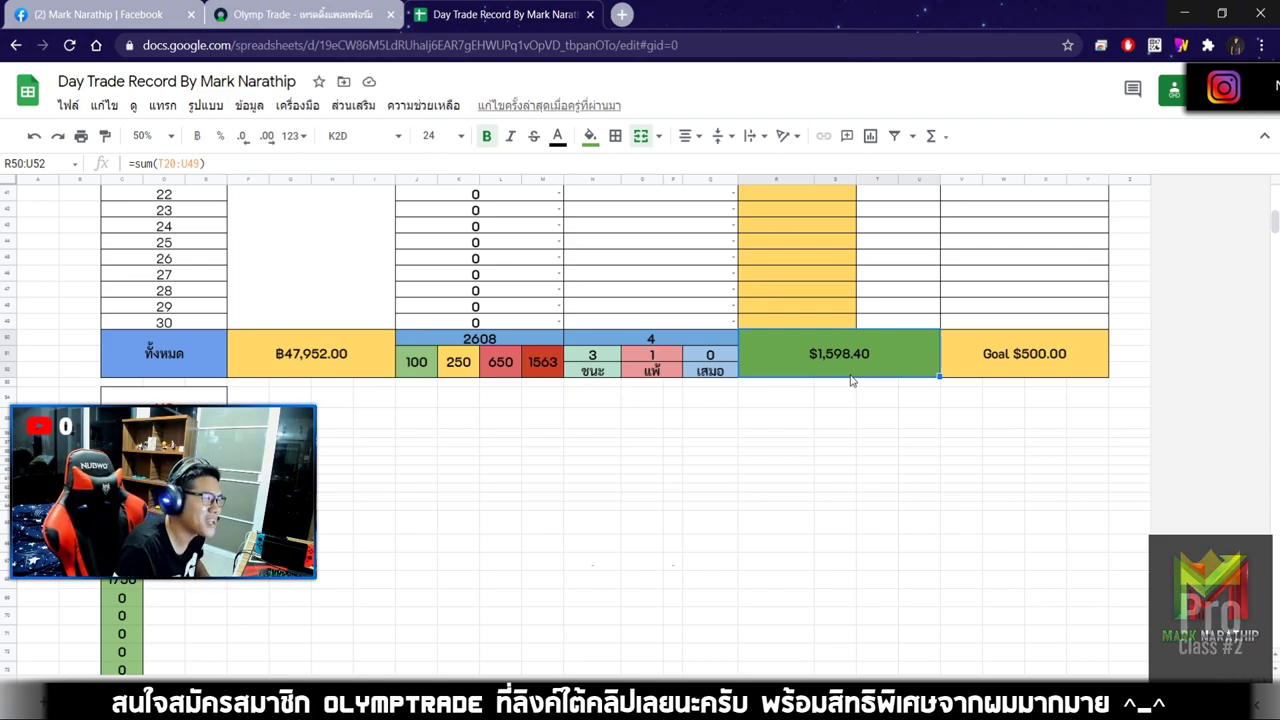
scroll(755, 357, "up", 10)
left_click(800, 443)
scroll(853, 488, "down", 10)
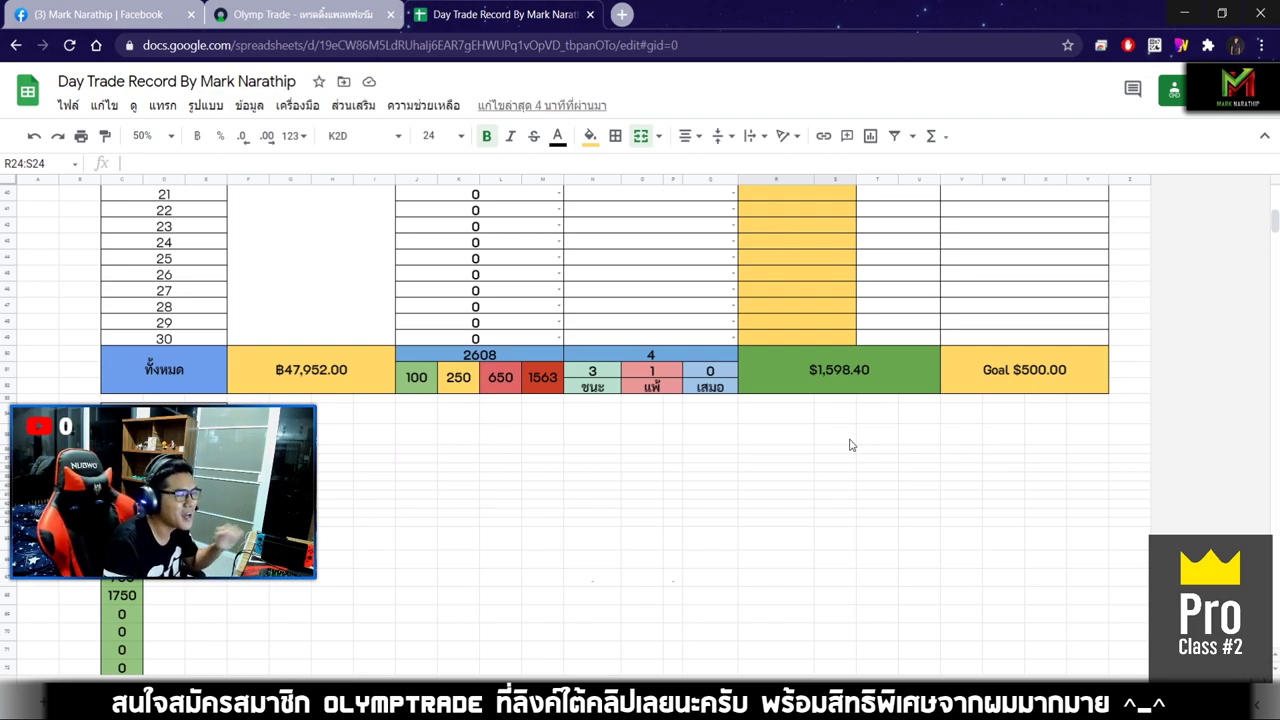
scroll(851, 445, "up", 10)
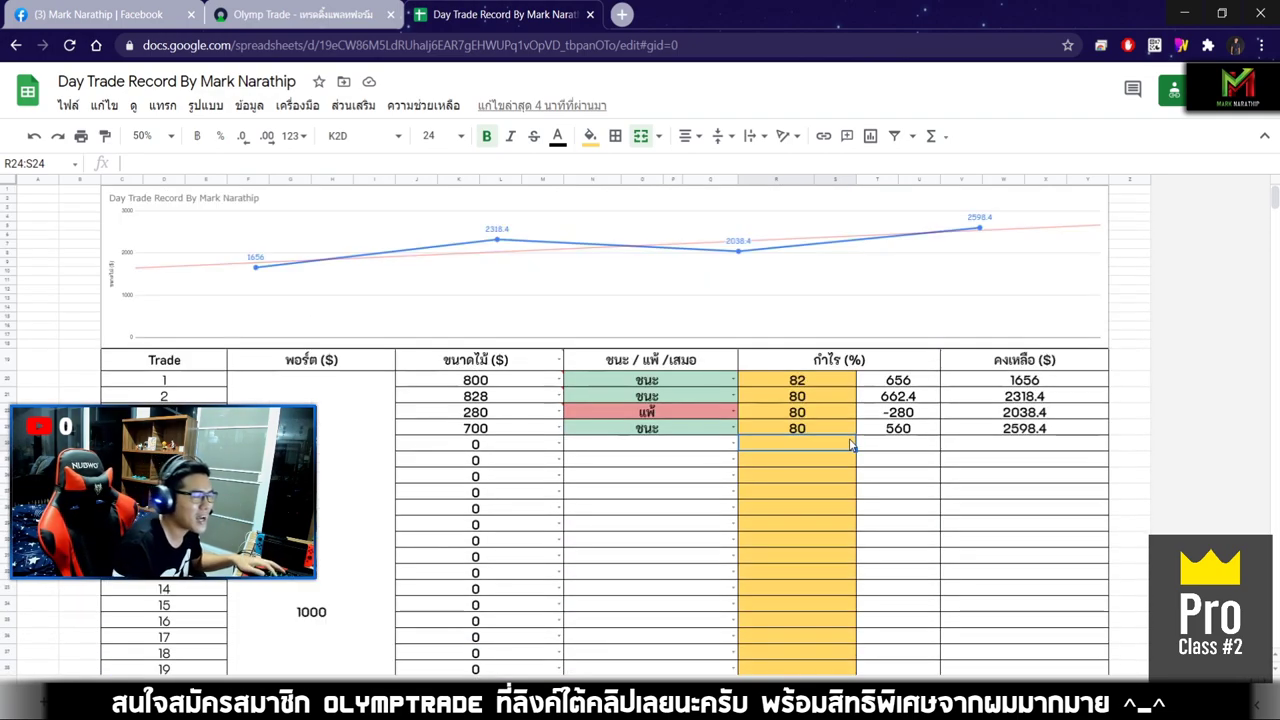
- Search Google for เวลา in a new browser tab and check the current local time
left_click(621, 14)
type("เวลา")
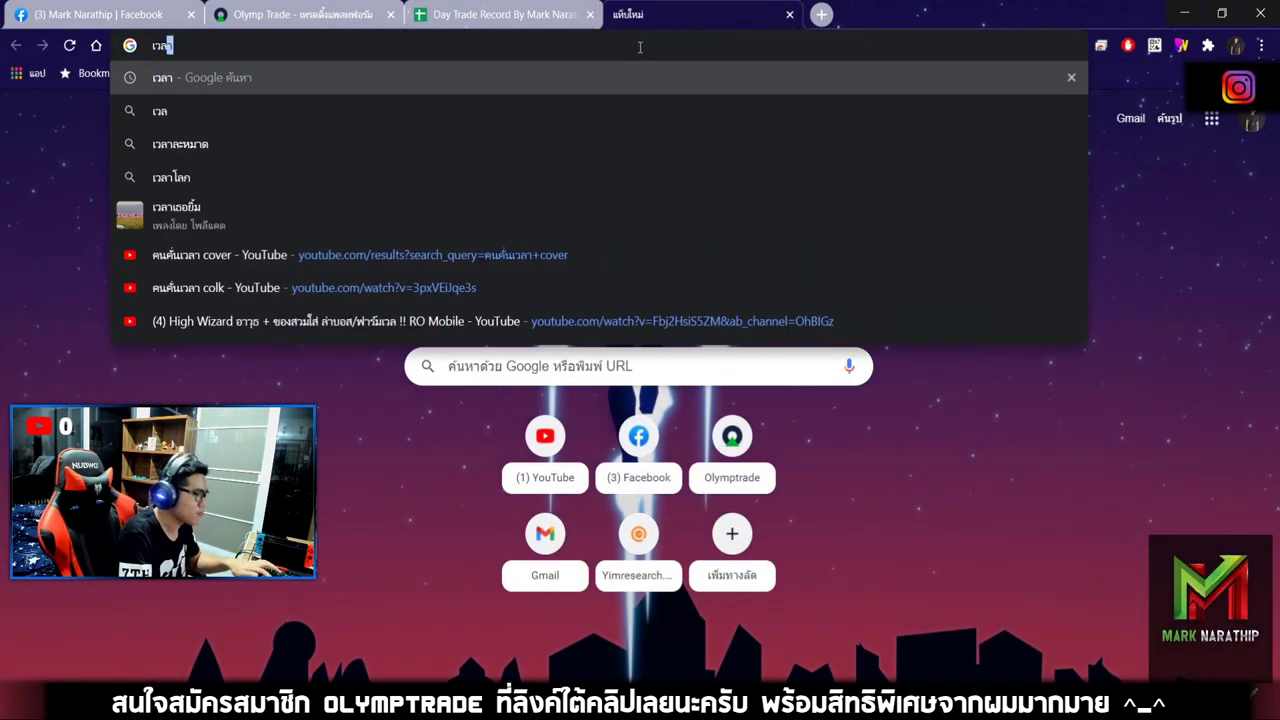
key("Return")
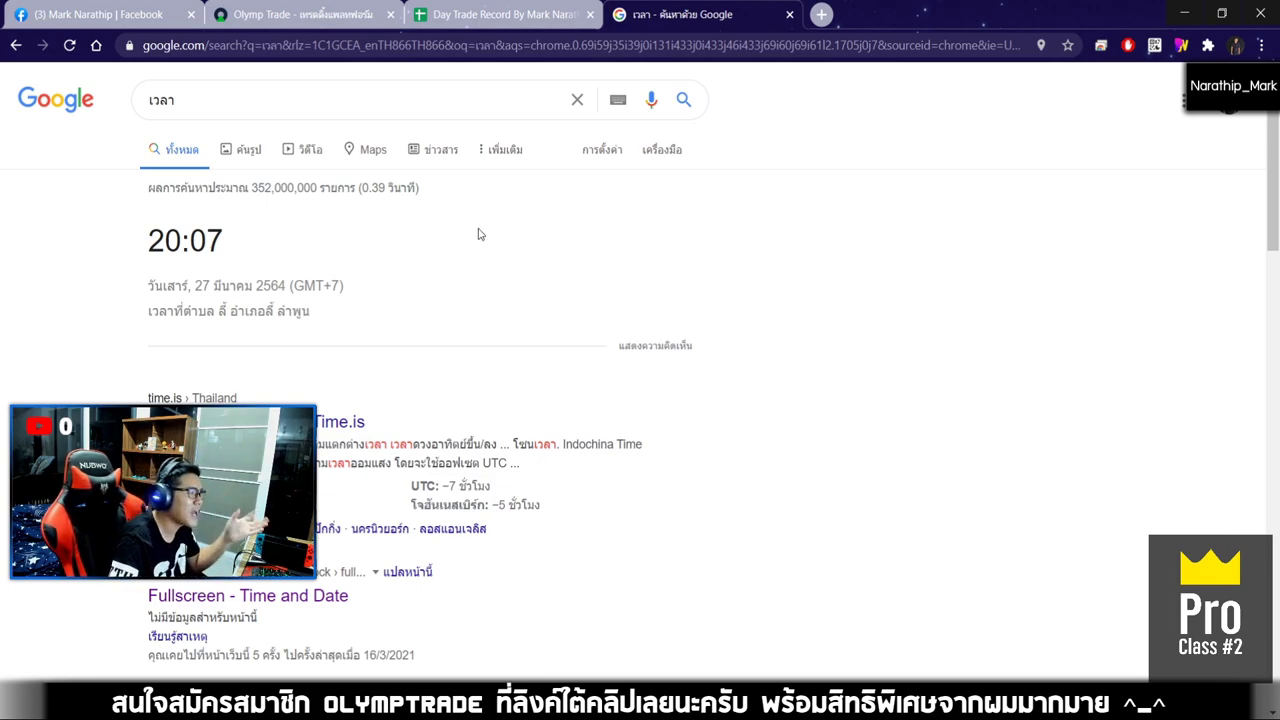
left_click_drag(251, 240, 105, 252)
left_click(331, 264)
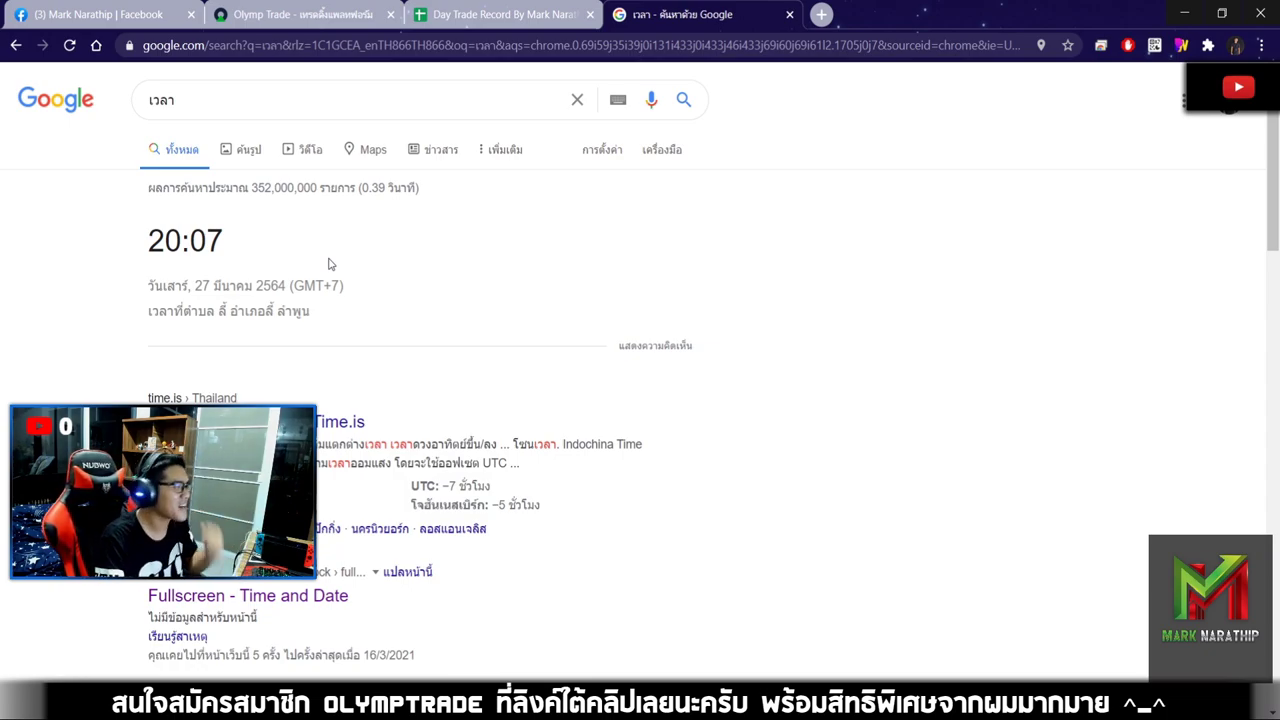
- Close the time search tab and review the day's win, loss and profit totals in the Day Trade Record spreadsheet
left_click(505, 14)
left_click(790, 14)
left_click(800, 507)
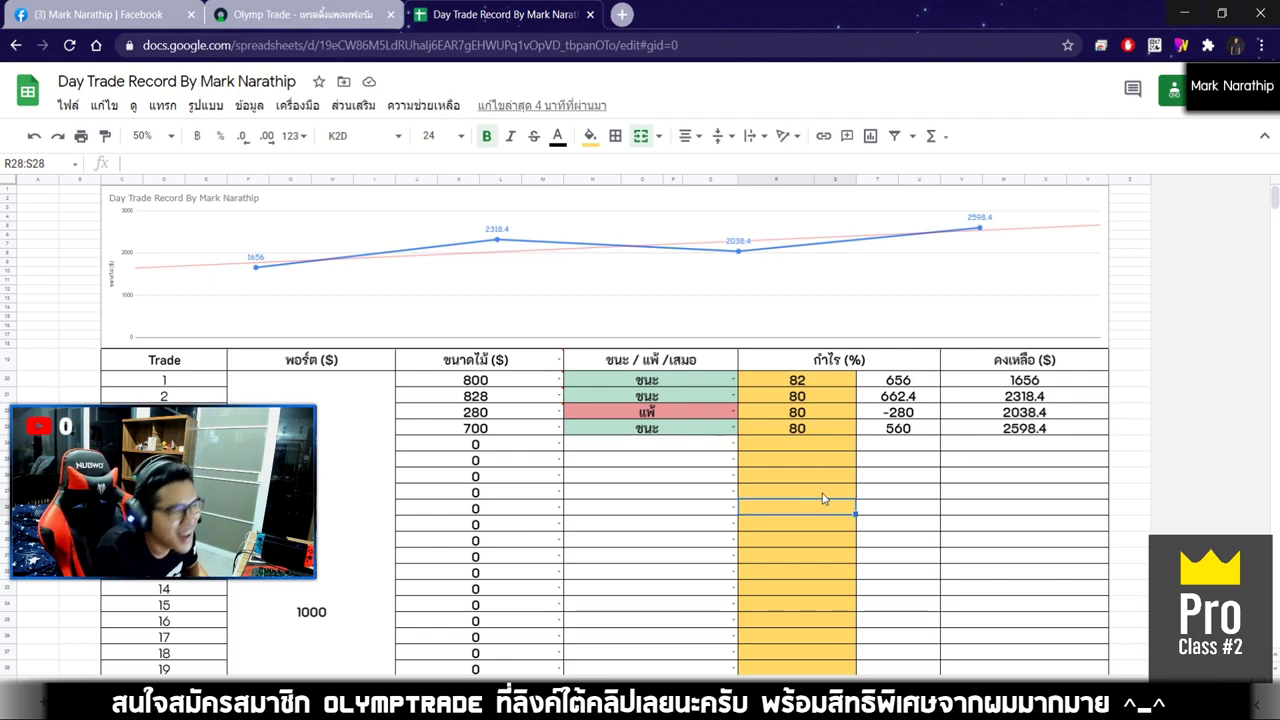
left_click(834, 526)
scroll(835, 531, "down", 5)
scroll(835, 531, "down", 3)
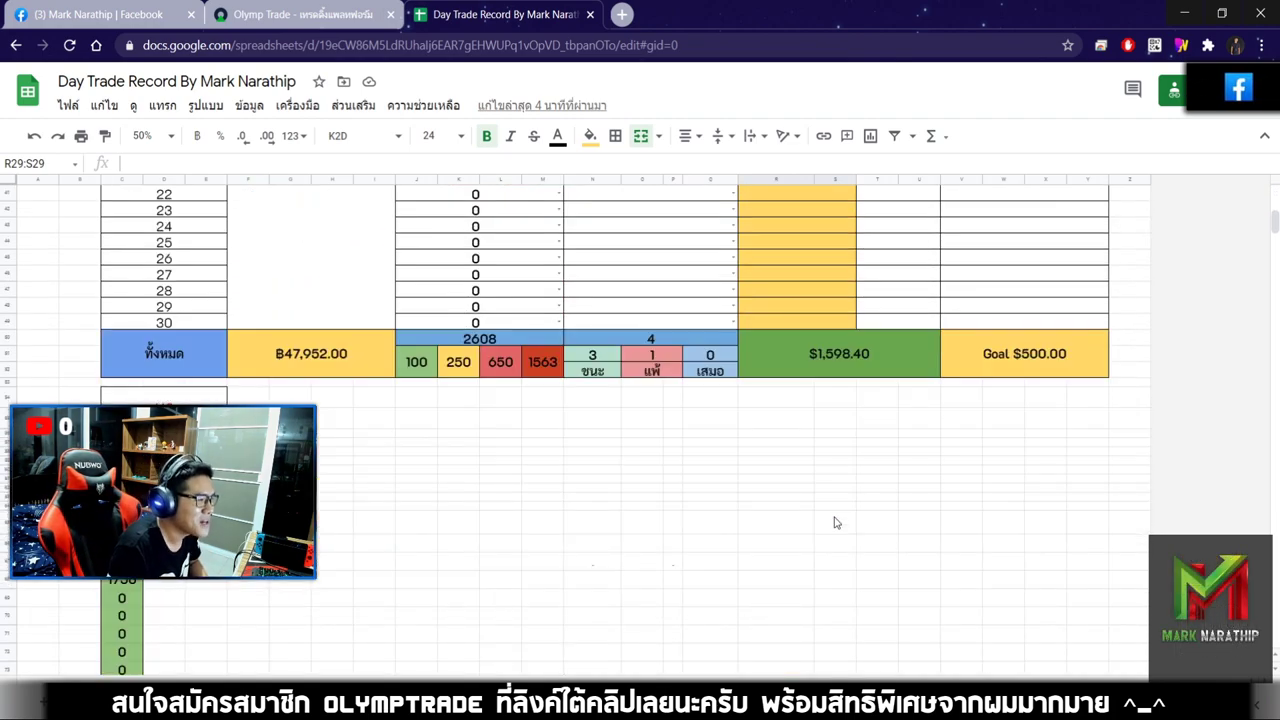
left_click(881, 421)
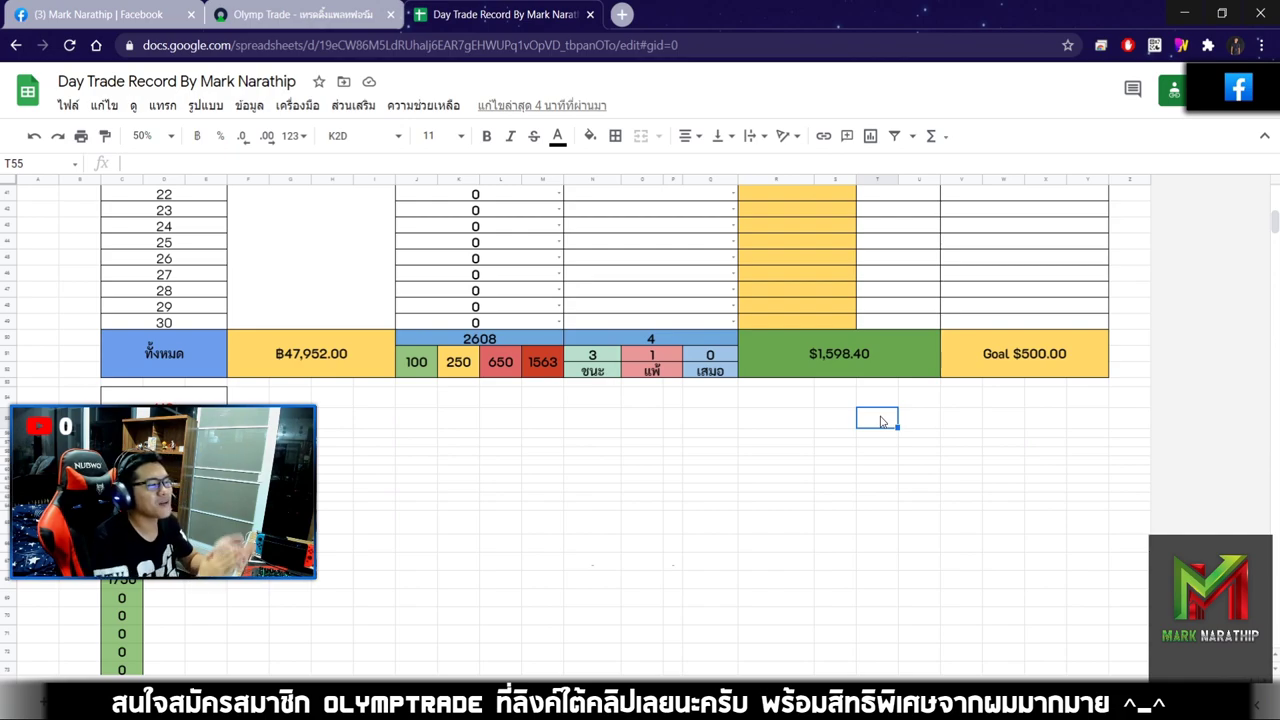